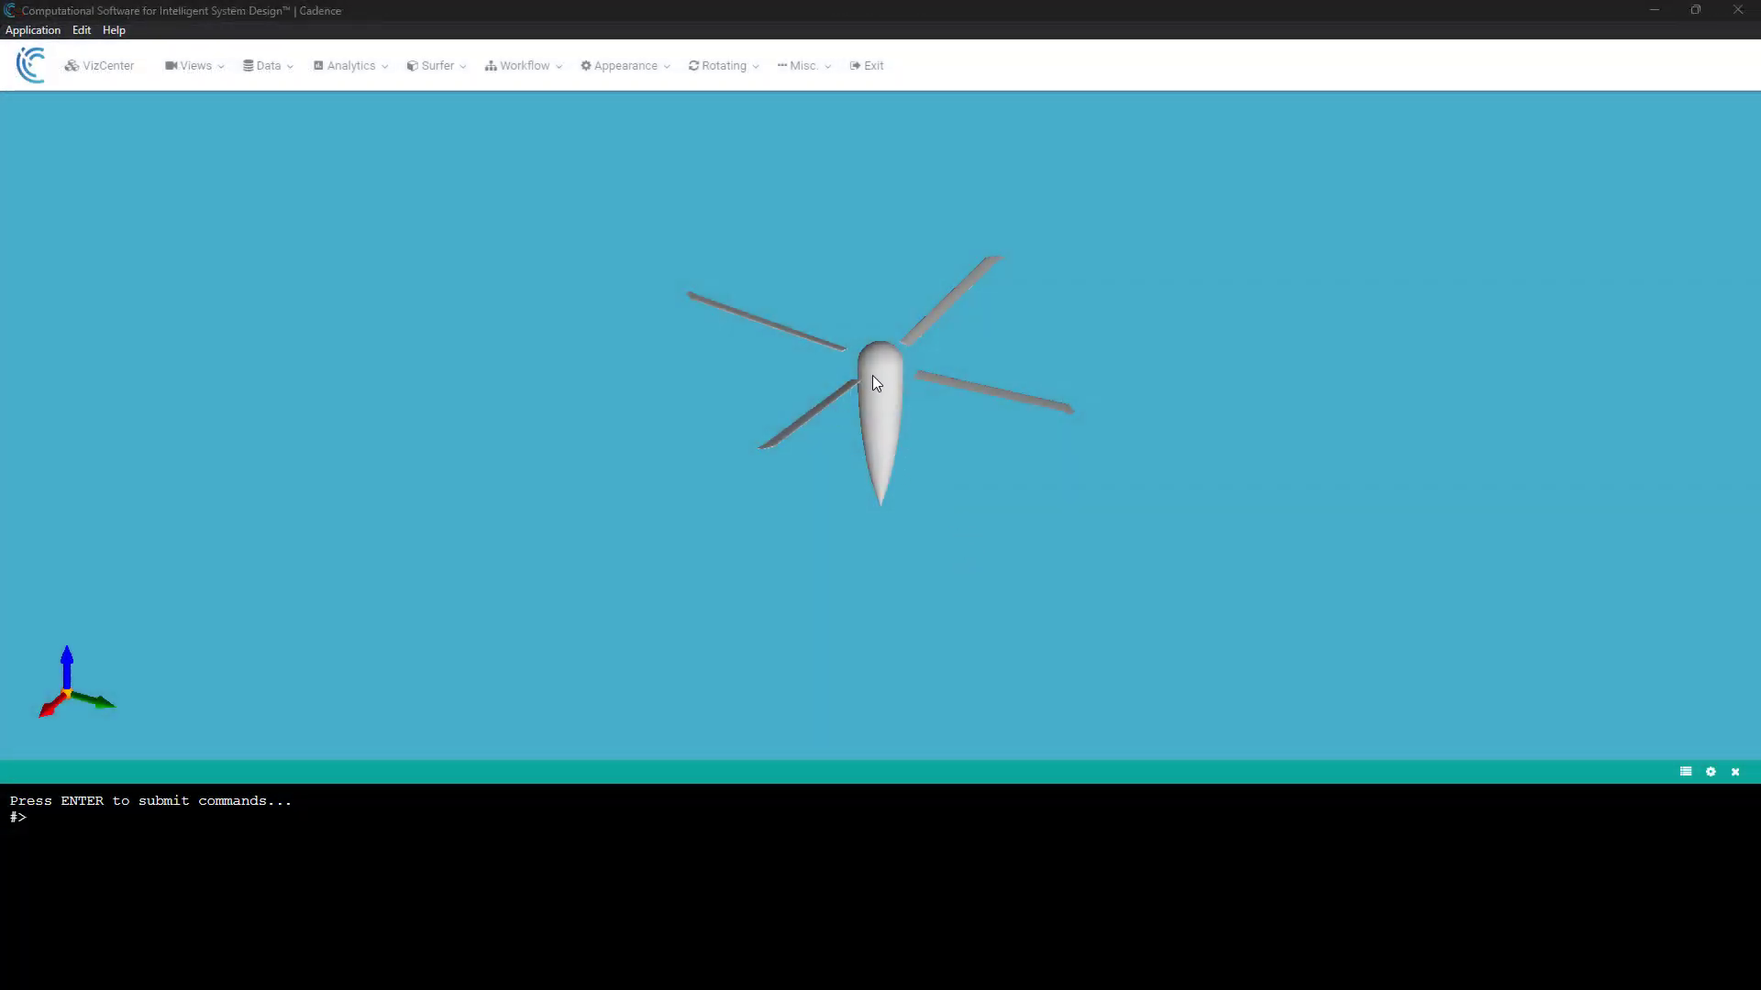
# Examine the rotor geometry and its zones by highlighting BLADE and HULL in the zone list.
pyautogui.scroll(1, 802, 377)
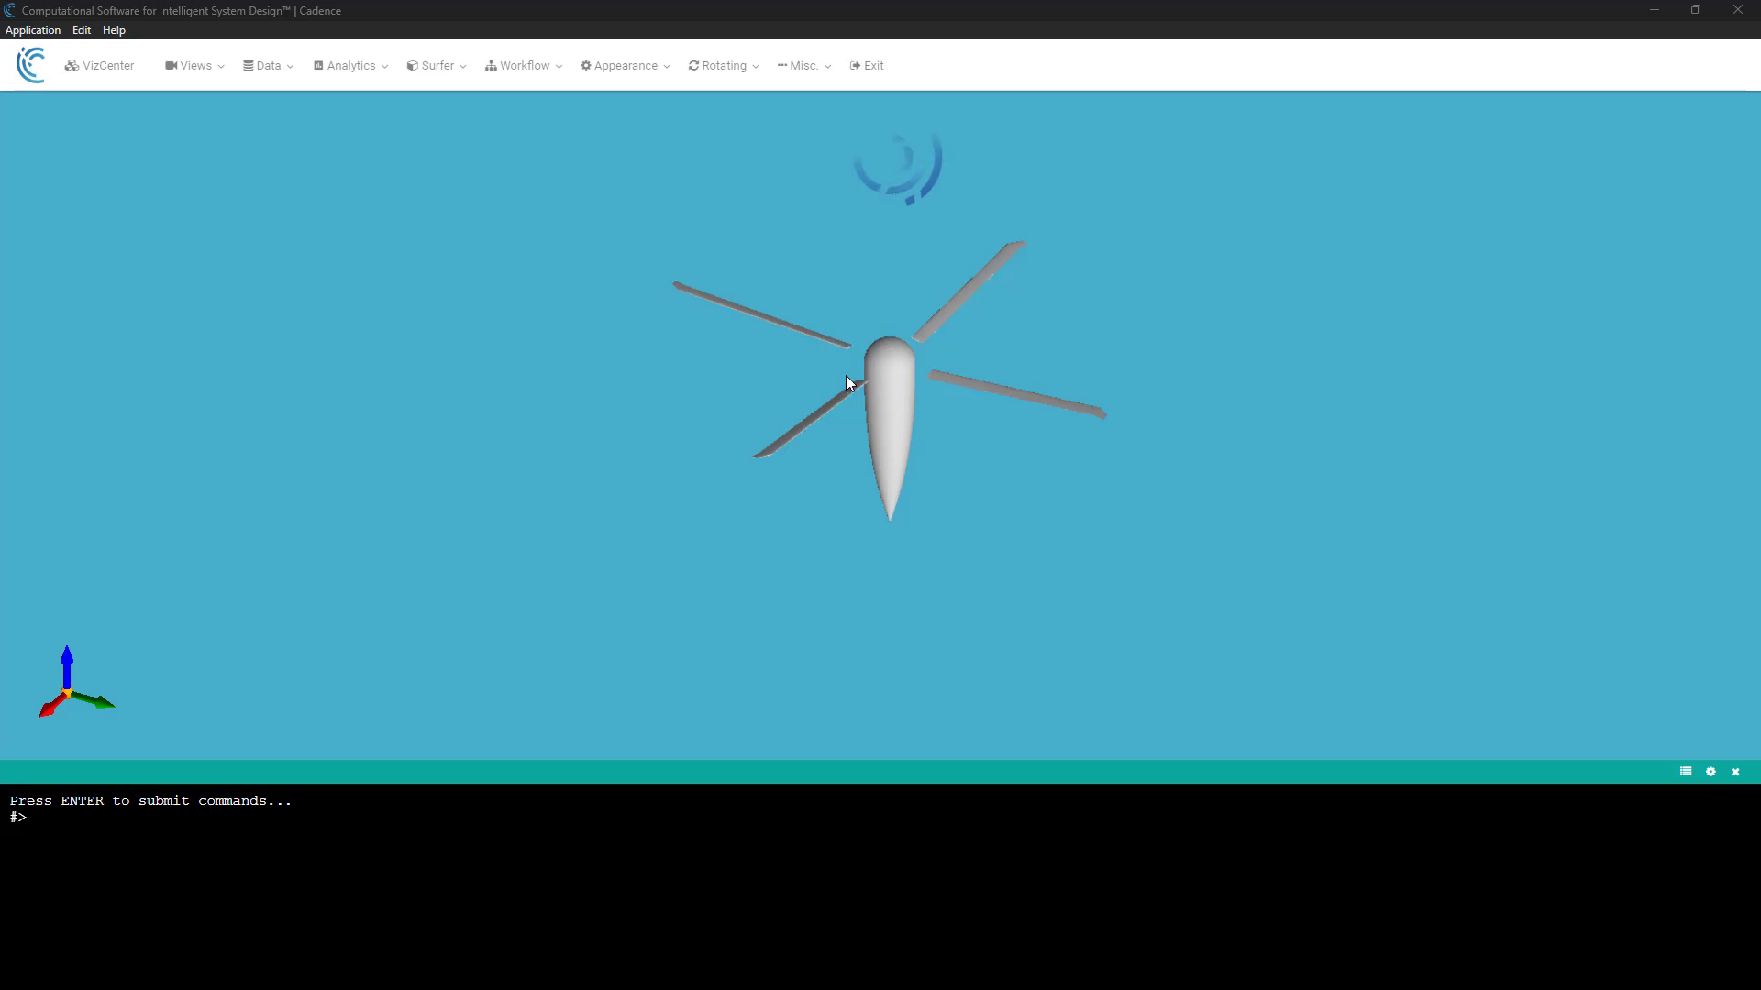
pyautogui.scroll(4, 852, 372)
pyautogui.scroll(1, 855, 370)
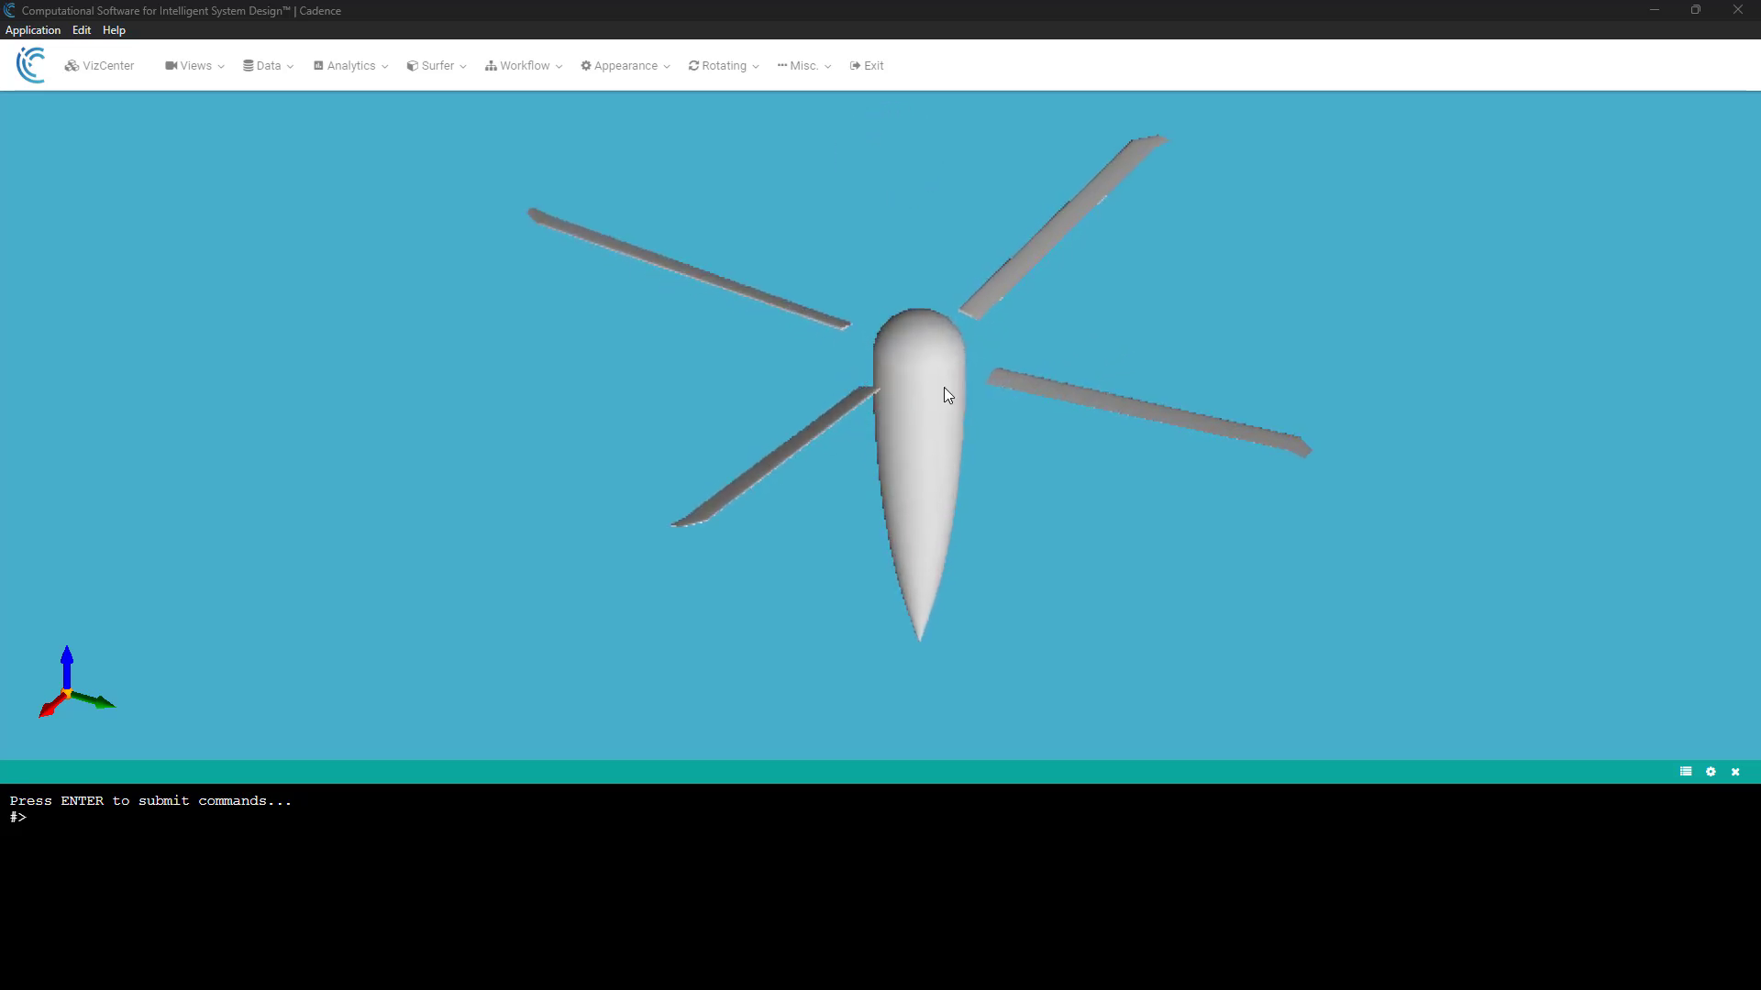
pyautogui.click(92, 68)
pyautogui.click(55, 152)
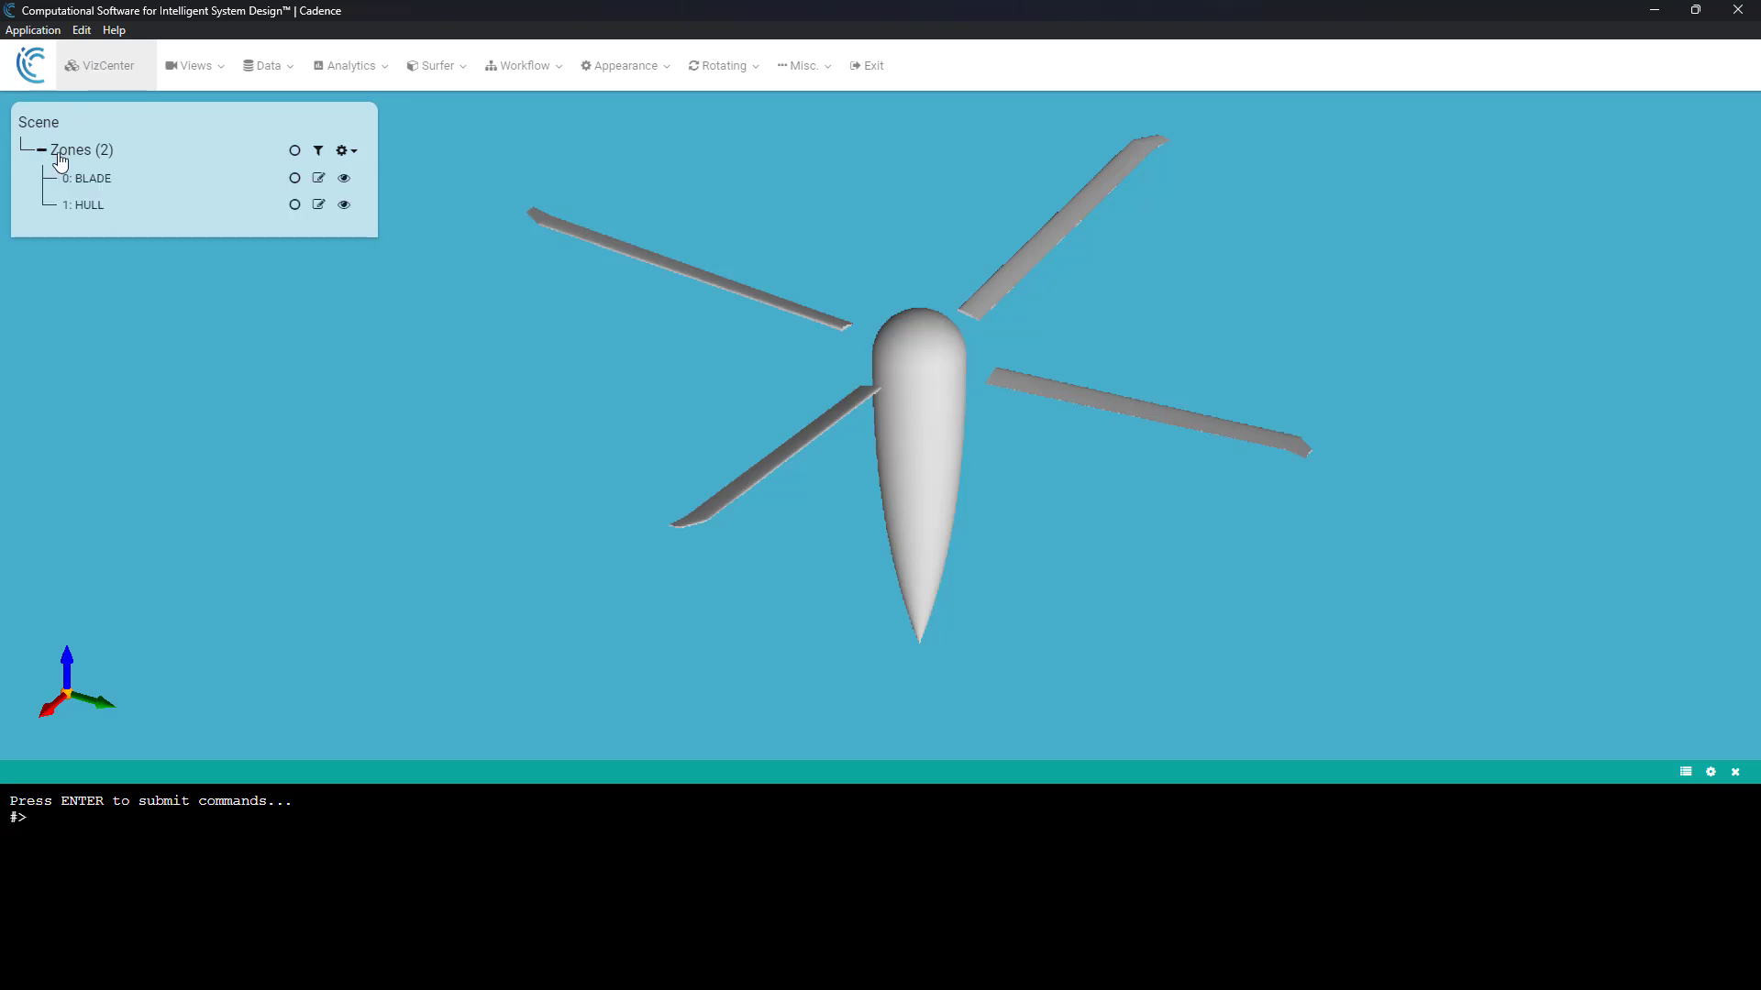
pyautogui.click(295, 180)
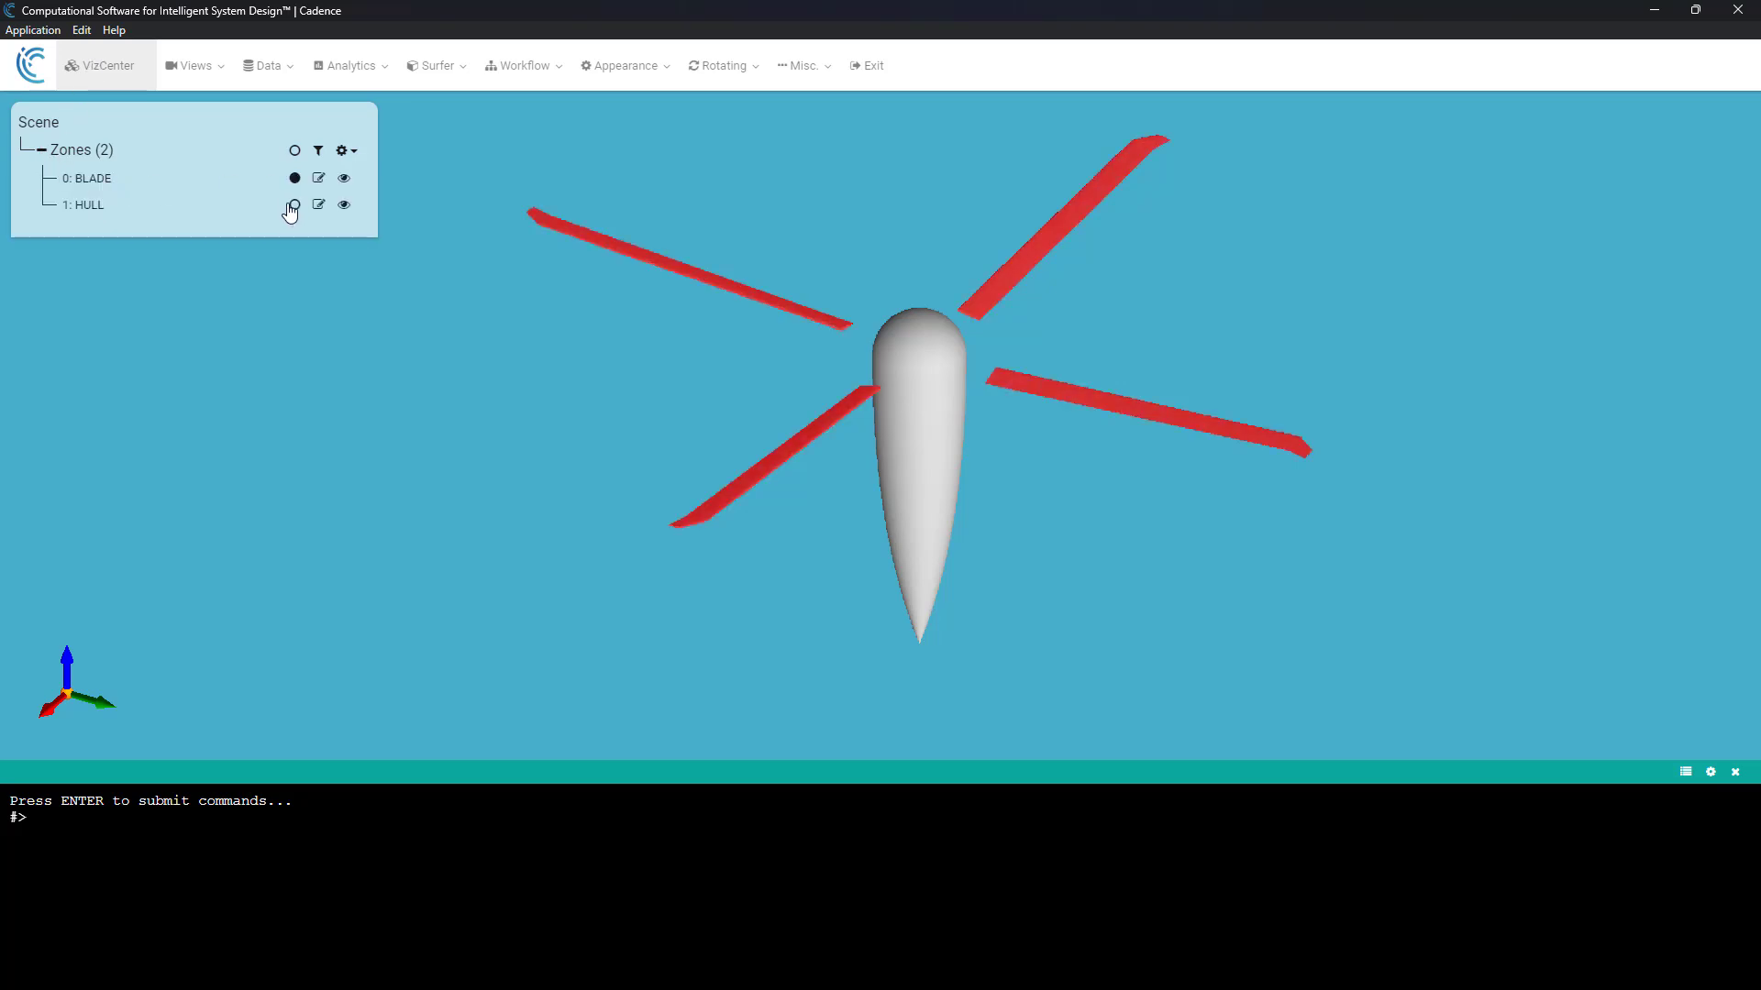
pyautogui.click(294, 205)
pyautogui.click(294, 206)
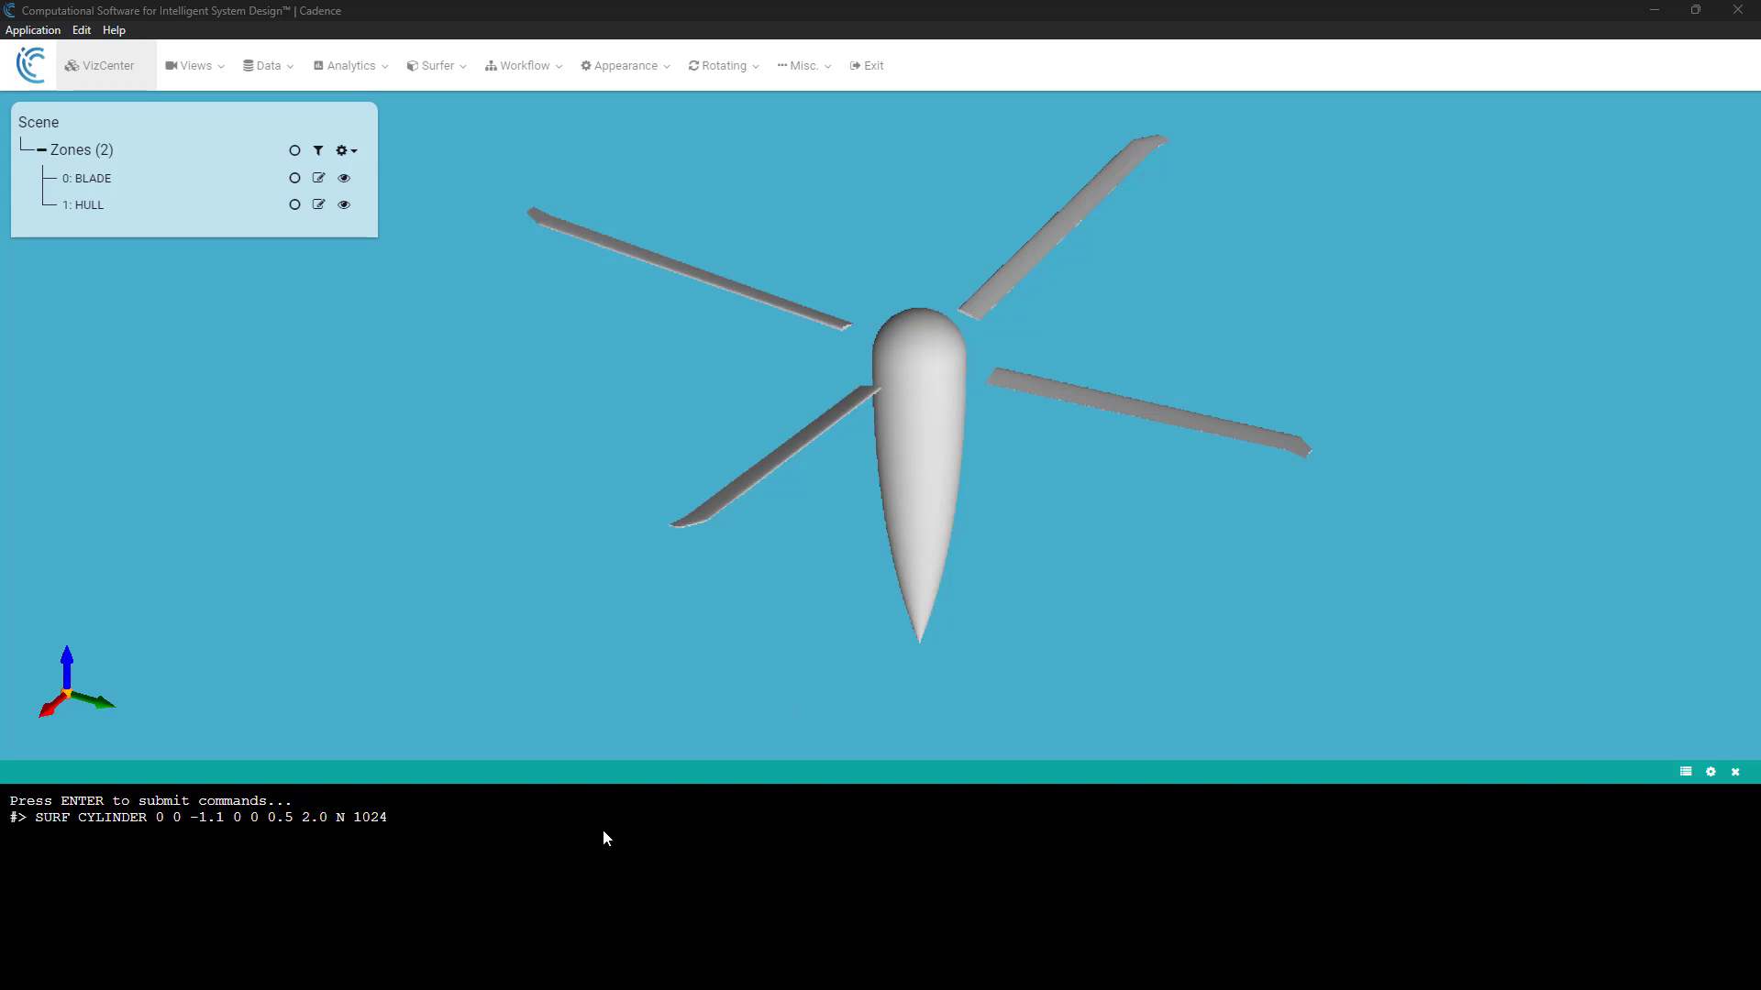
# Create a cylinder from (0, 0, -1.1) to (0, 0, 0.5) with radius 2.0 and N 1024, and rename its zone disk.
pyautogui.click(129, 830)
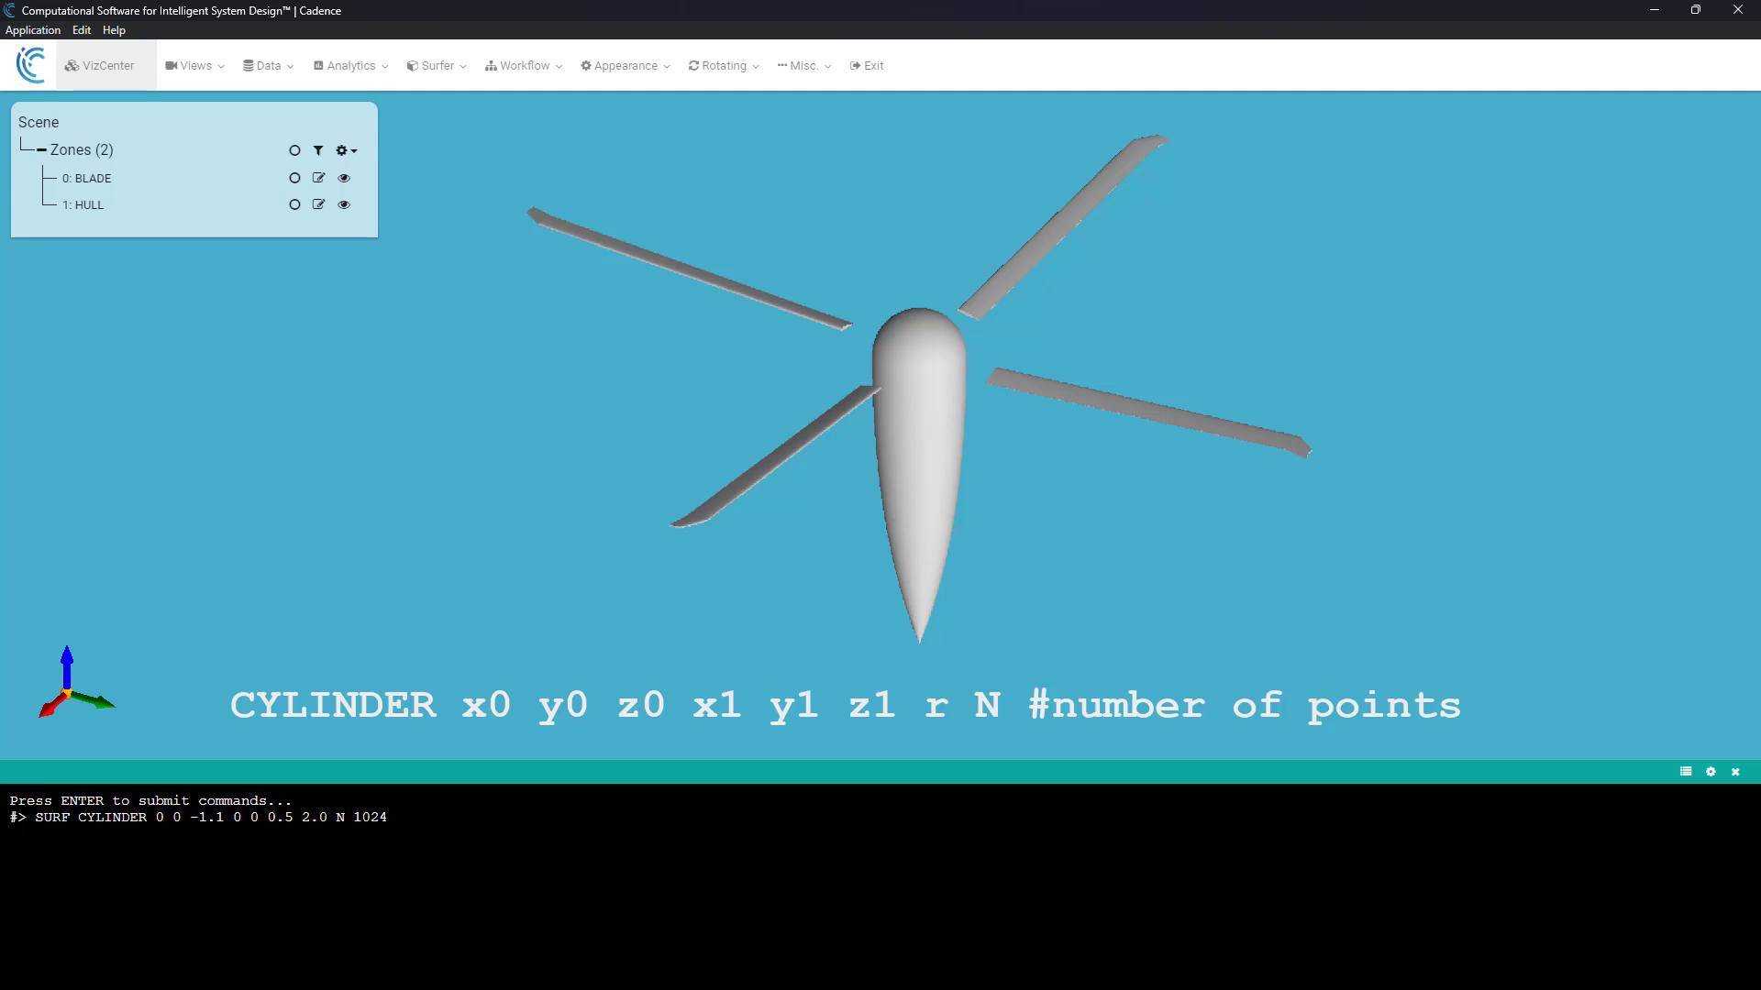
pyautogui.press('Return')
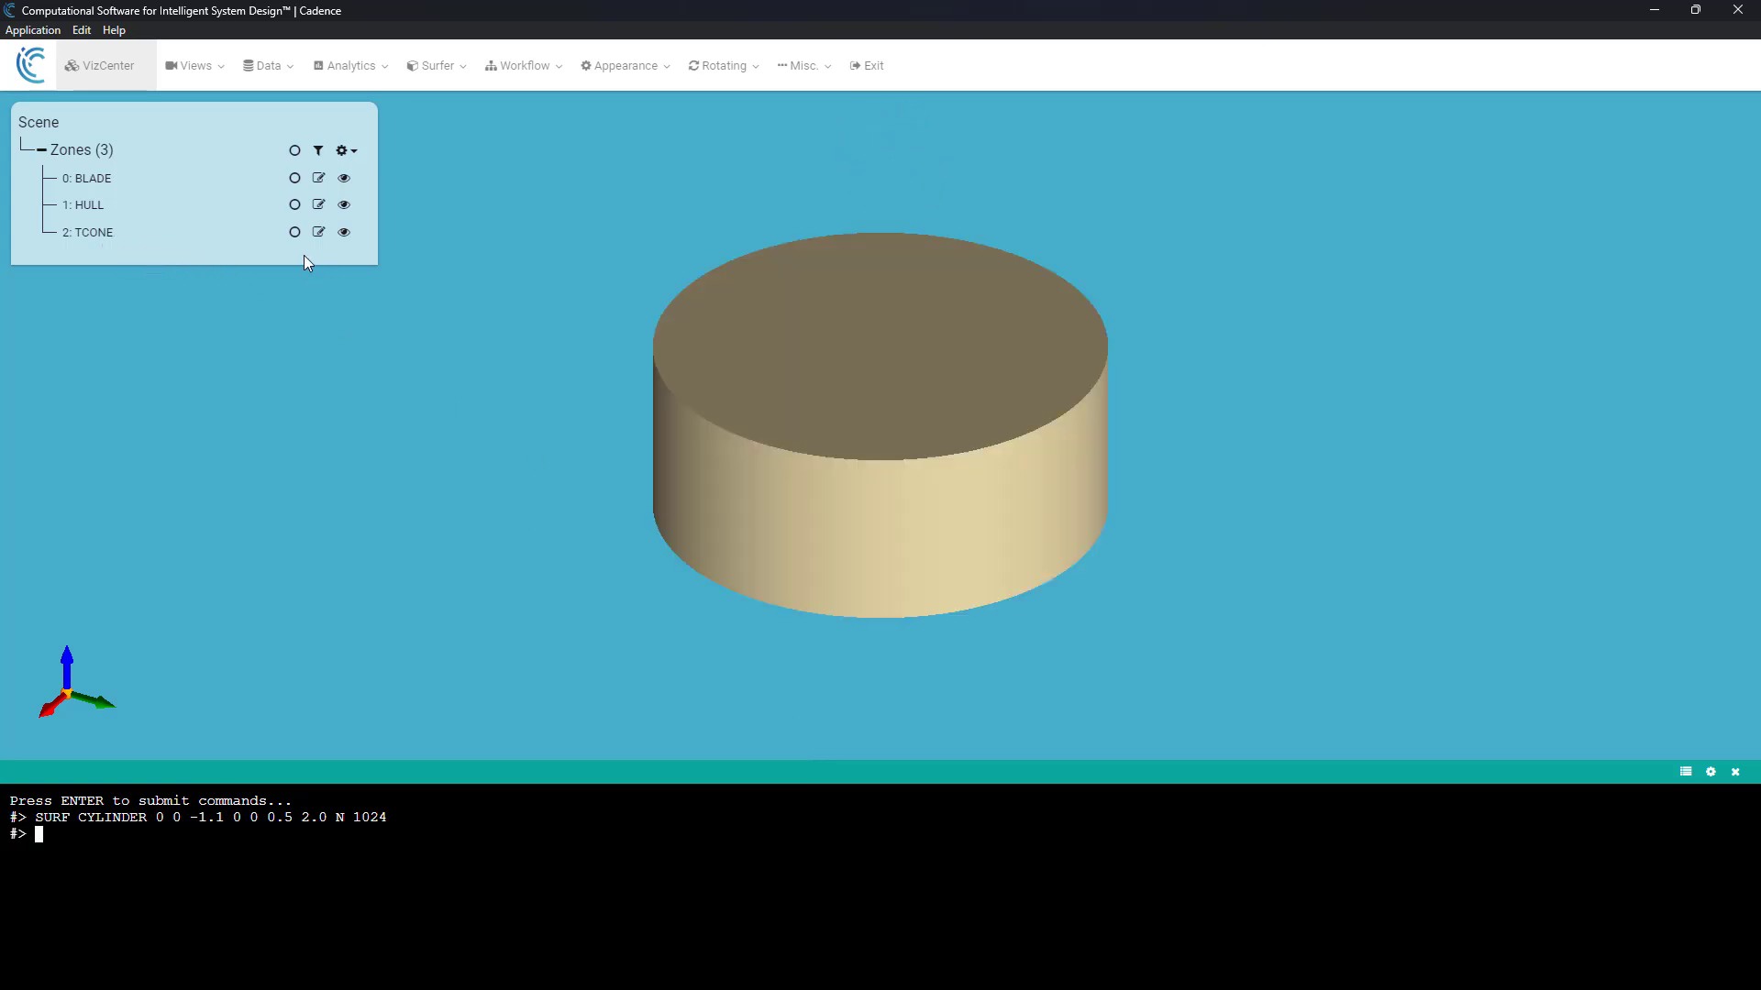
pyautogui.click(324, 233)
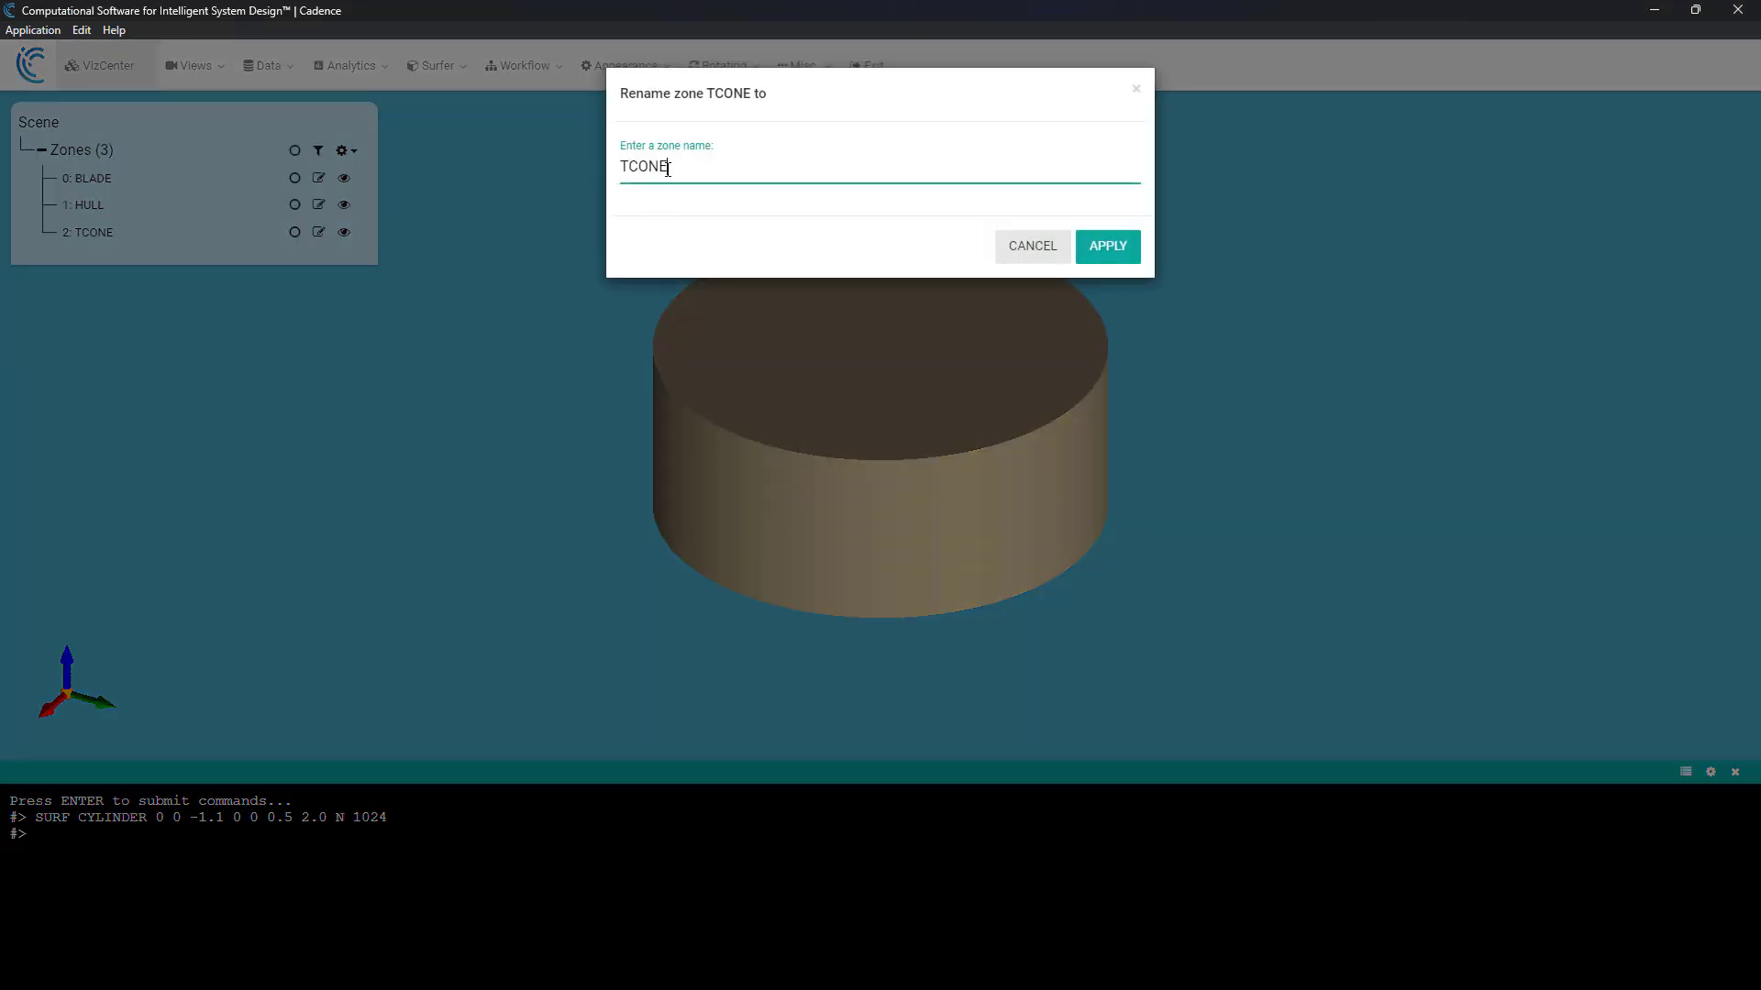
pyautogui.moveTo(670, 167); pyautogui.dragTo(605, 165)
pyautogui.write('disk')
pyautogui.click(1111, 243)
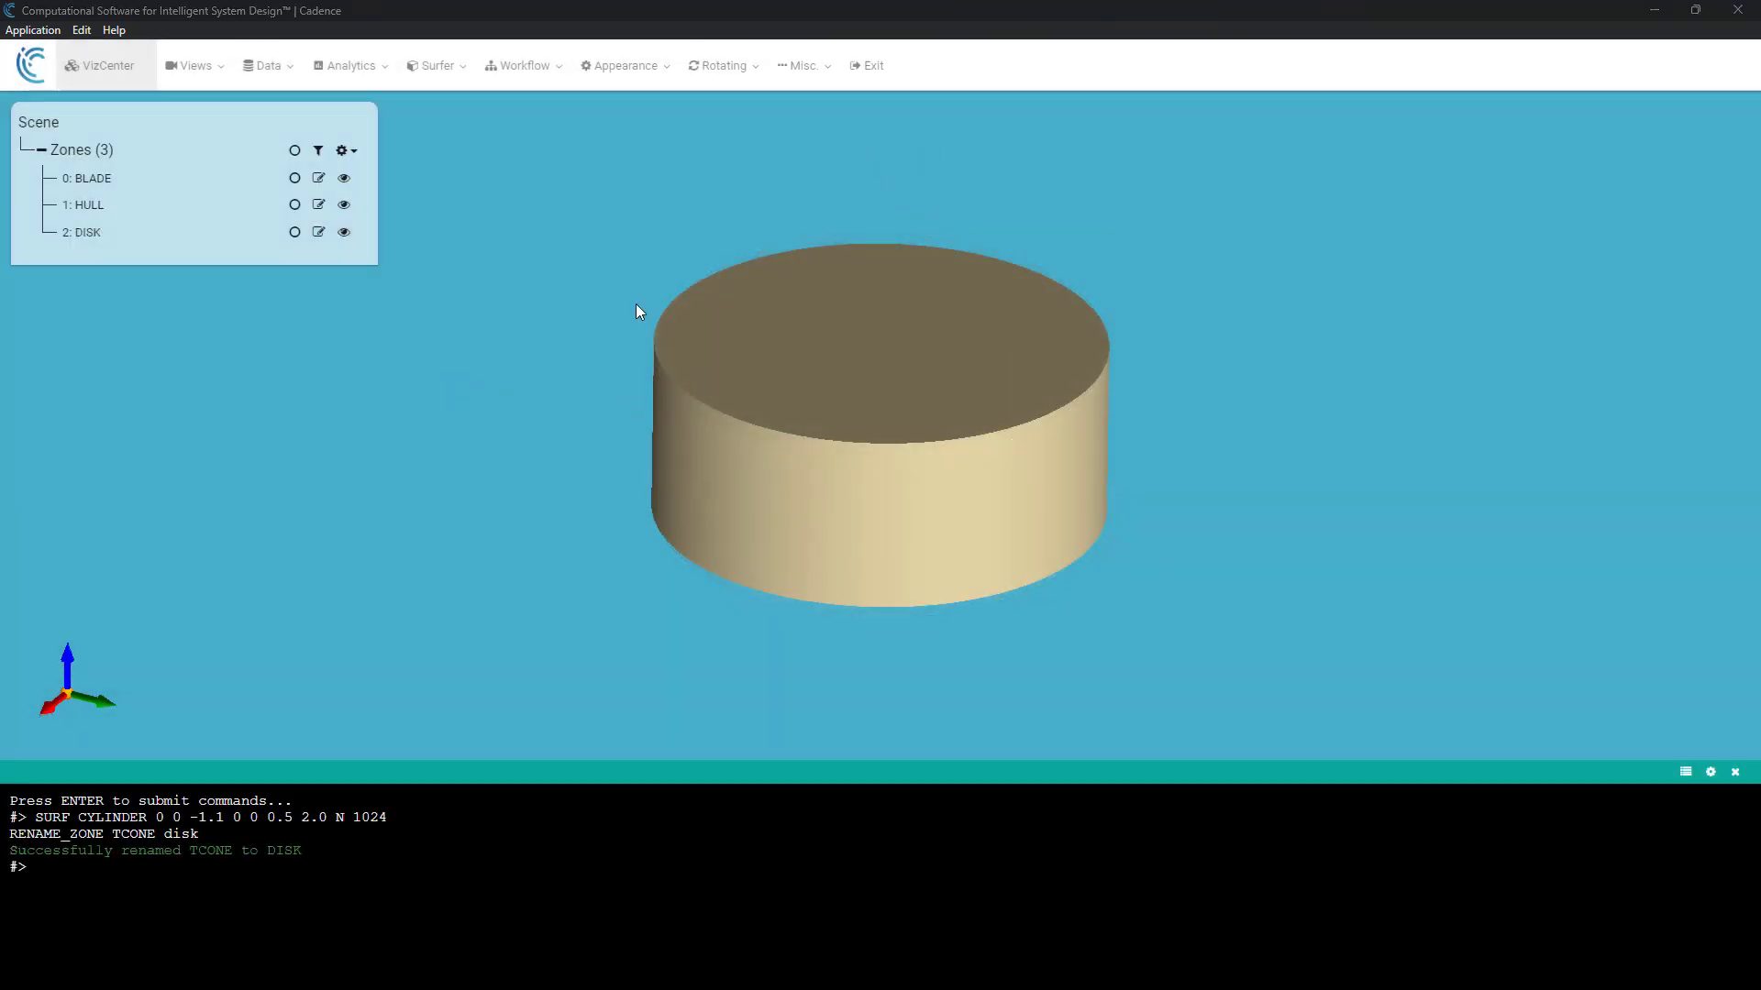
# Apply a blanking plane through the disk with the default centre and normal, and examine the blades and hull inside.
pyautogui.click(217, 73)
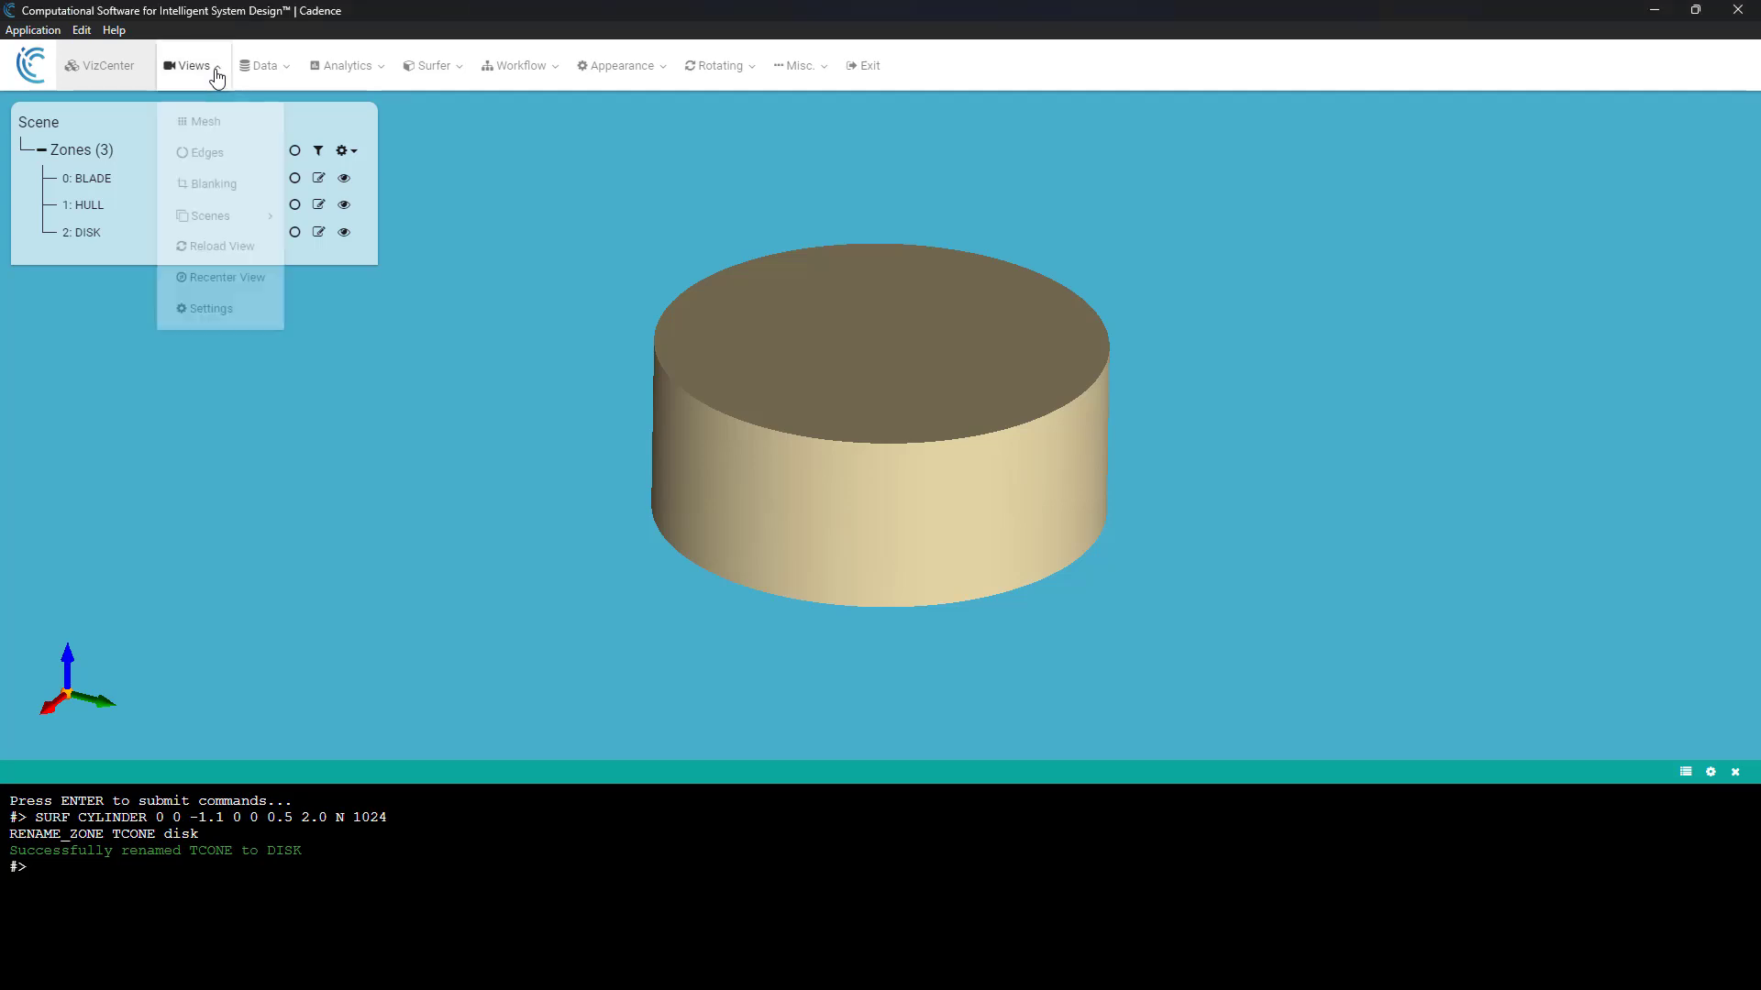
pyautogui.click(220, 173)
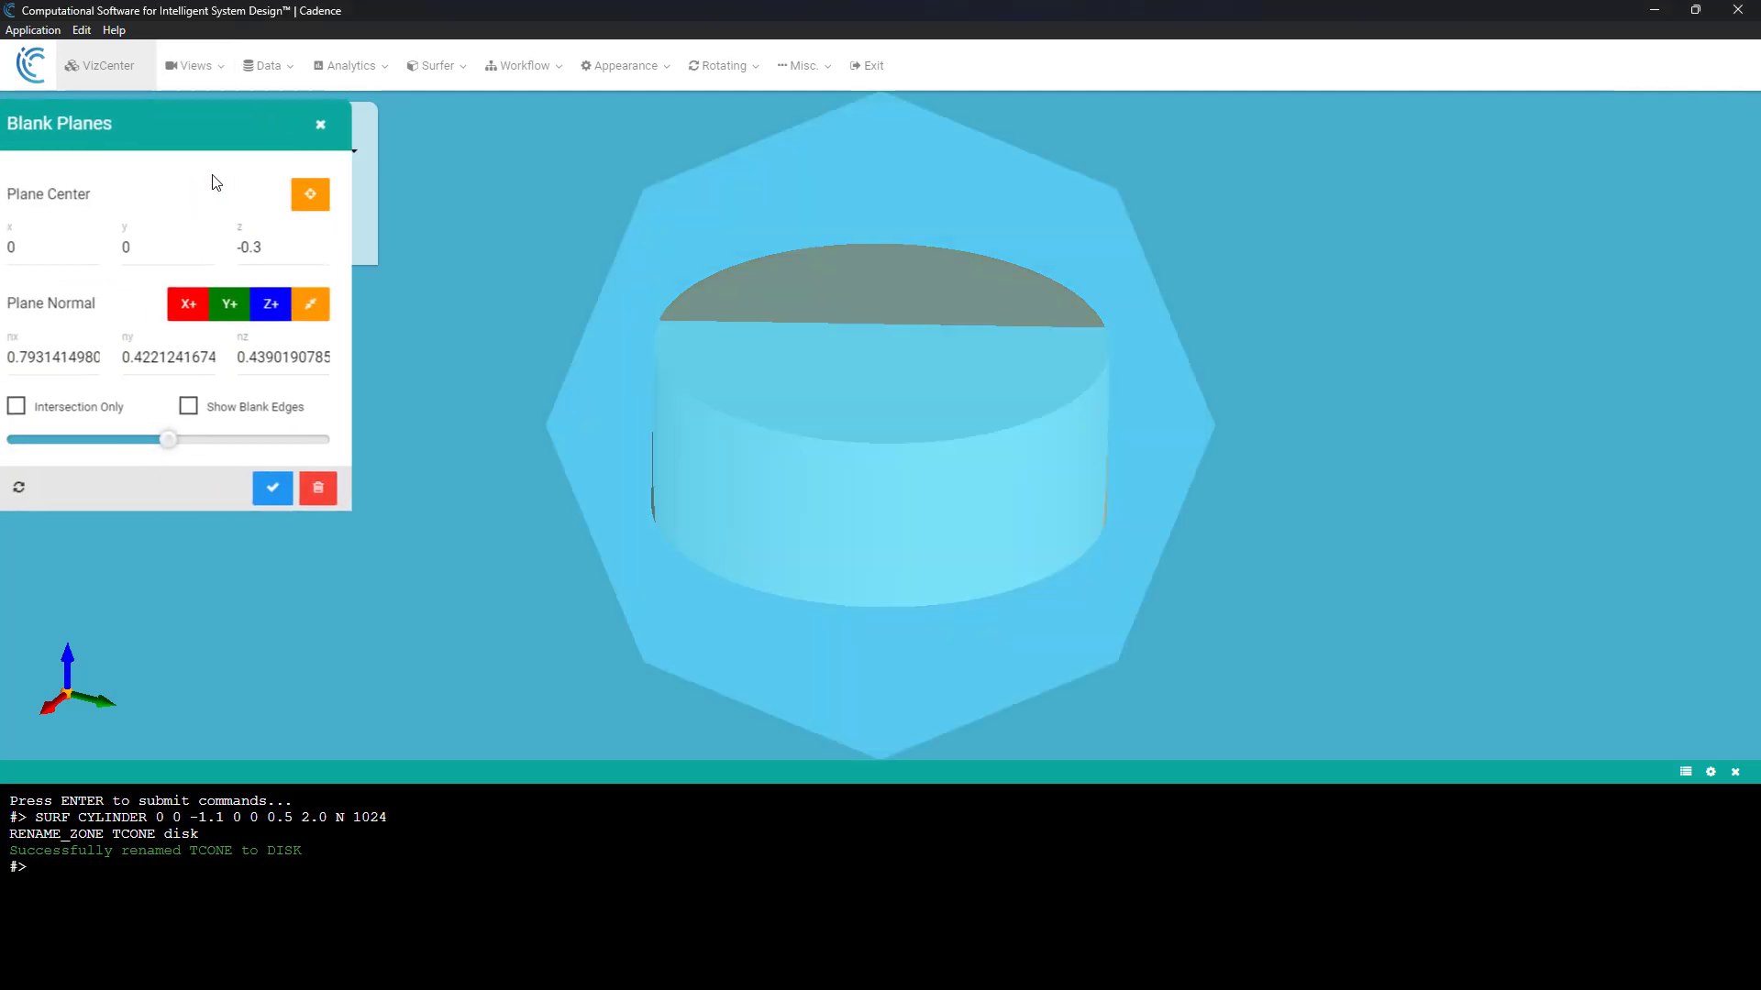
pyautogui.click(295, 491)
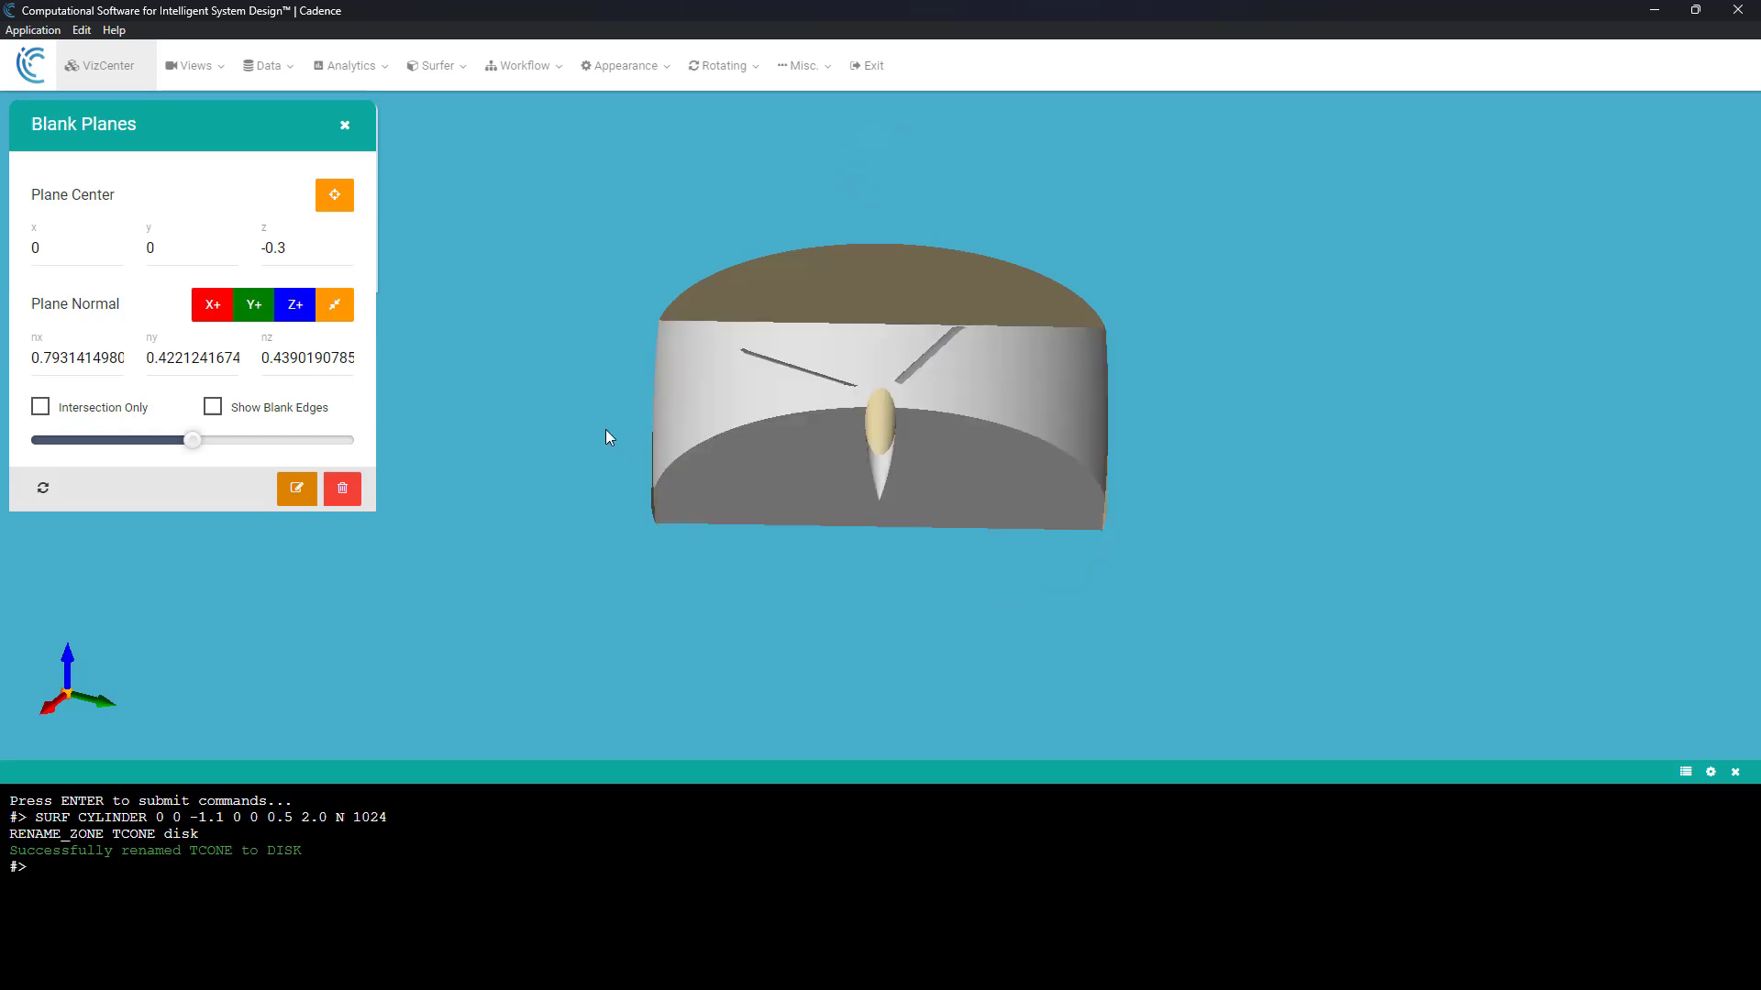
pyautogui.moveTo(605, 429); pyautogui.dragTo(608, 356)
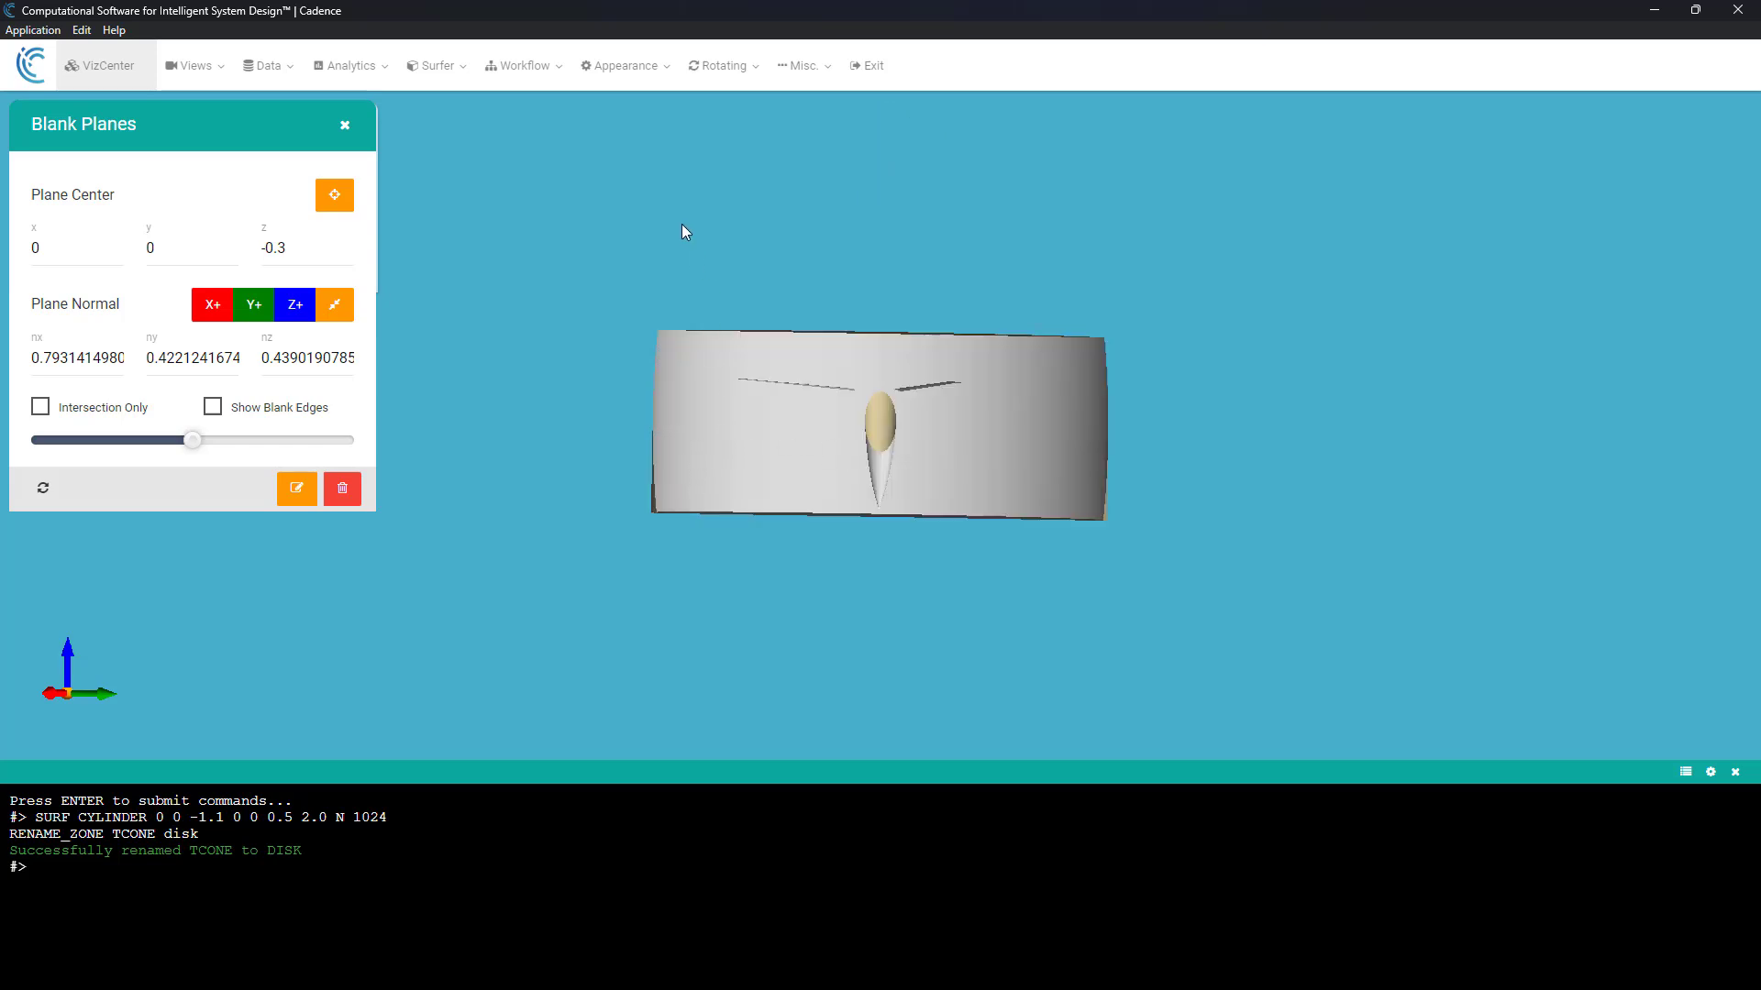
pyautogui.moveTo(680, 224); pyautogui.dragTo(765, 372)
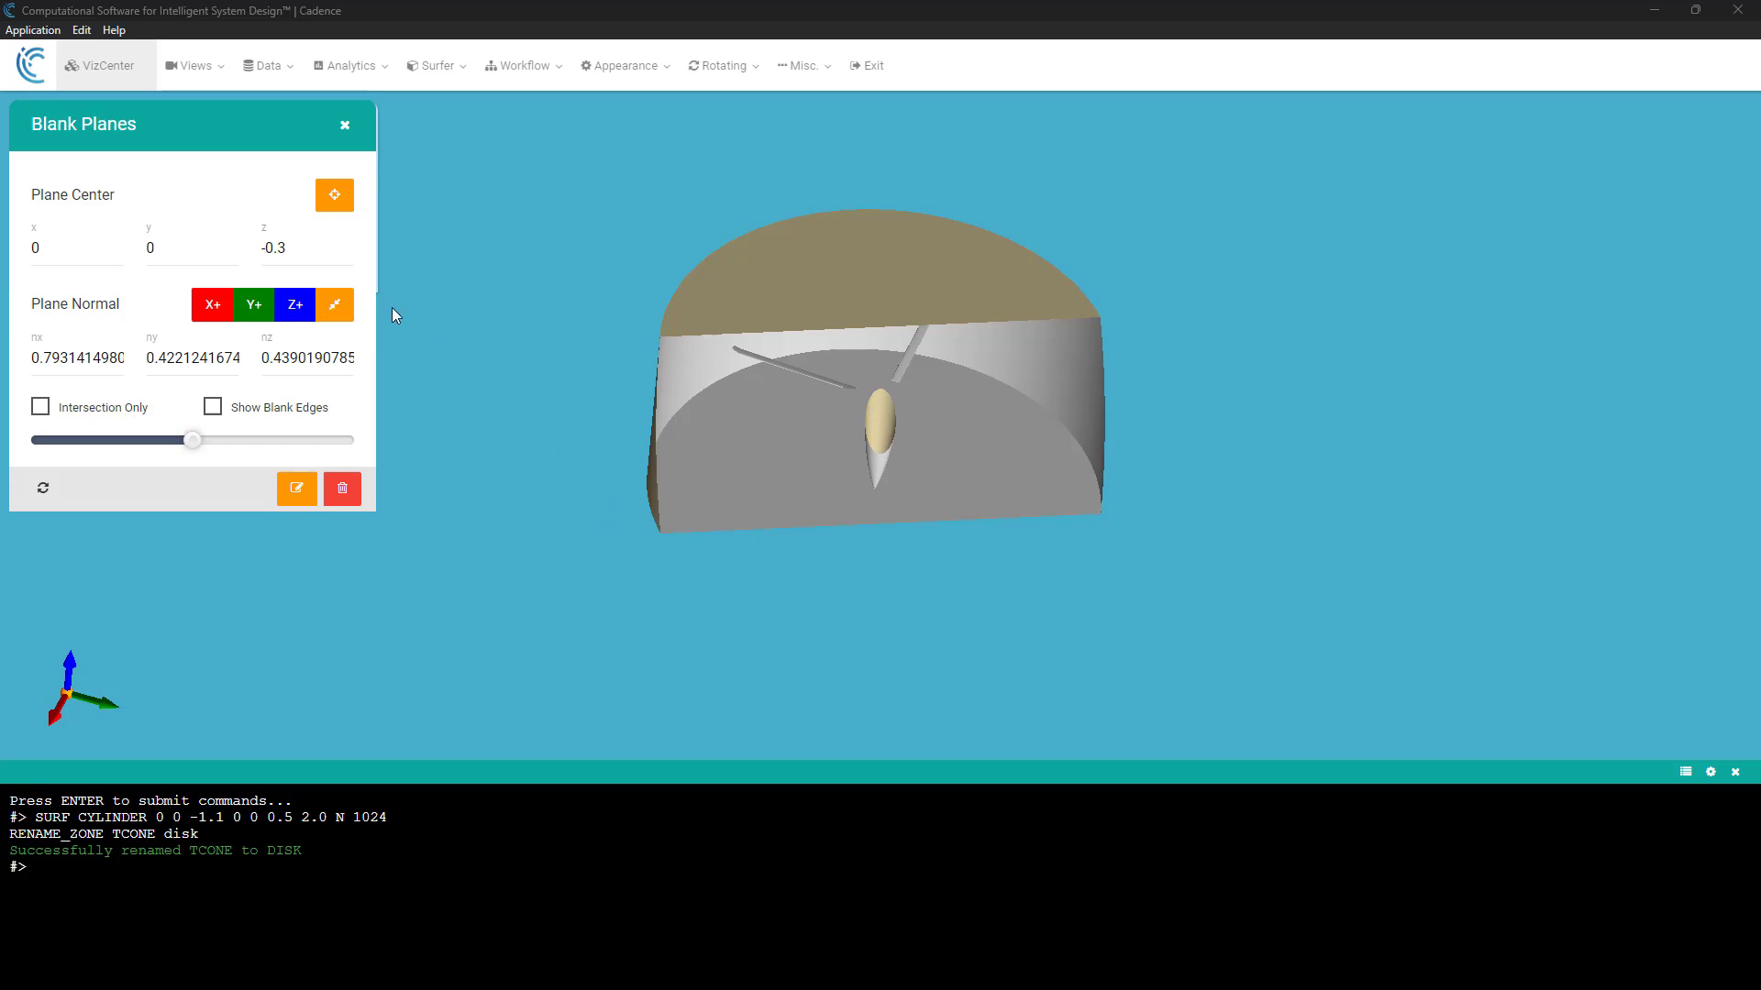
# Close the blank plane settings and delete the blanking view from the scene.
pyautogui.click(342, 128)
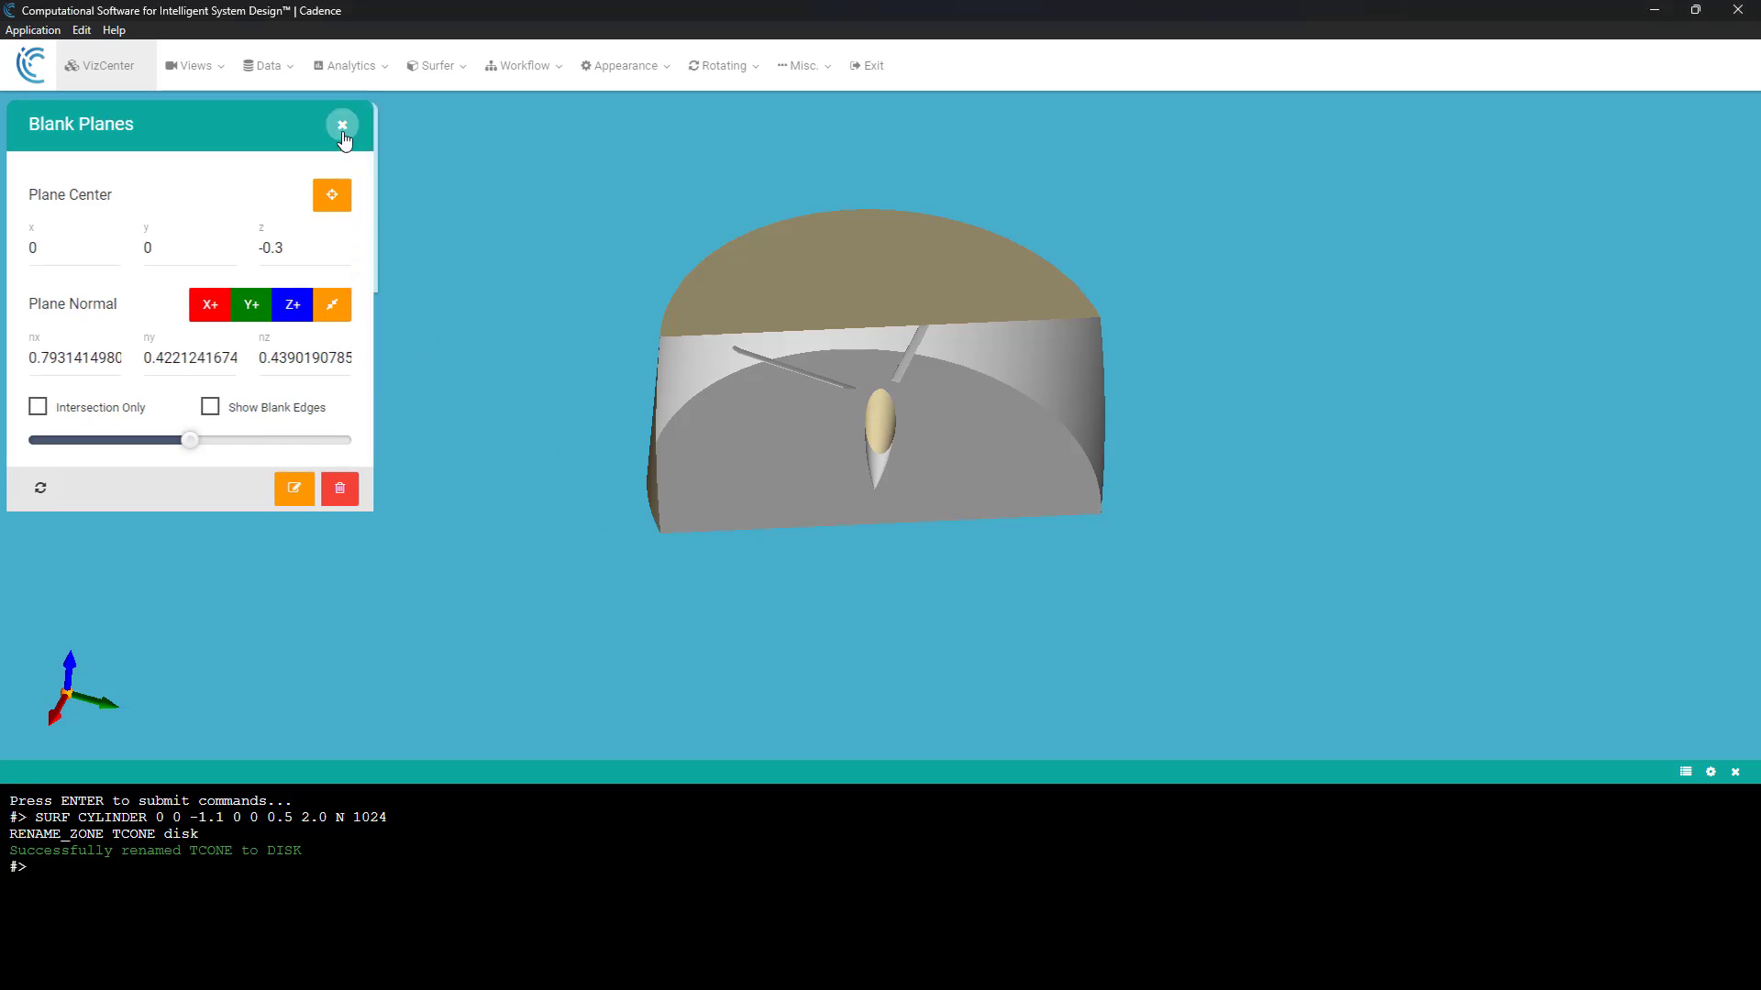
pyautogui.click(73, 261)
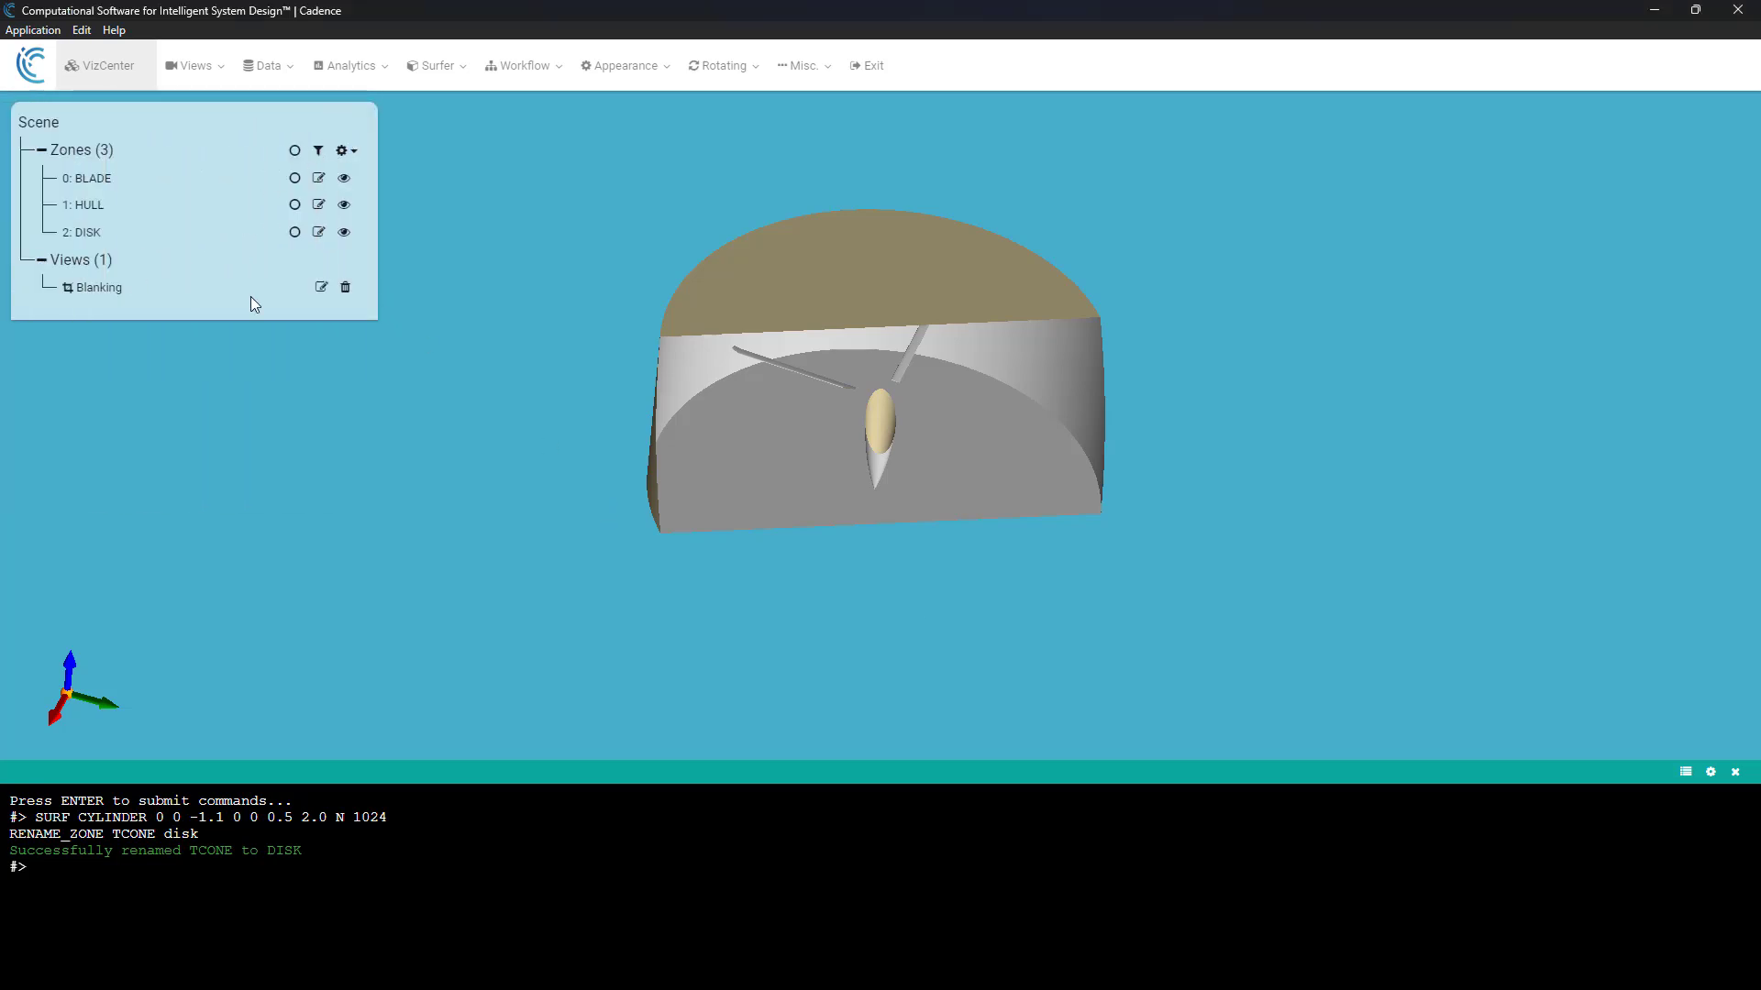
pyautogui.click(346, 288)
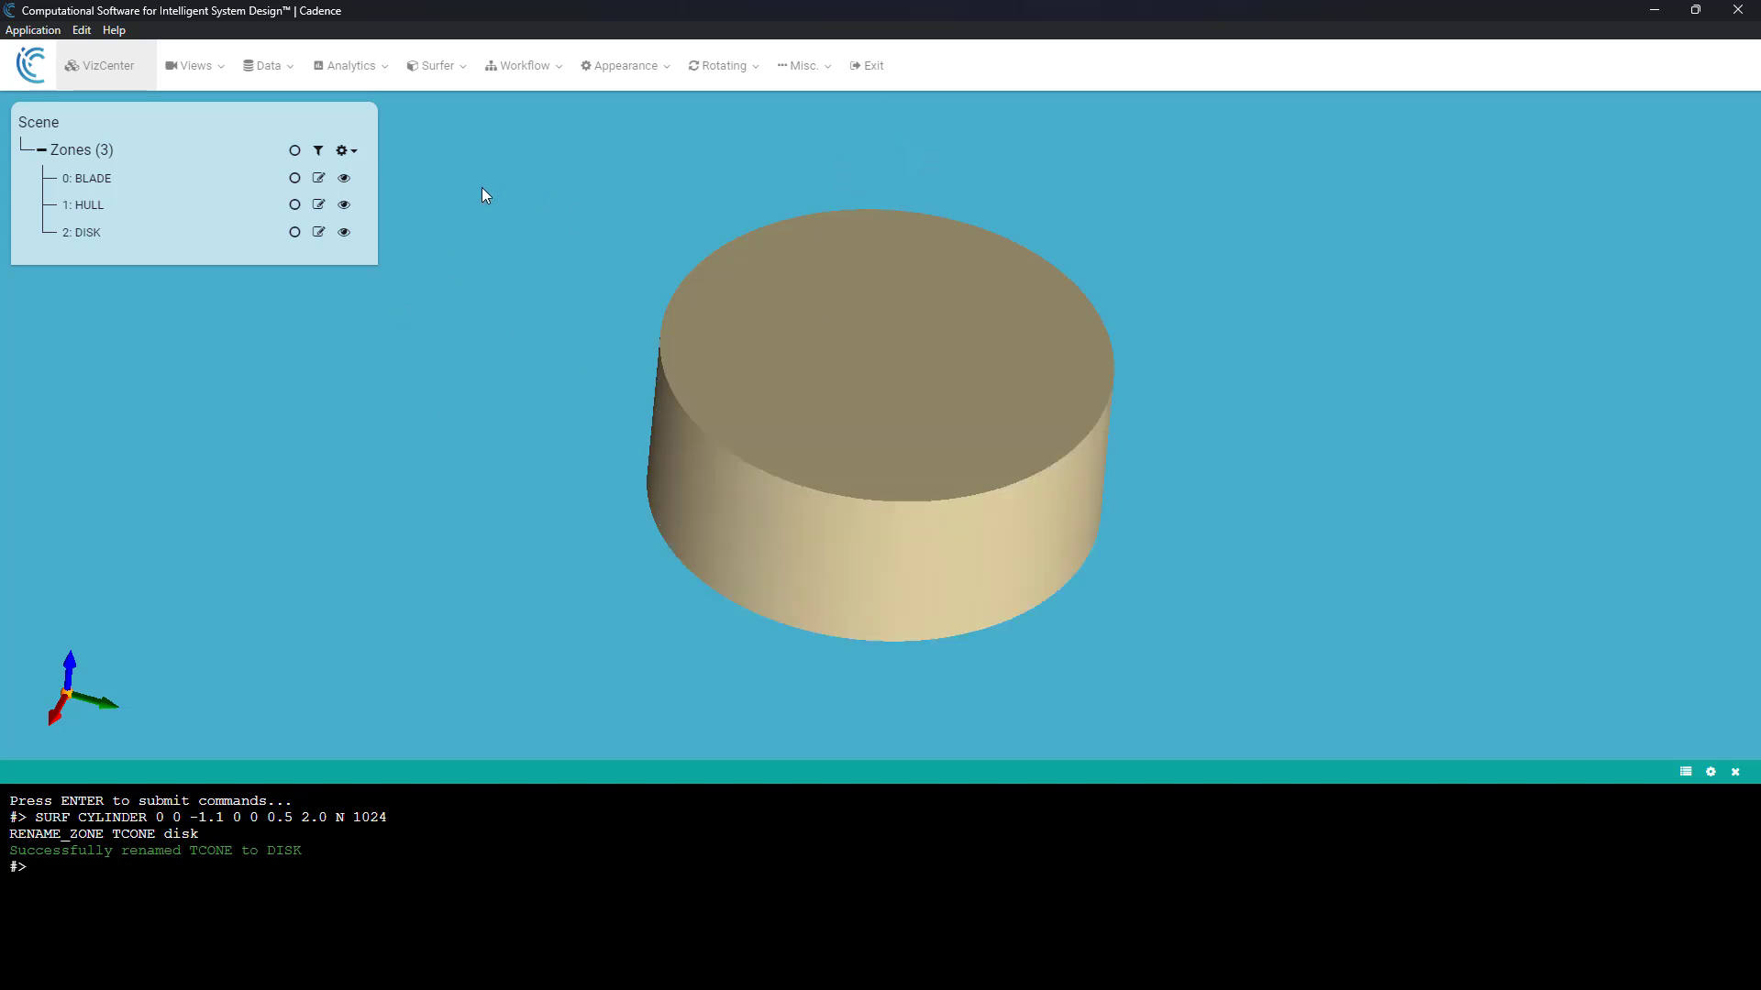
# Export the complete surface to the file S76_rotor_w_disk_swept_tapered.sbin.
pyautogui.click(438, 73)
pyautogui.moveTo(505, 274)
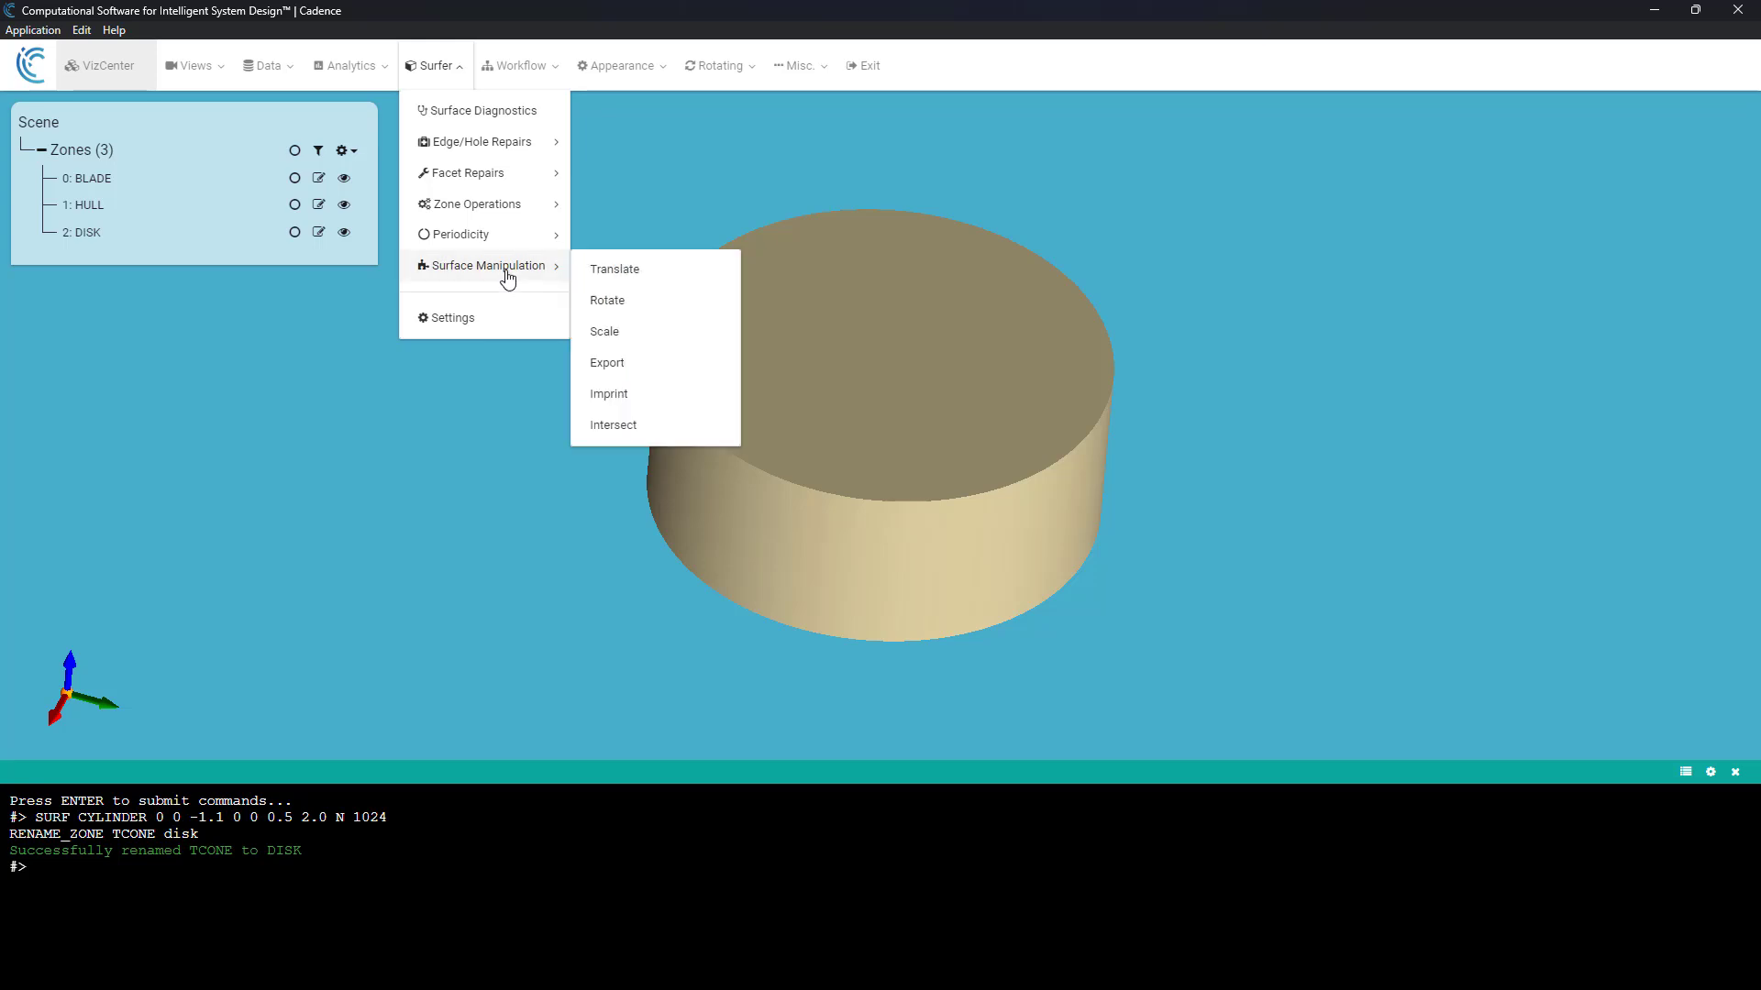
pyautogui.click(646, 366)
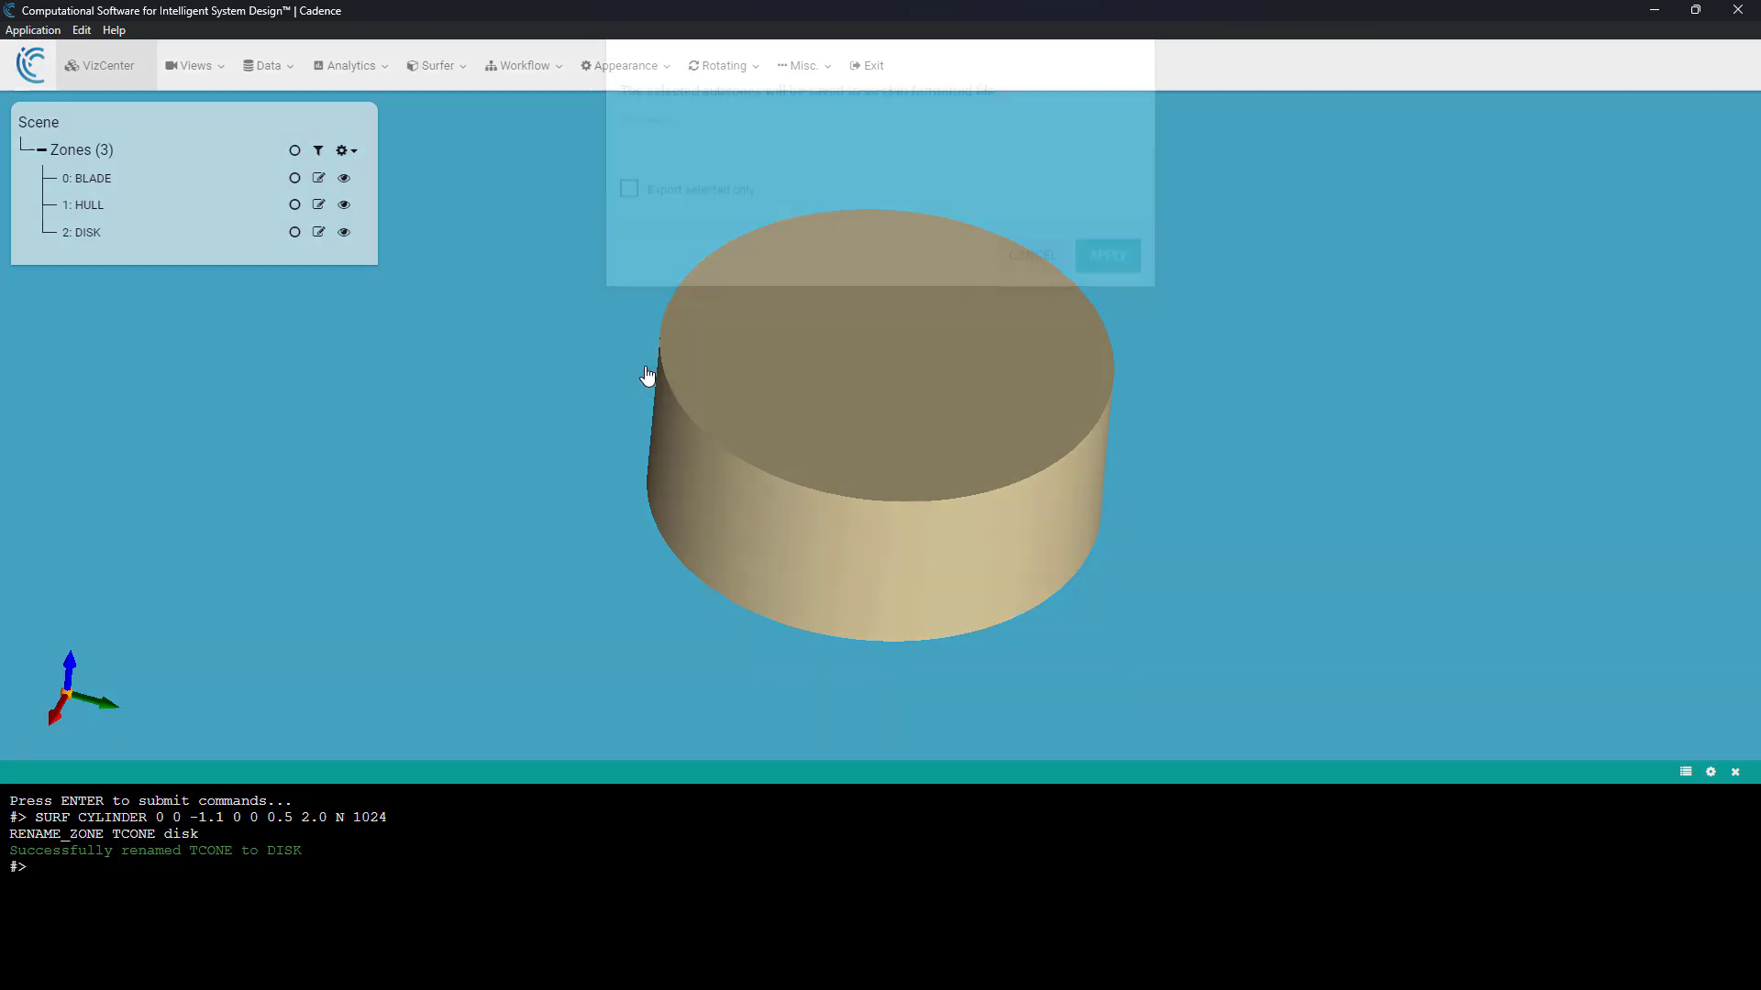
pyautogui.click(673, 210)
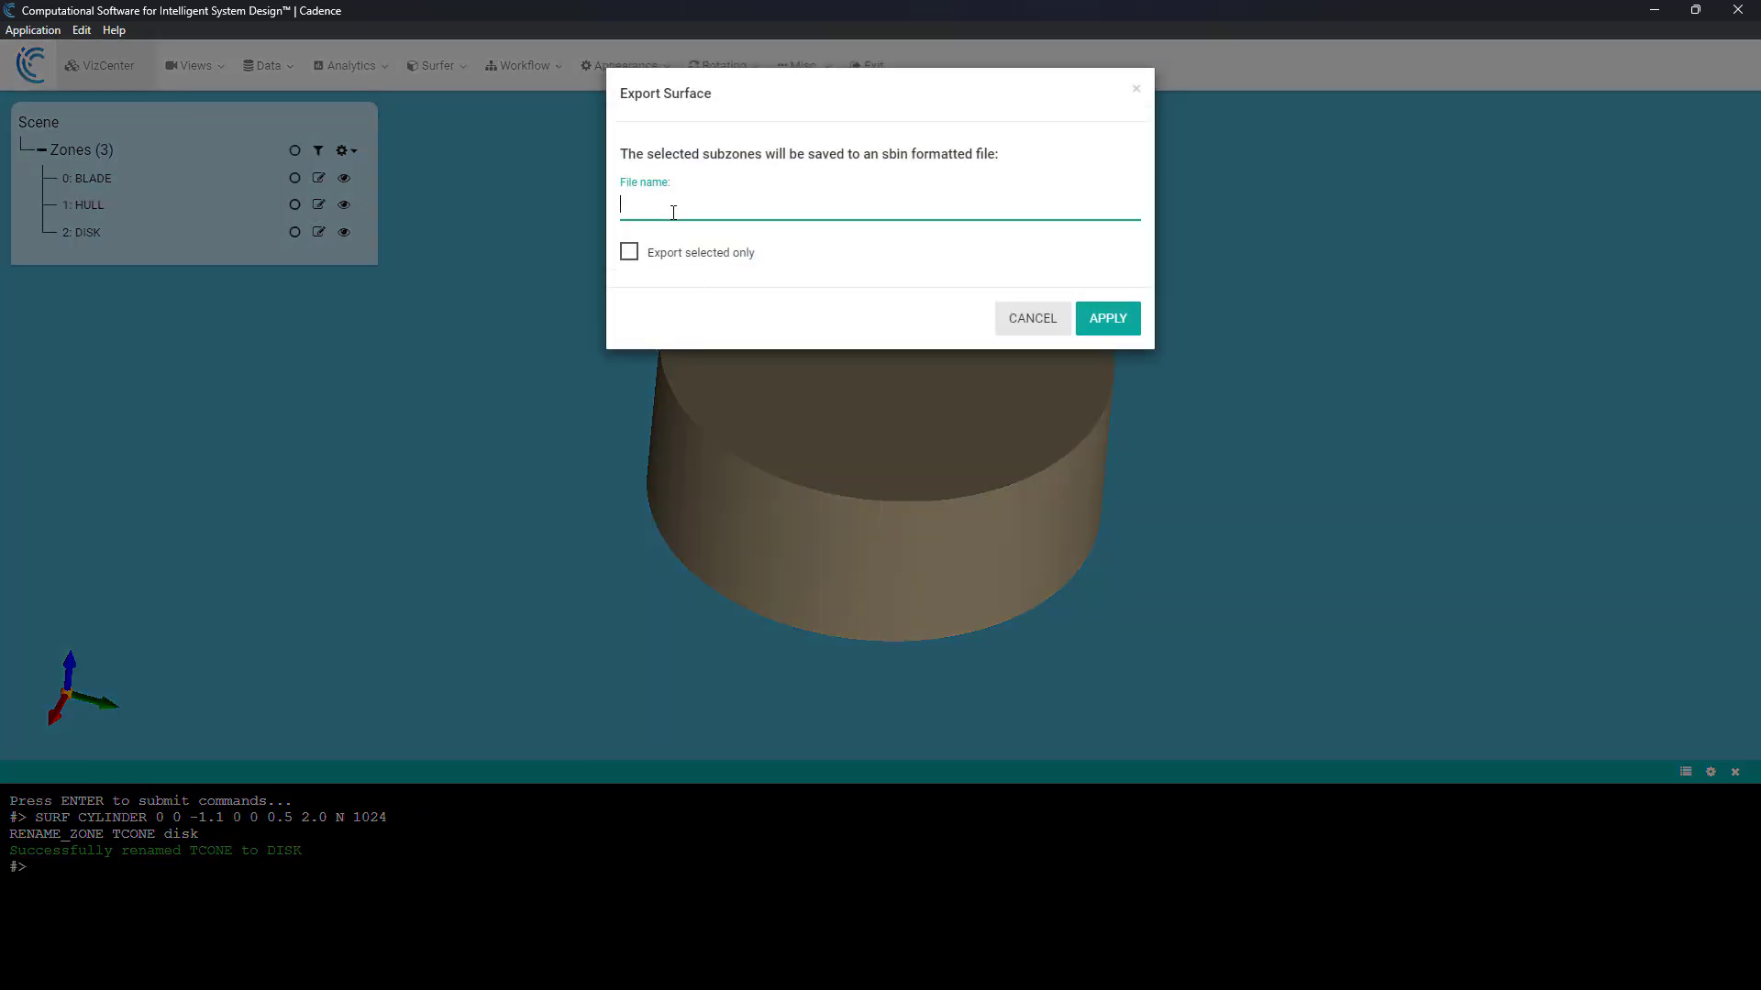
pyautogui.write('S76_rotor_w_disk_swept_tapered.sbin')
pyautogui.click(1114, 319)
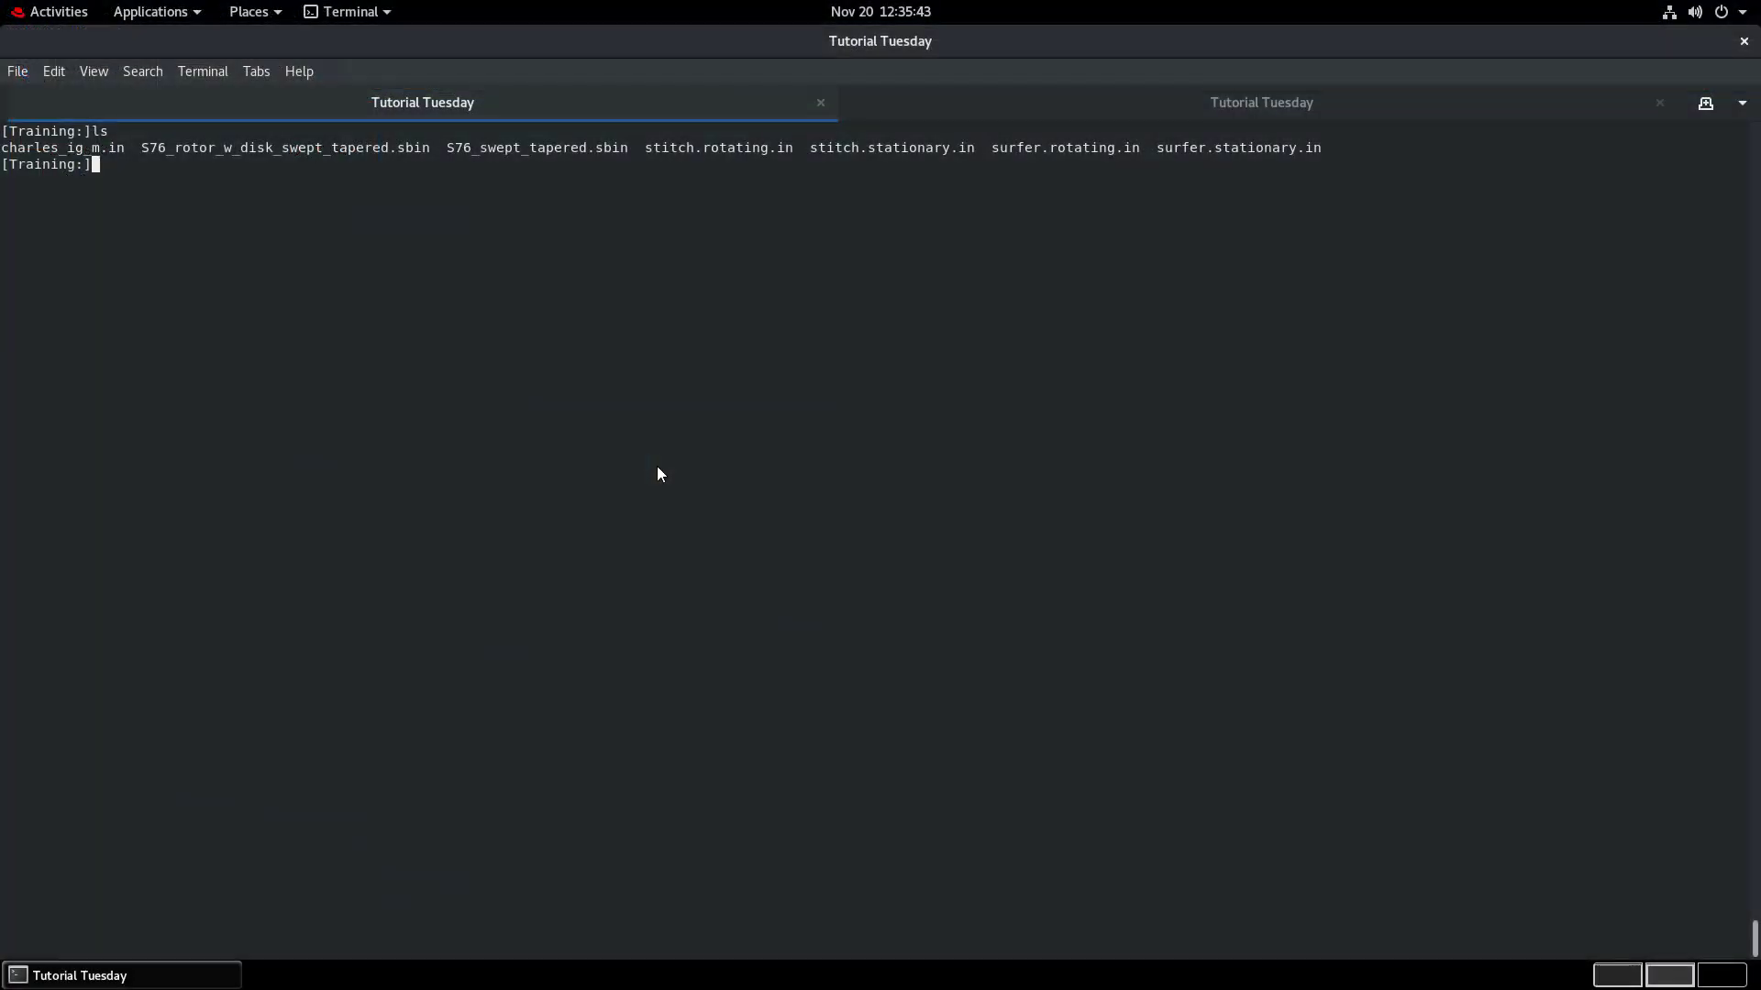
# Switch to the terminal, check the exported sbin file and launch interactive surfer with charles_launch.sh surfer.exe --I.
pyautogui.moveTo(141, 148); pyautogui.dragTo(430, 151)
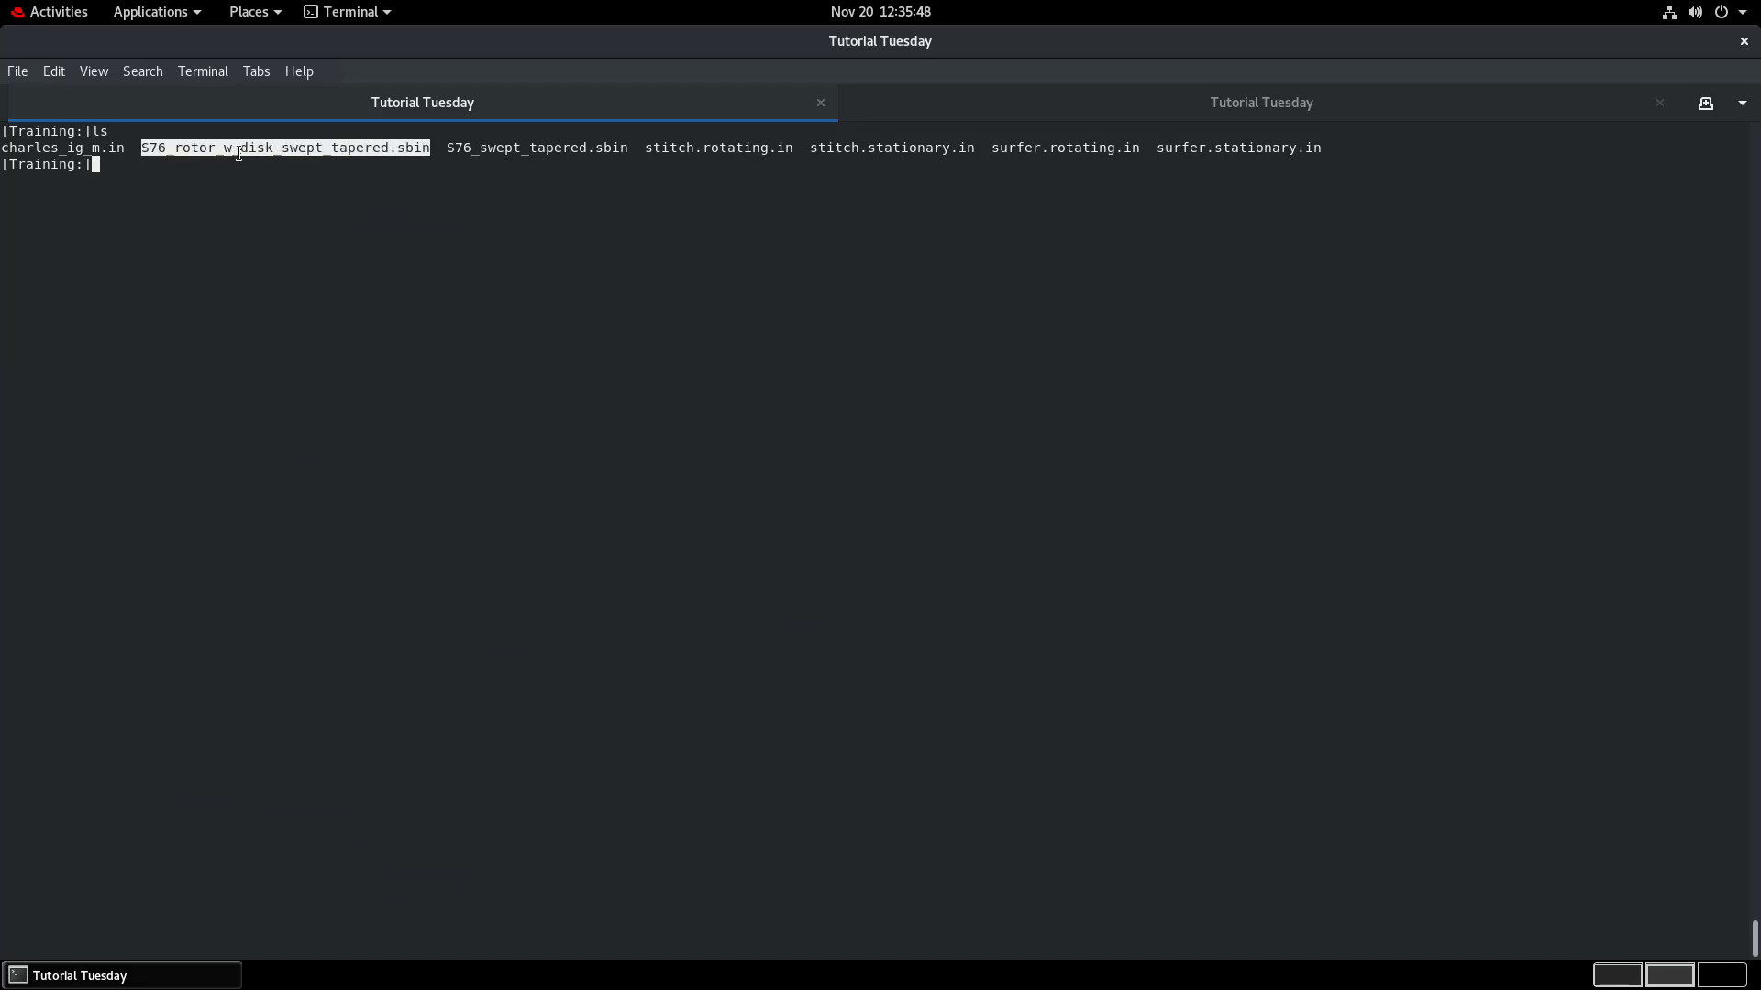
pyautogui.click(324, 319)
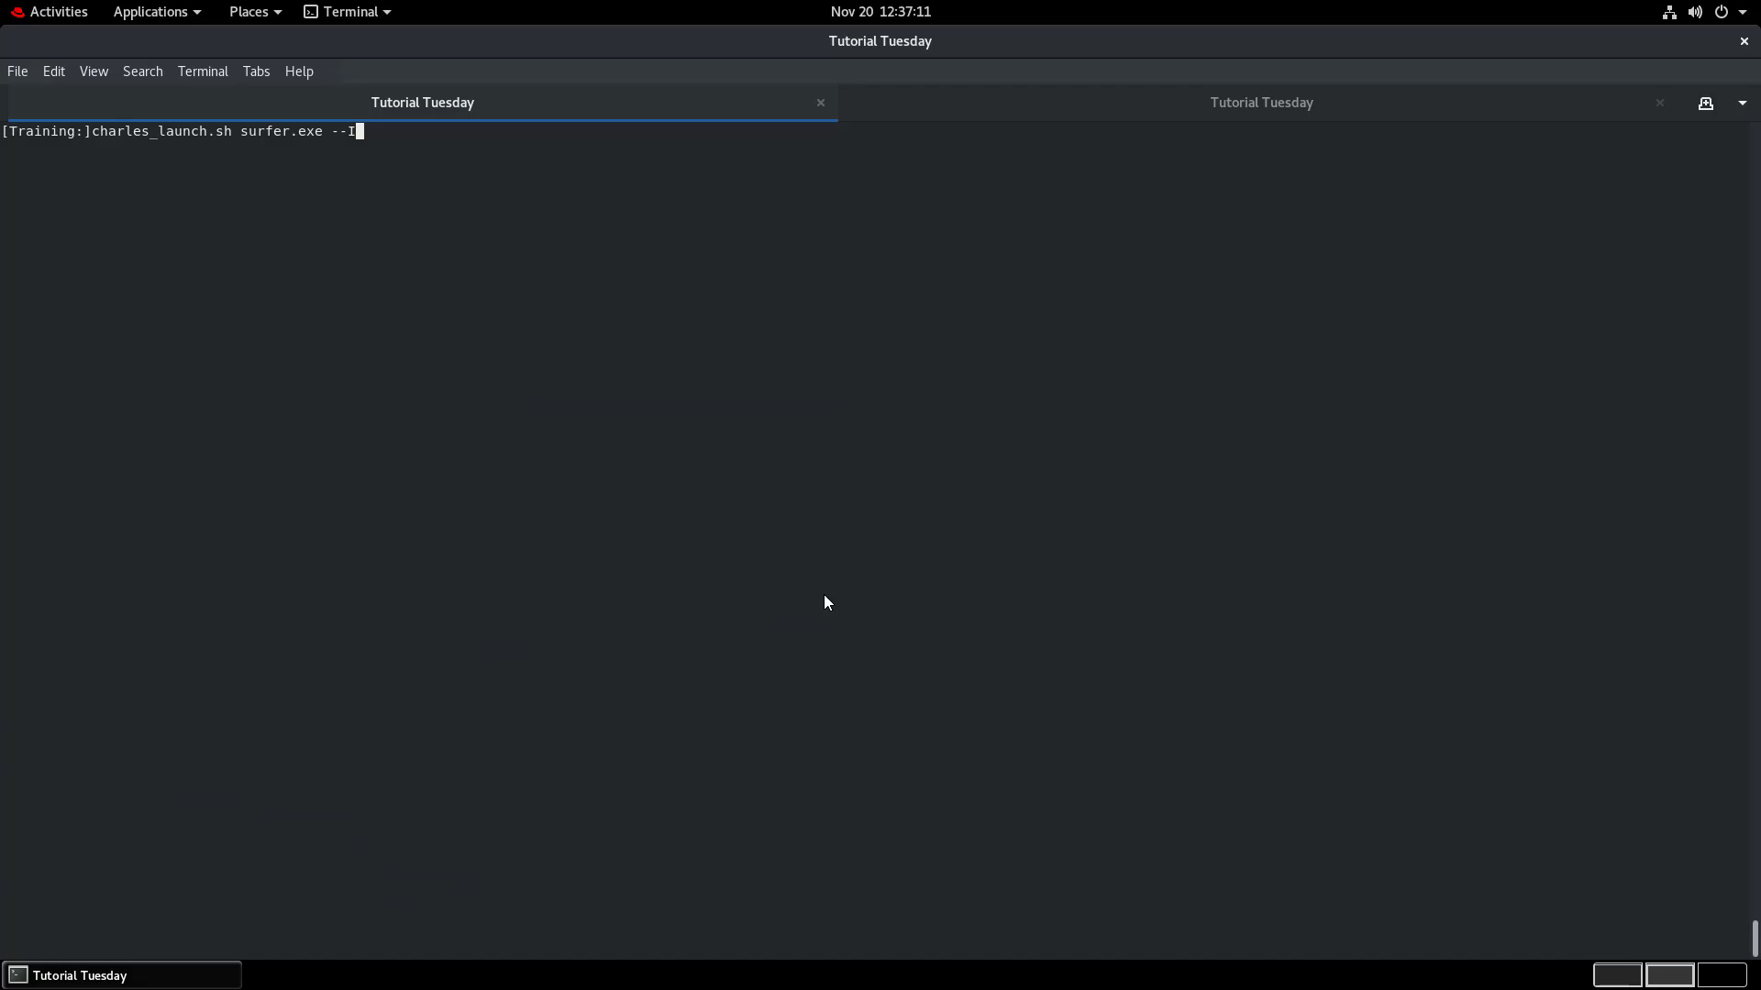
pyautogui.press('Return')
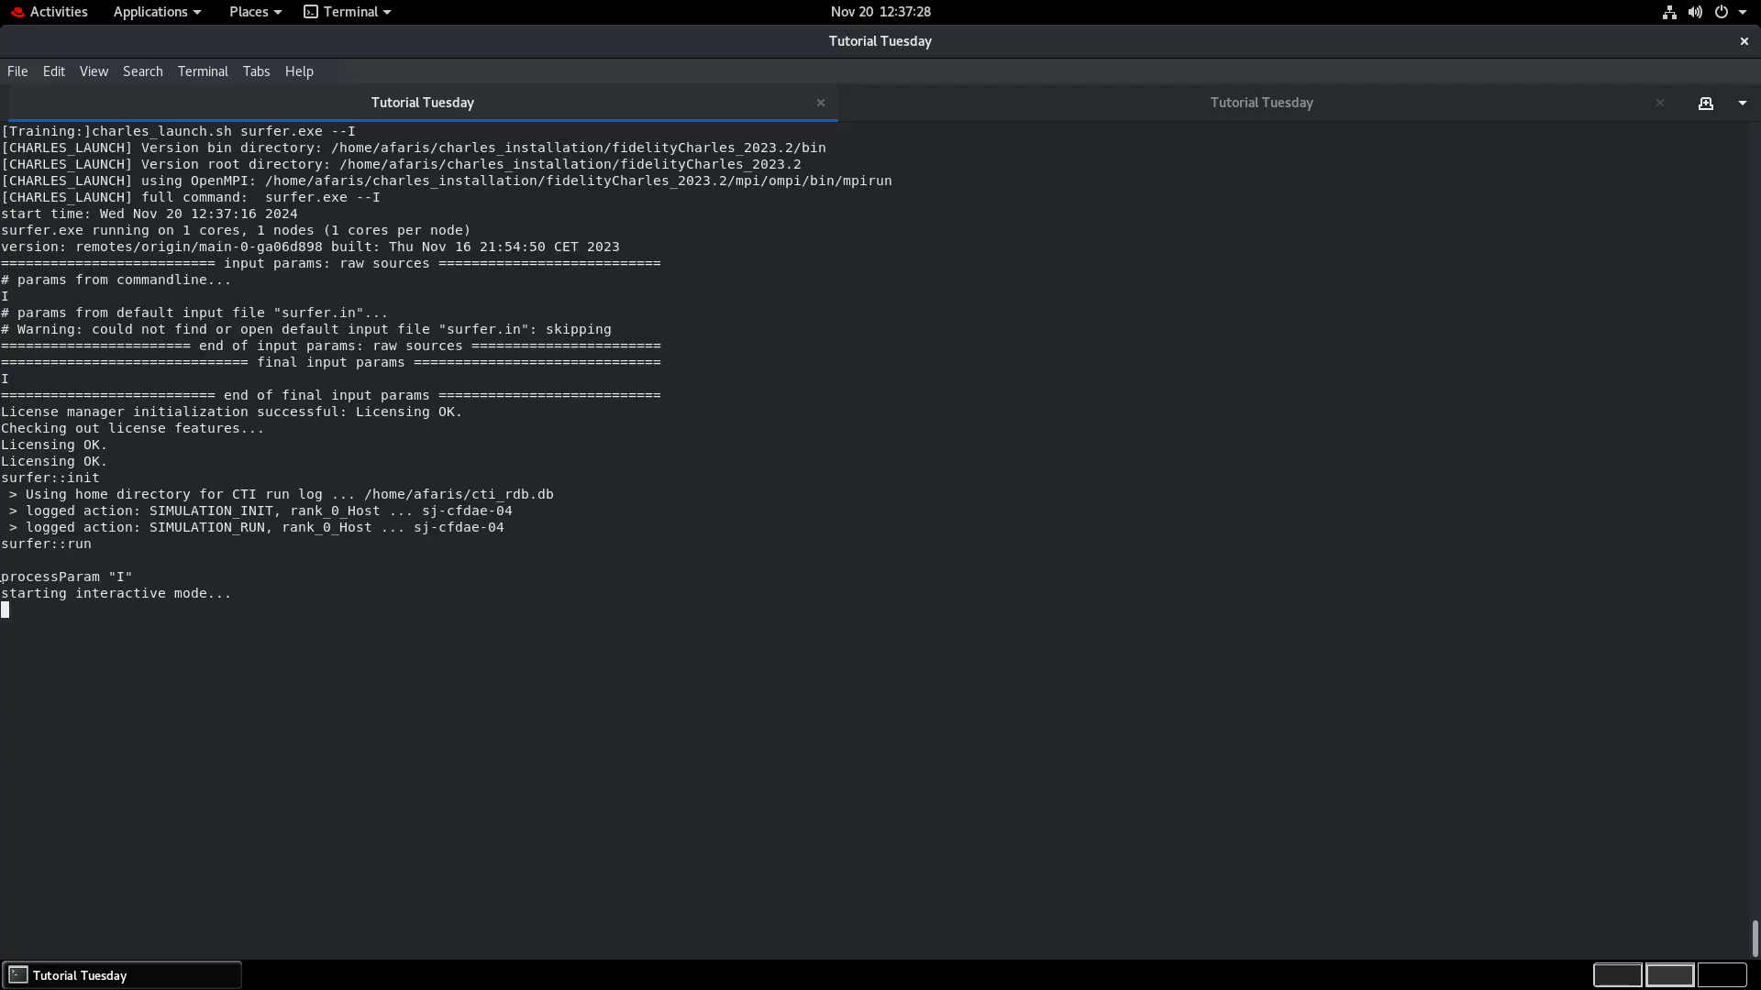
pyautogui.moveTo(246, 598); pyautogui.dragTo(37, 580)
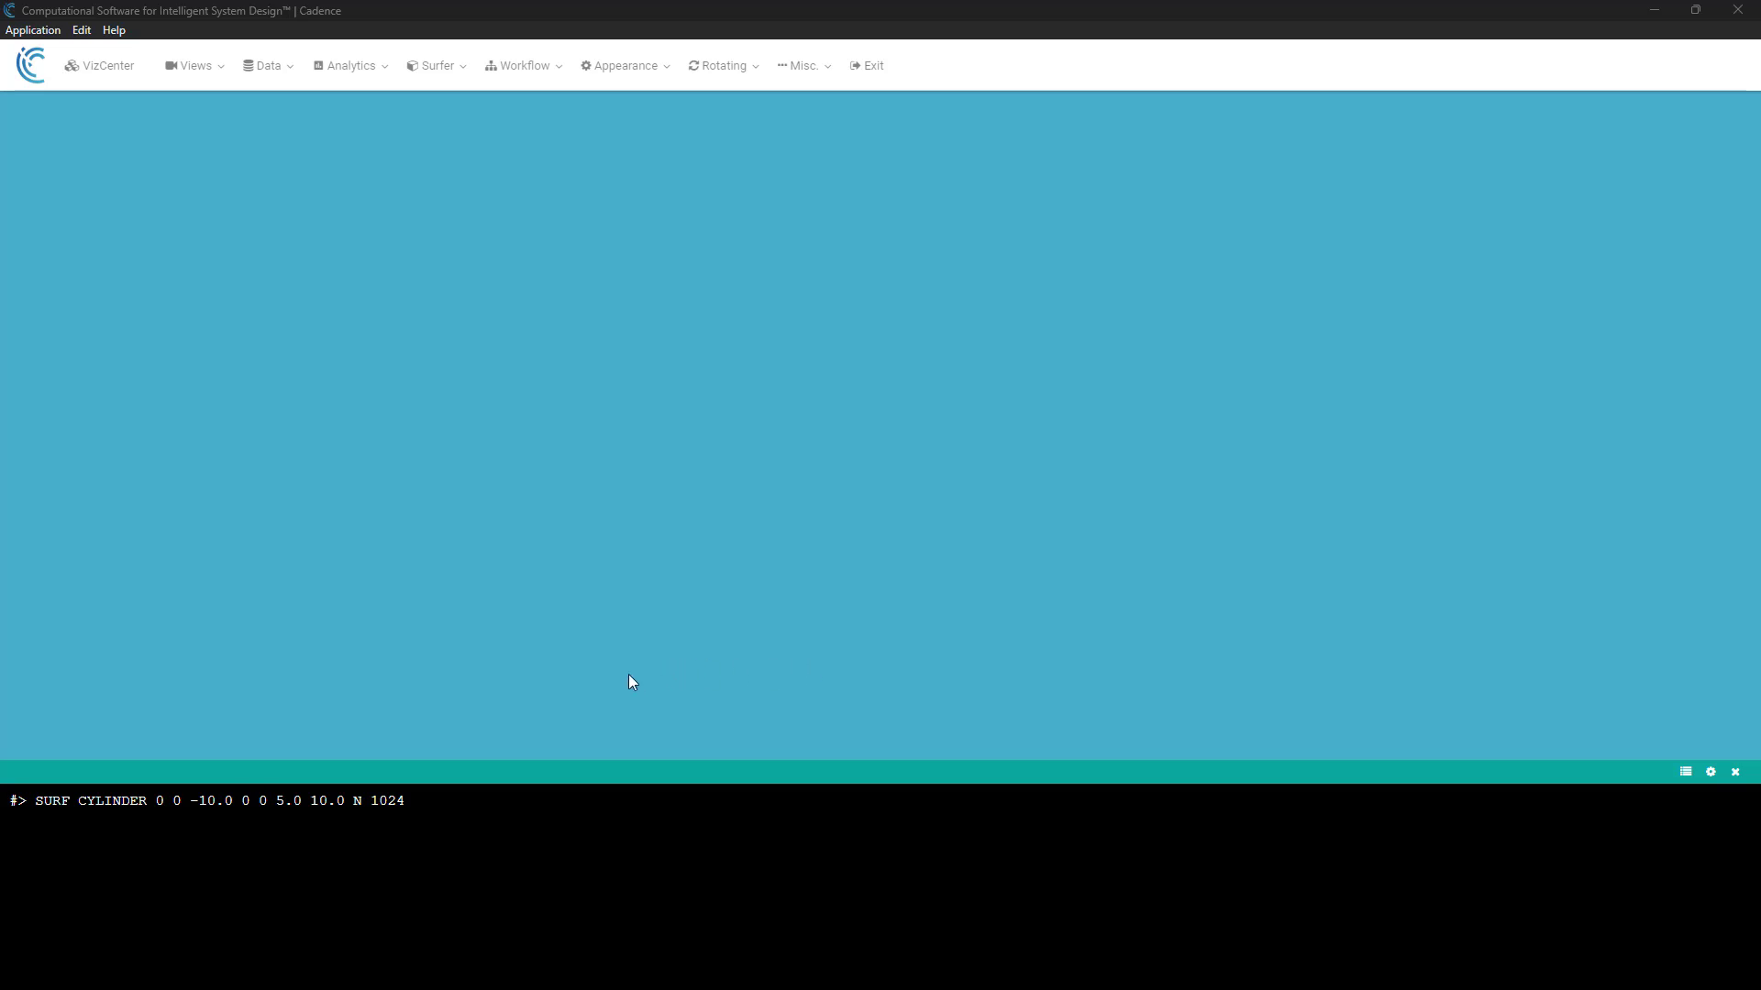
# Back in the Cadence viewer, create a cylinder from (0, 0, -10.0) to (0, 0, 5.0) with radius 10.0 and N 1024.
pyautogui.click(431, 814)
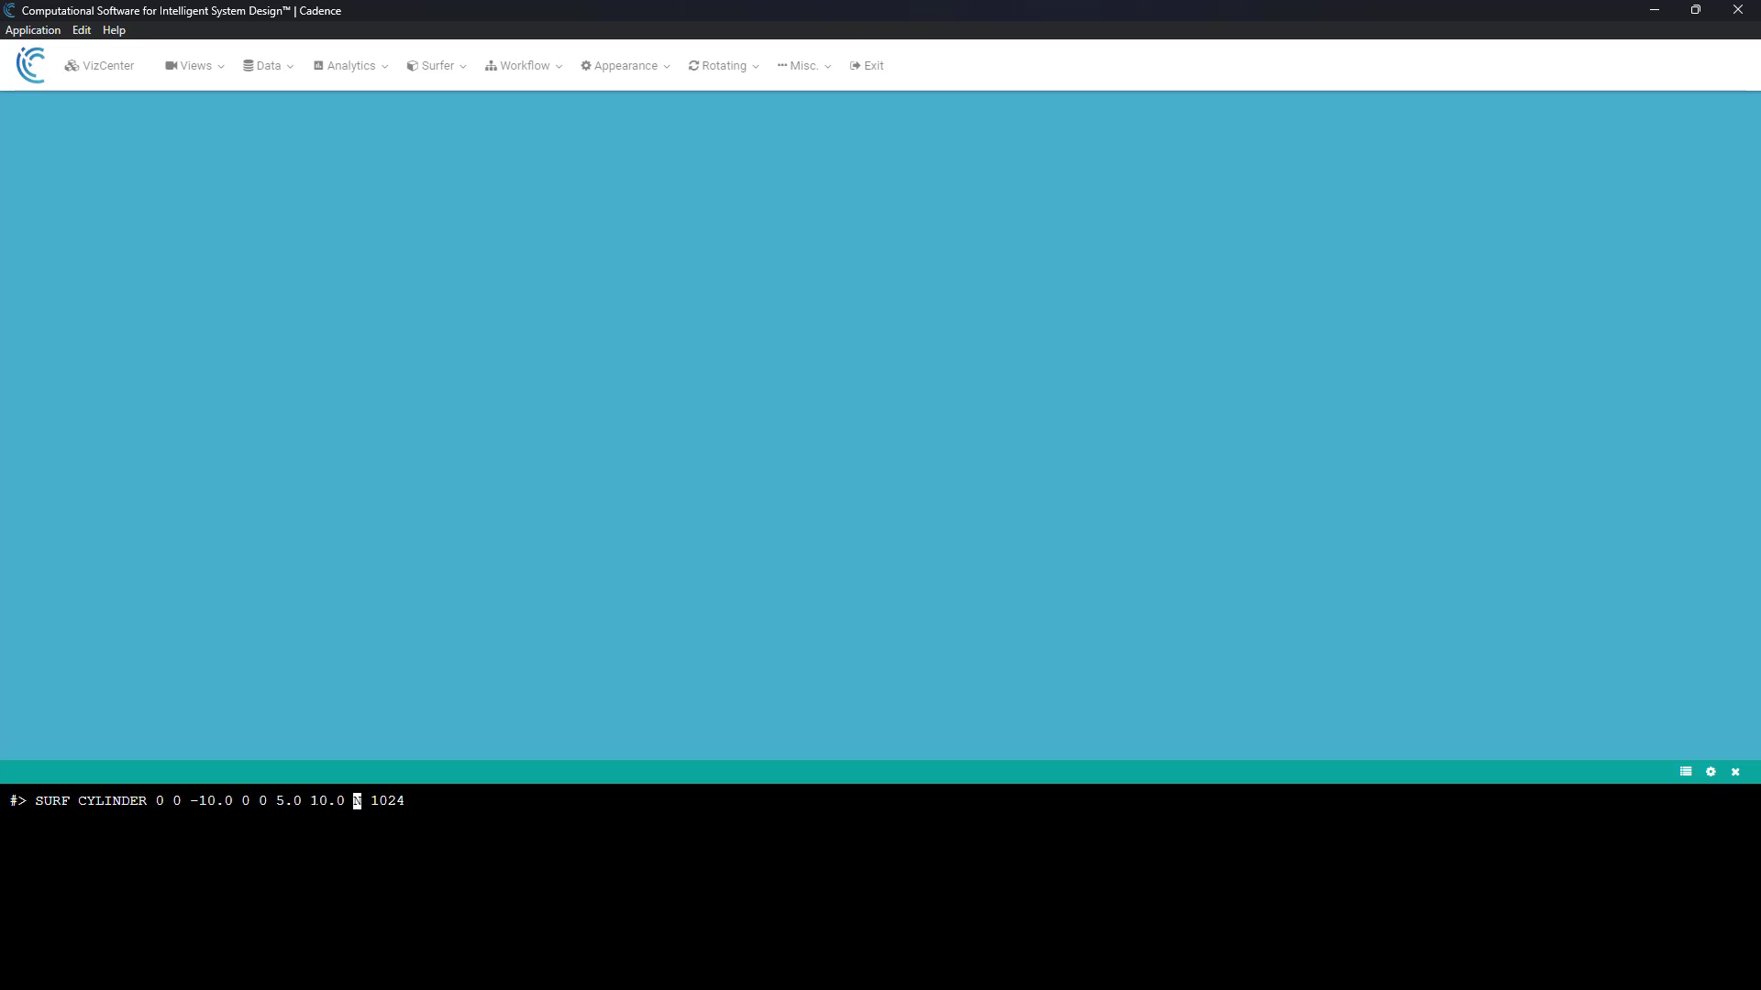
pyautogui.press('Return')
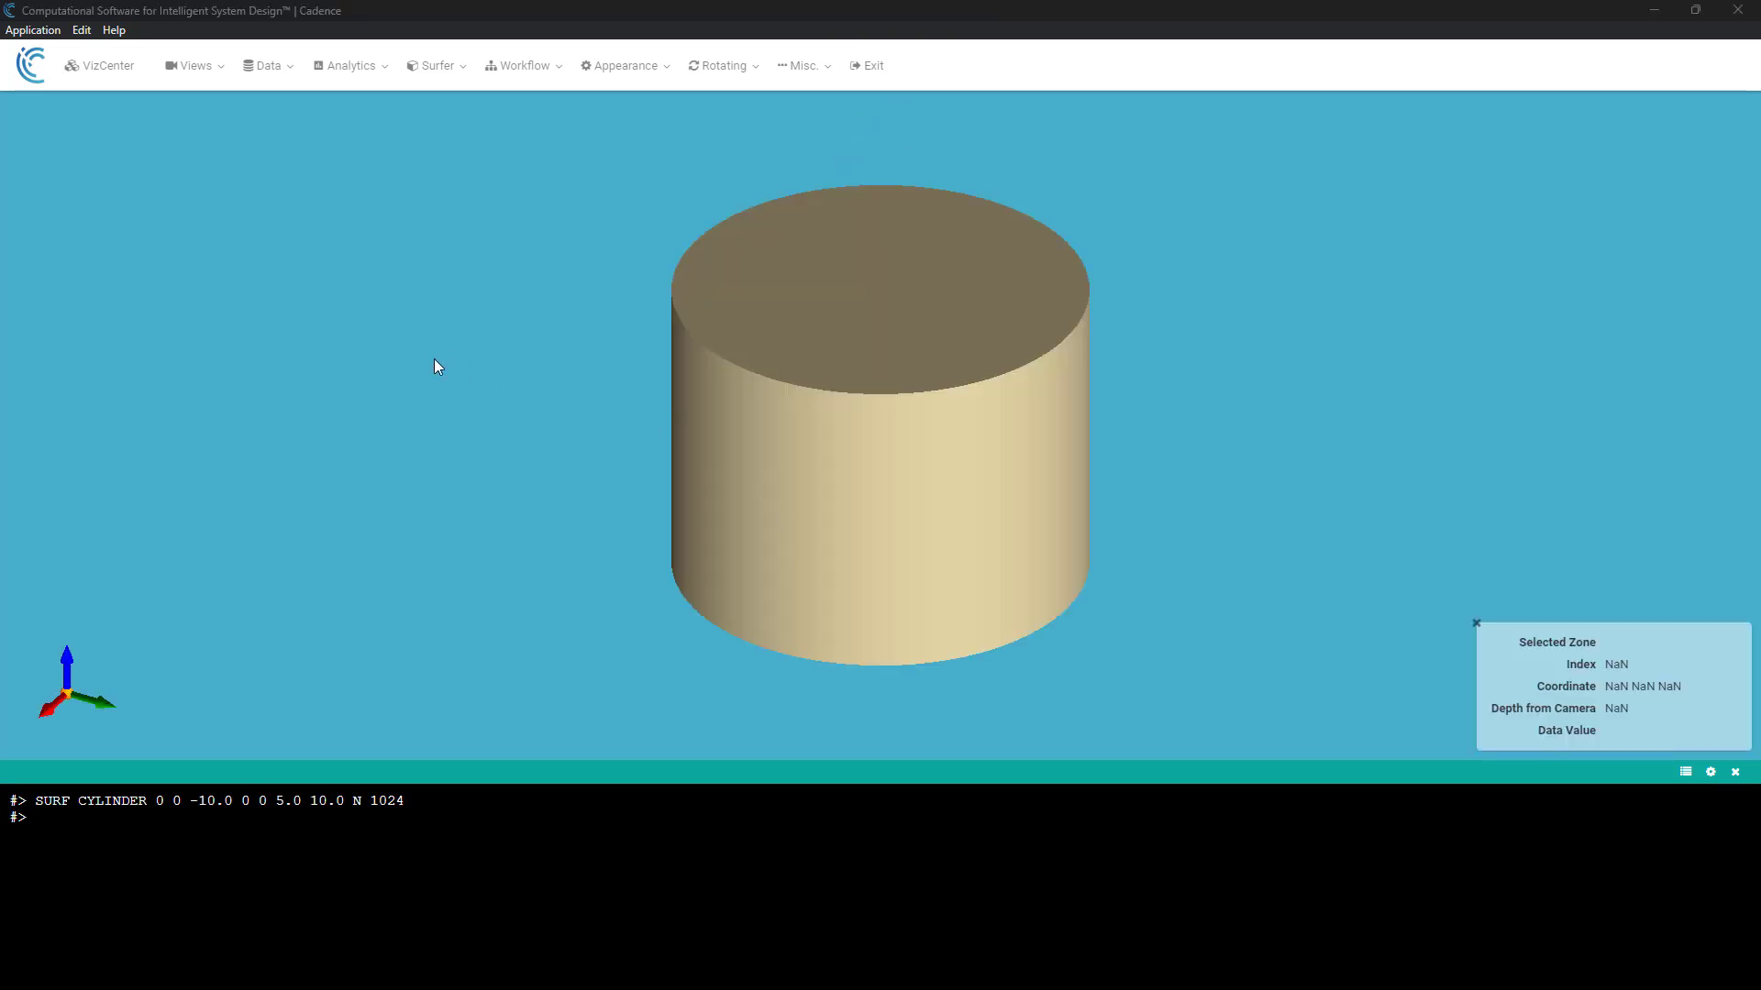
pyautogui.moveTo(433, 360); pyautogui.dragTo(657, 371)
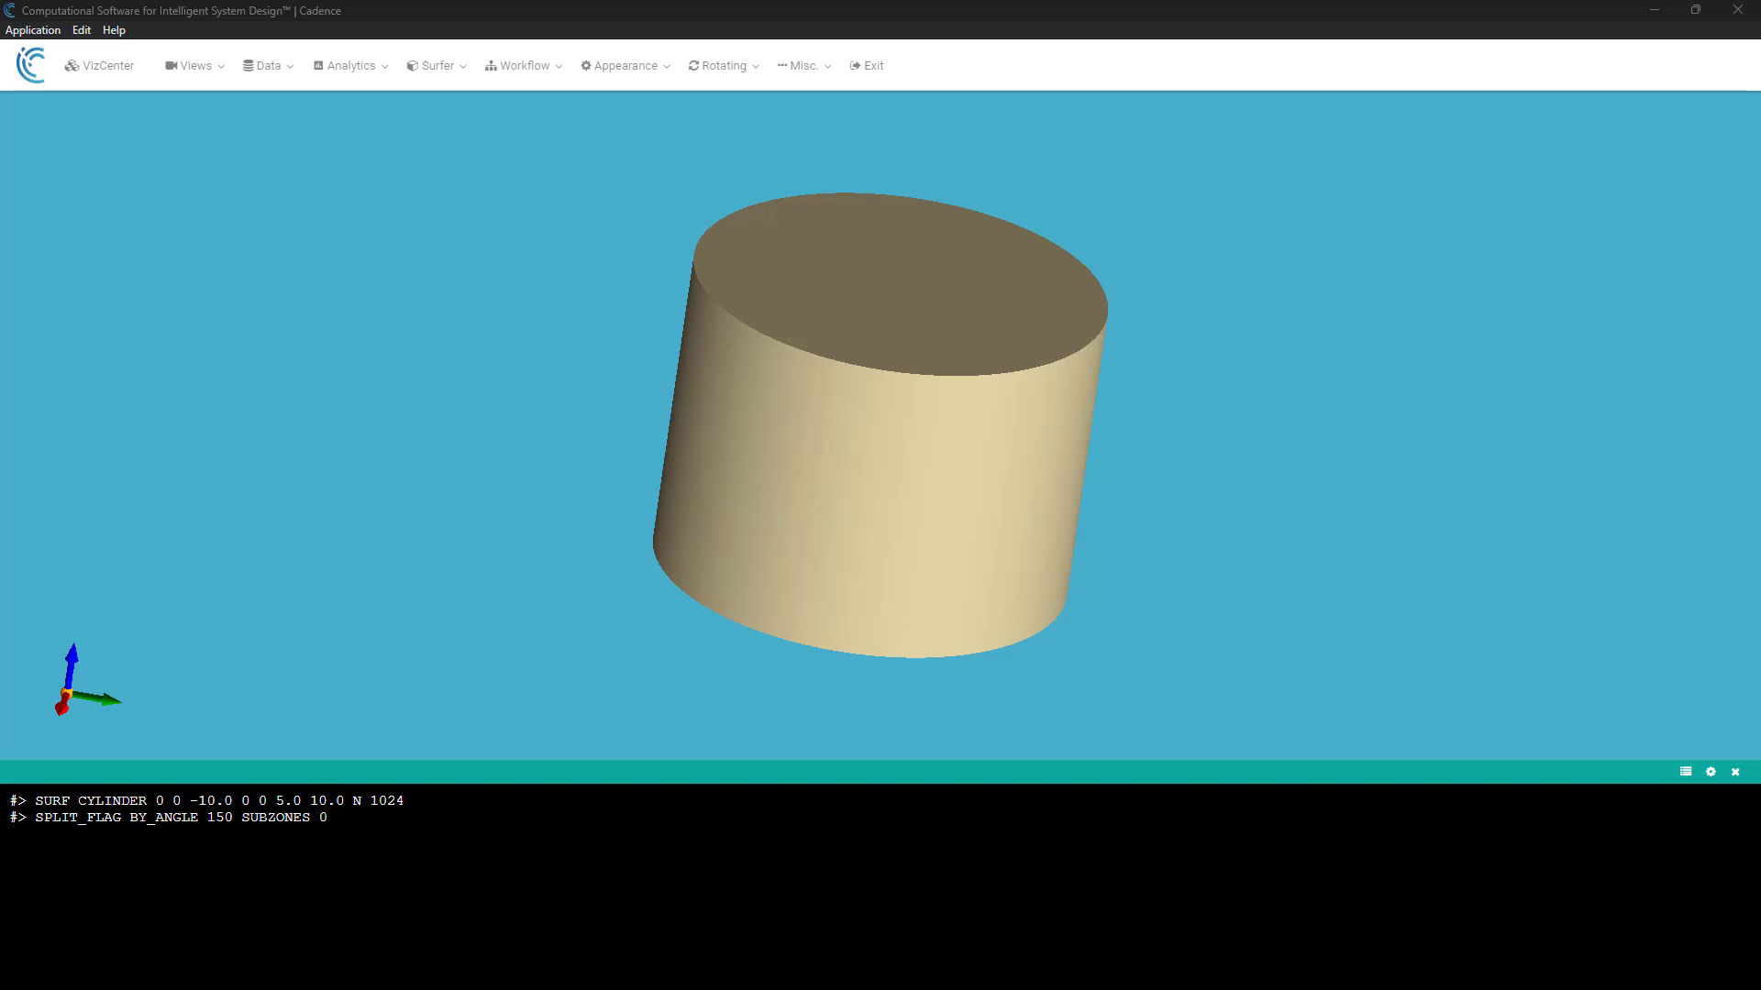
# Show the cylinder's zone in the scene list and split subzone 0 by an angle of 150.
pyautogui.click(99, 65)
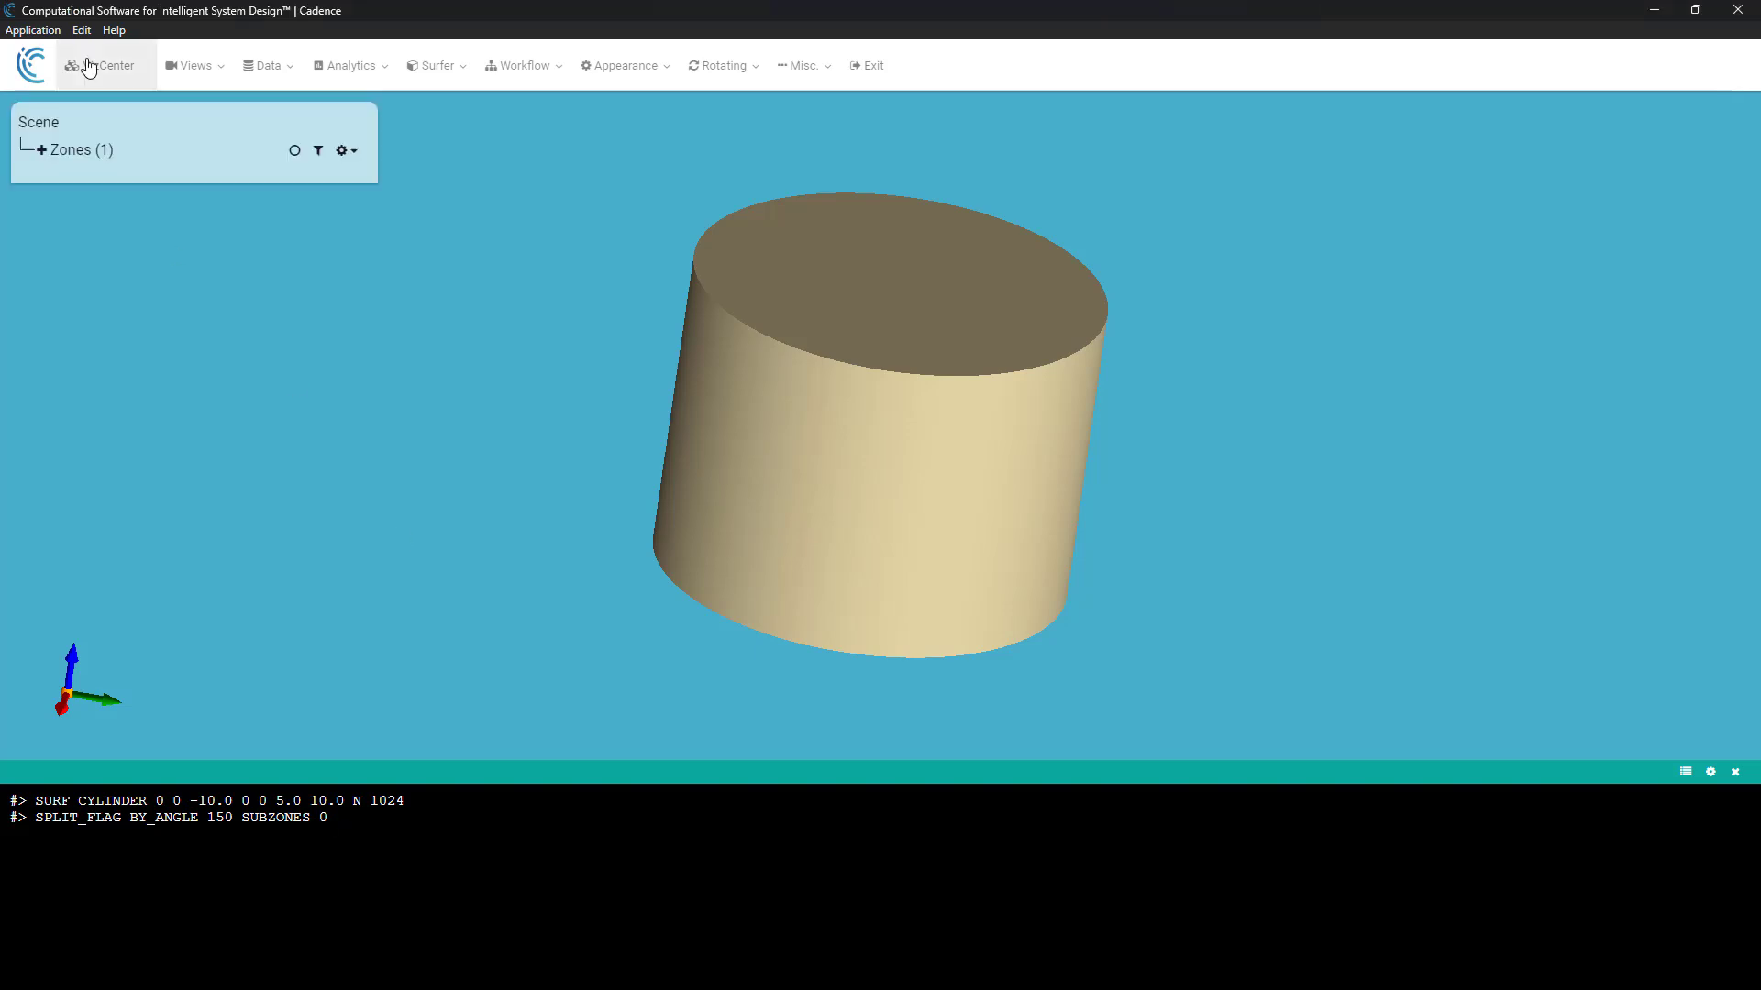
pyautogui.click(57, 150)
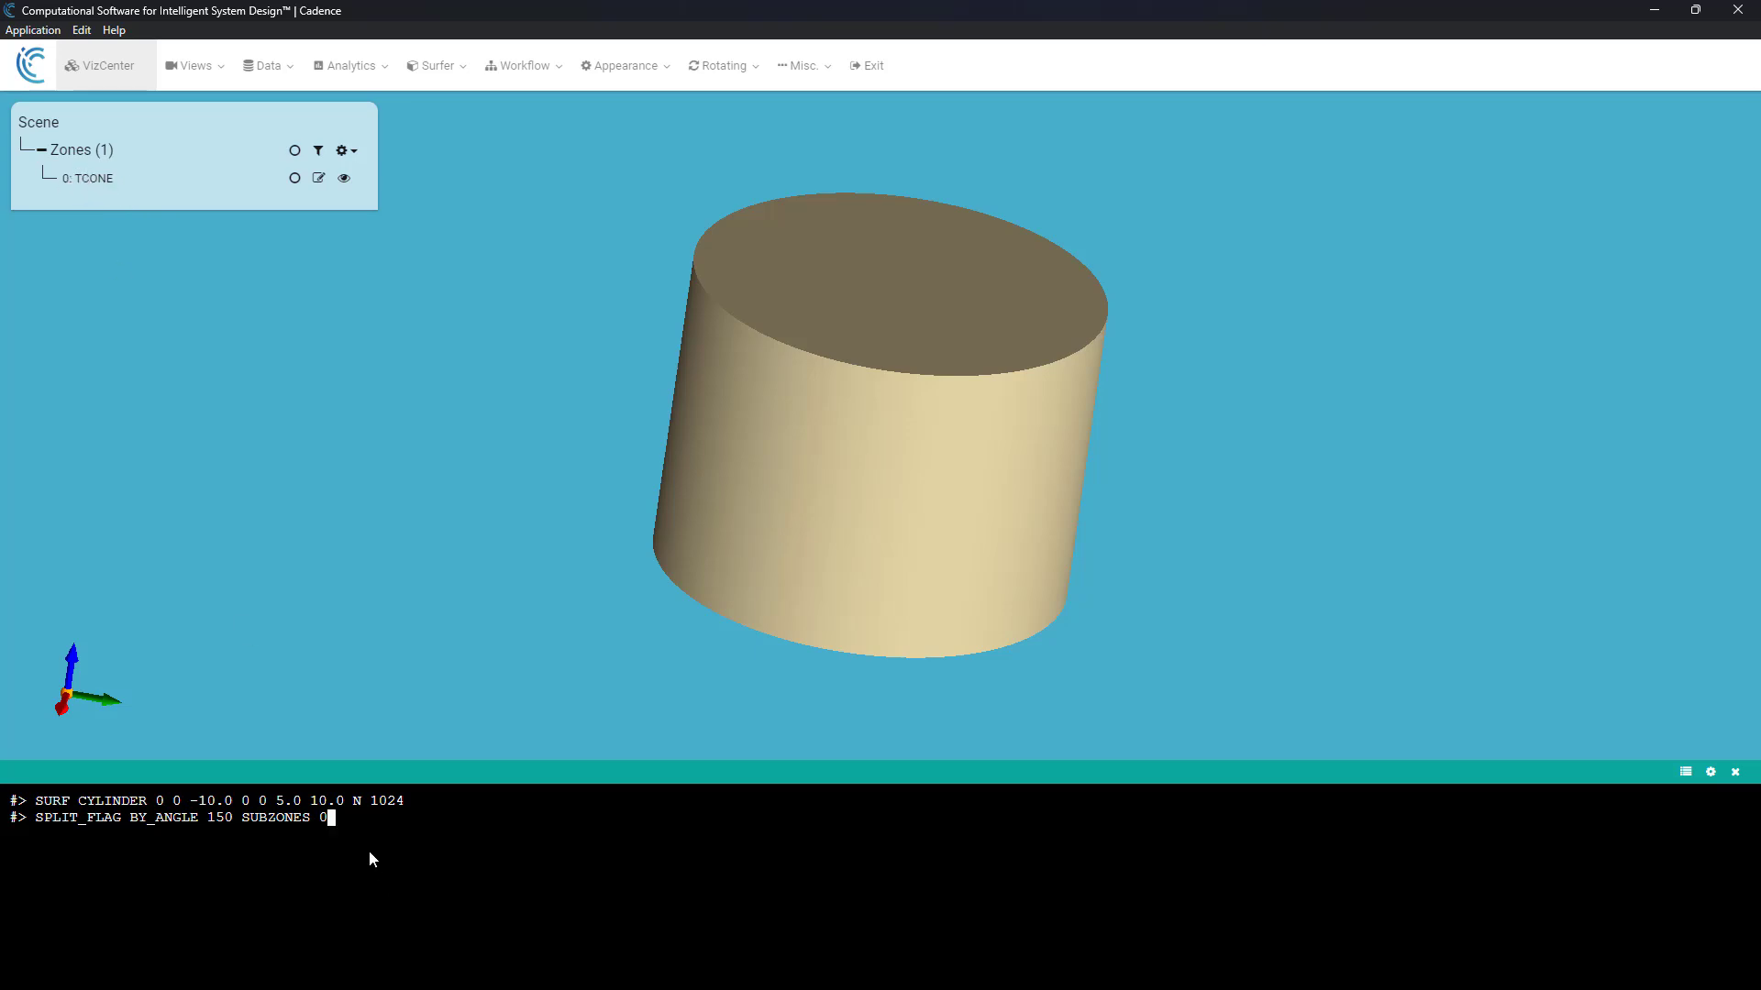
pyautogui.press('Return')
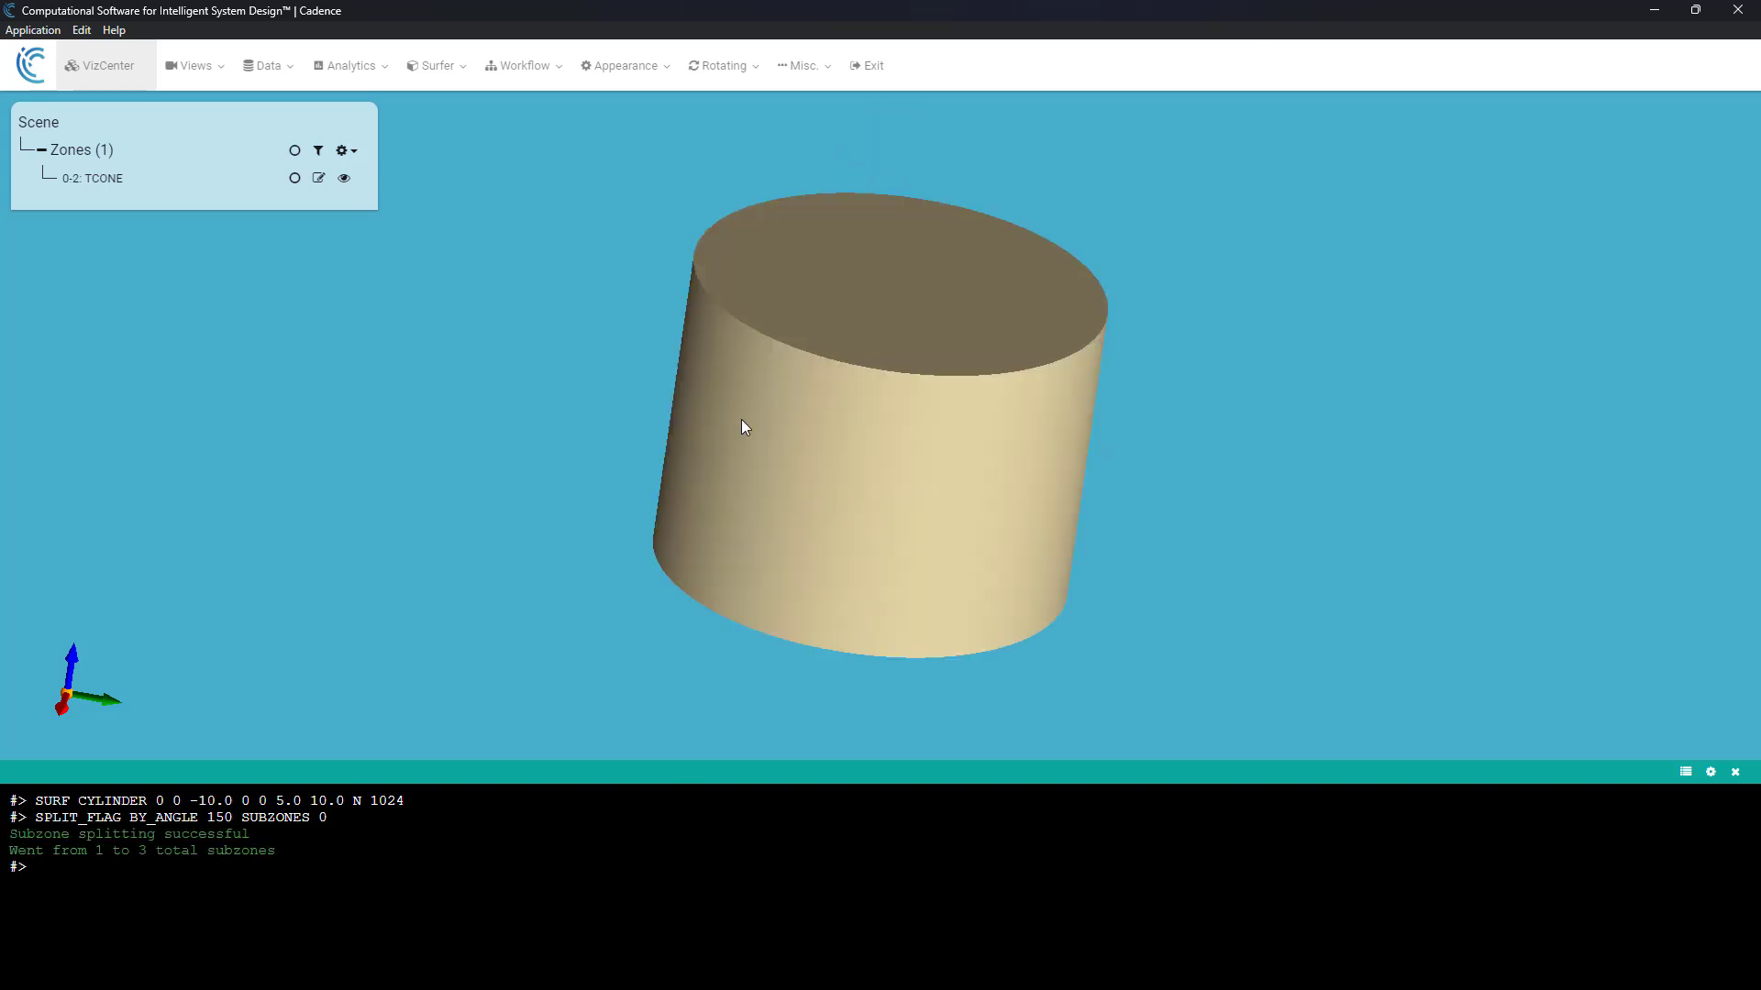
# Examine the split cylinder by selecting its side and upper face and viewing it from below.
pyautogui.click(719, 387)
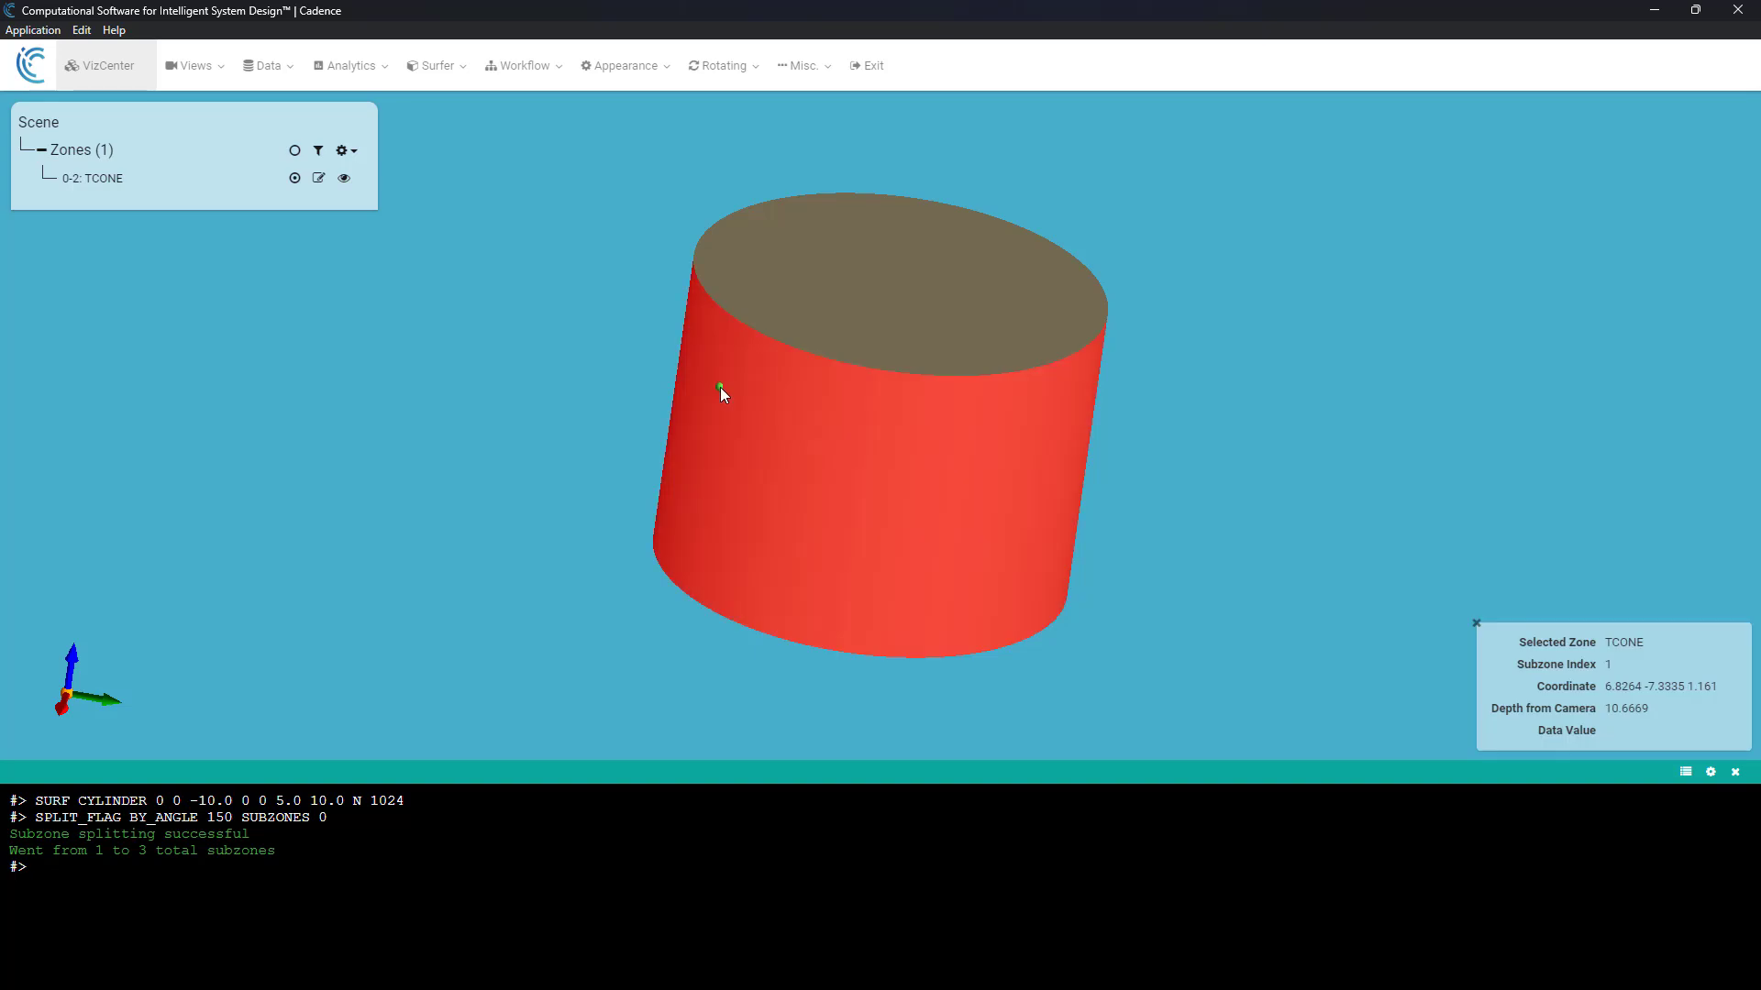
pyautogui.click(842, 279)
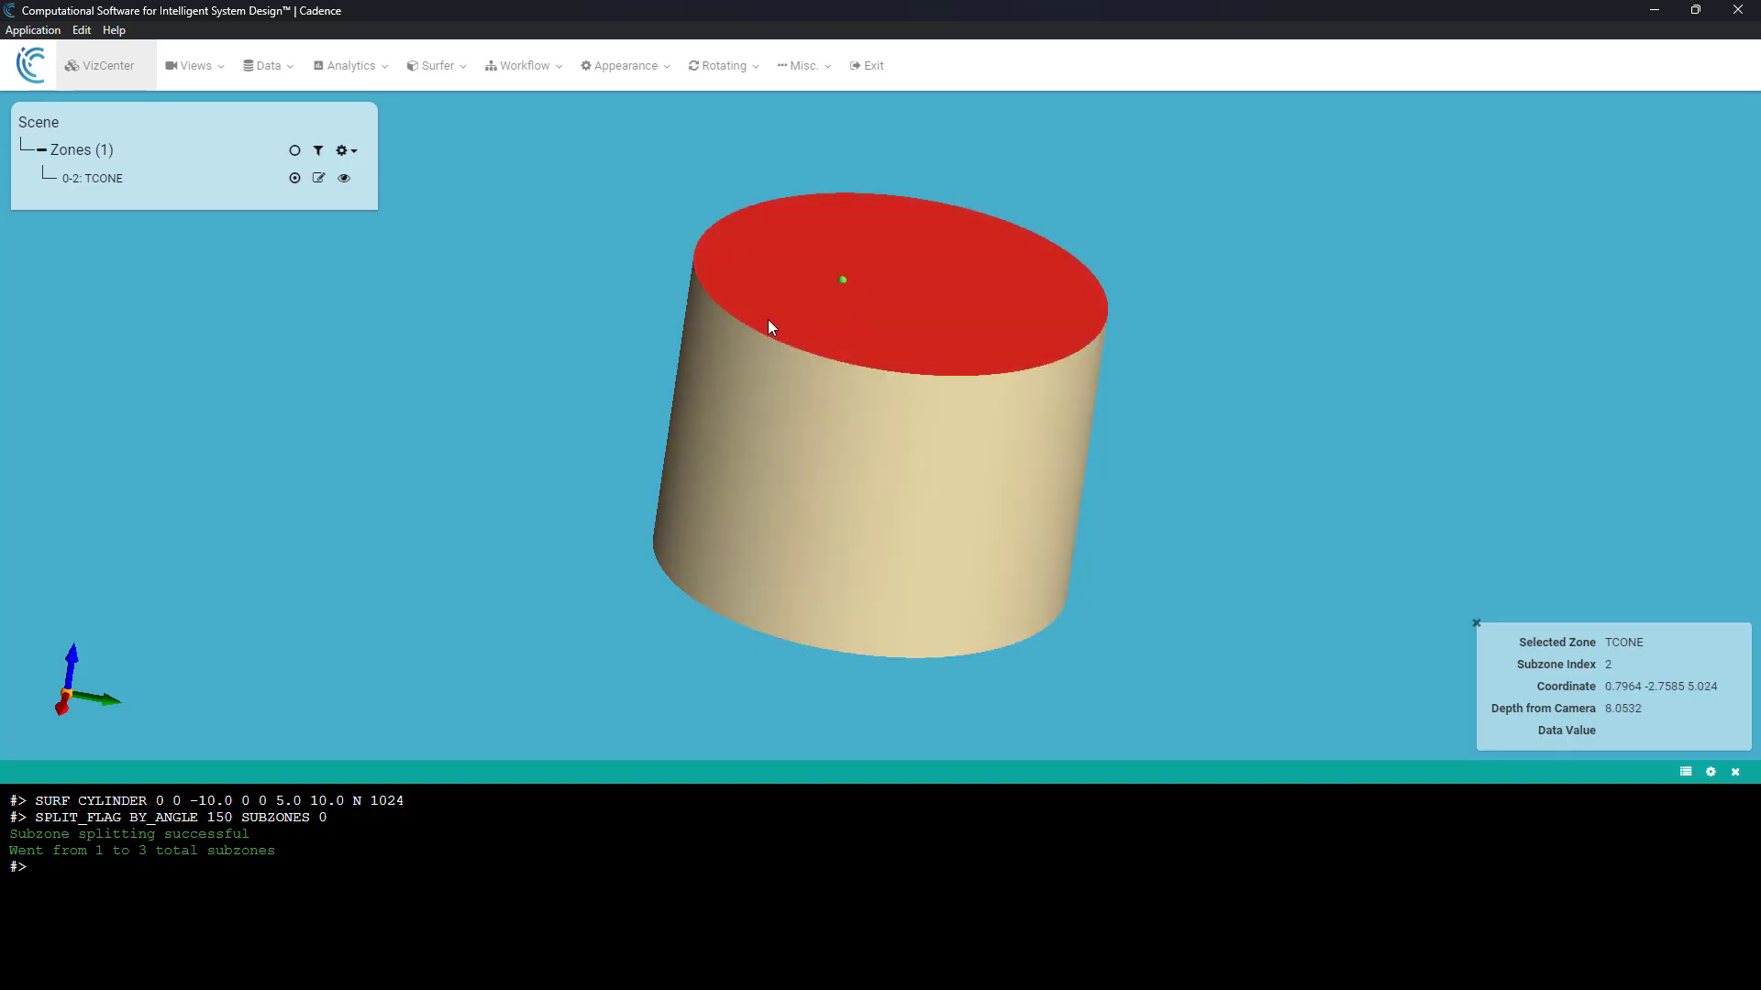
pyautogui.moveTo(451, 465); pyautogui.dragTo(750, 339)
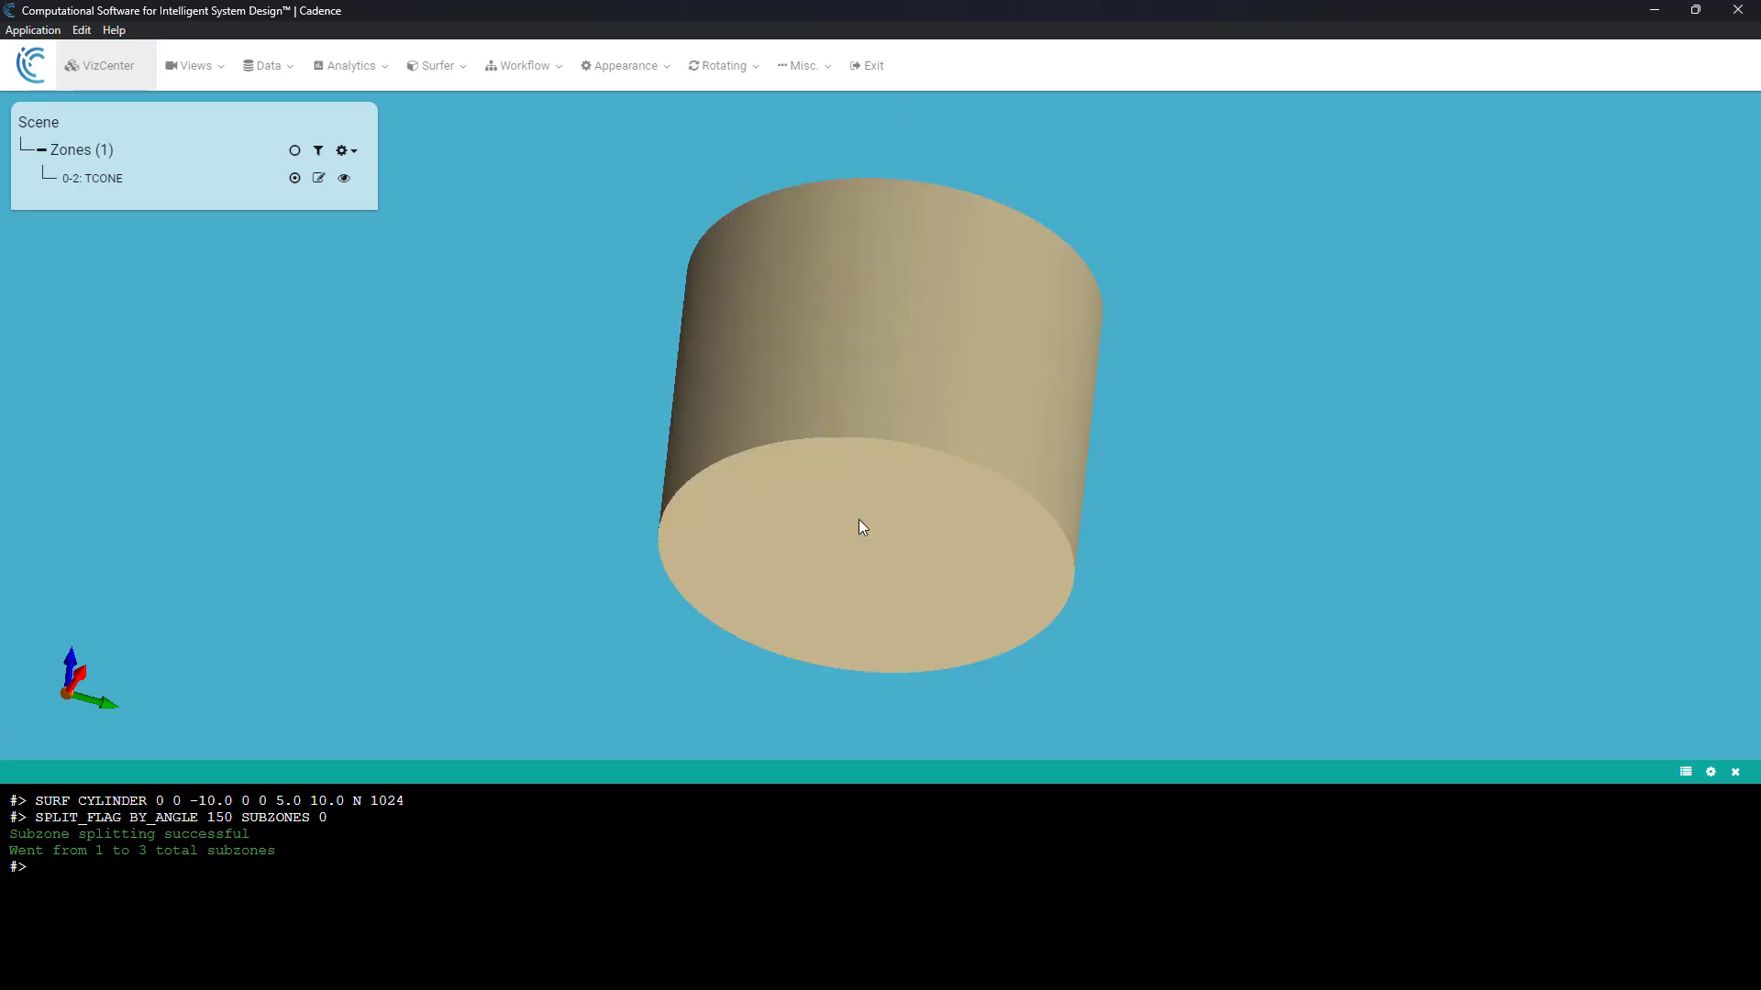
pyautogui.moveTo(859, 519); pyautogui.dragTo(890, 410)
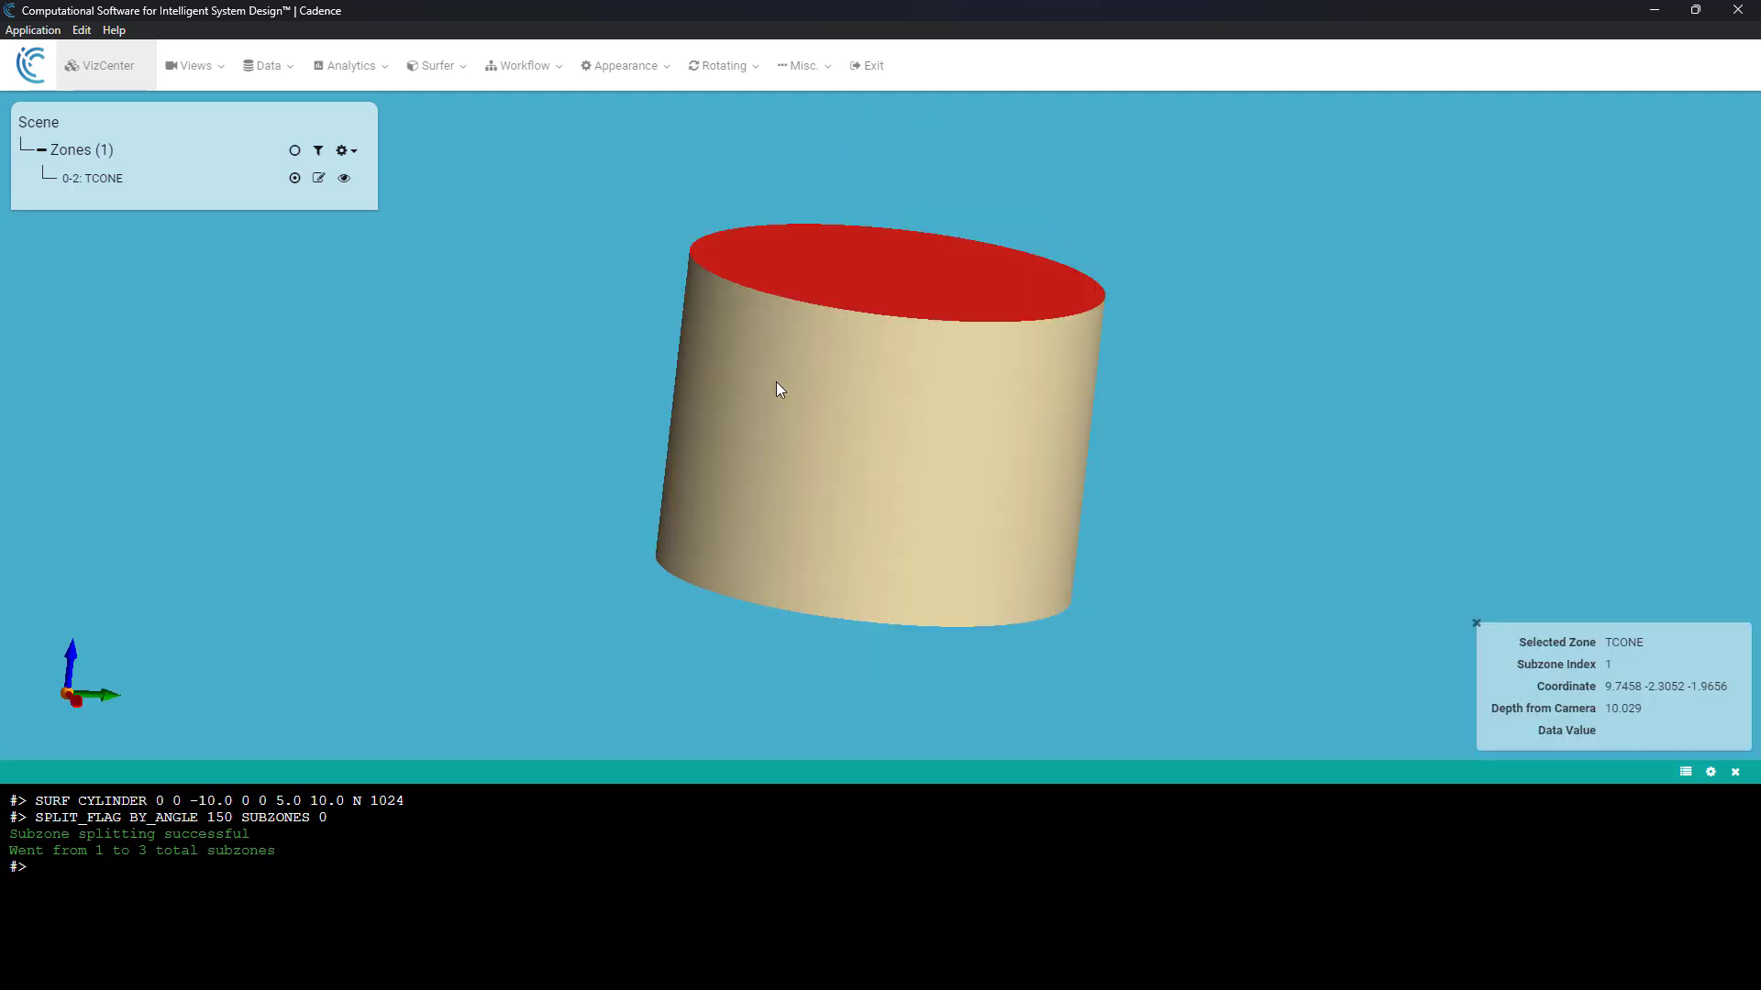
# Move the cylinder's upper end face into a new zone named z0.
pyautogui.click(785, 245)
pyautogui.rightClick(829, 260)
pyautogui.moveTo(894, 507)
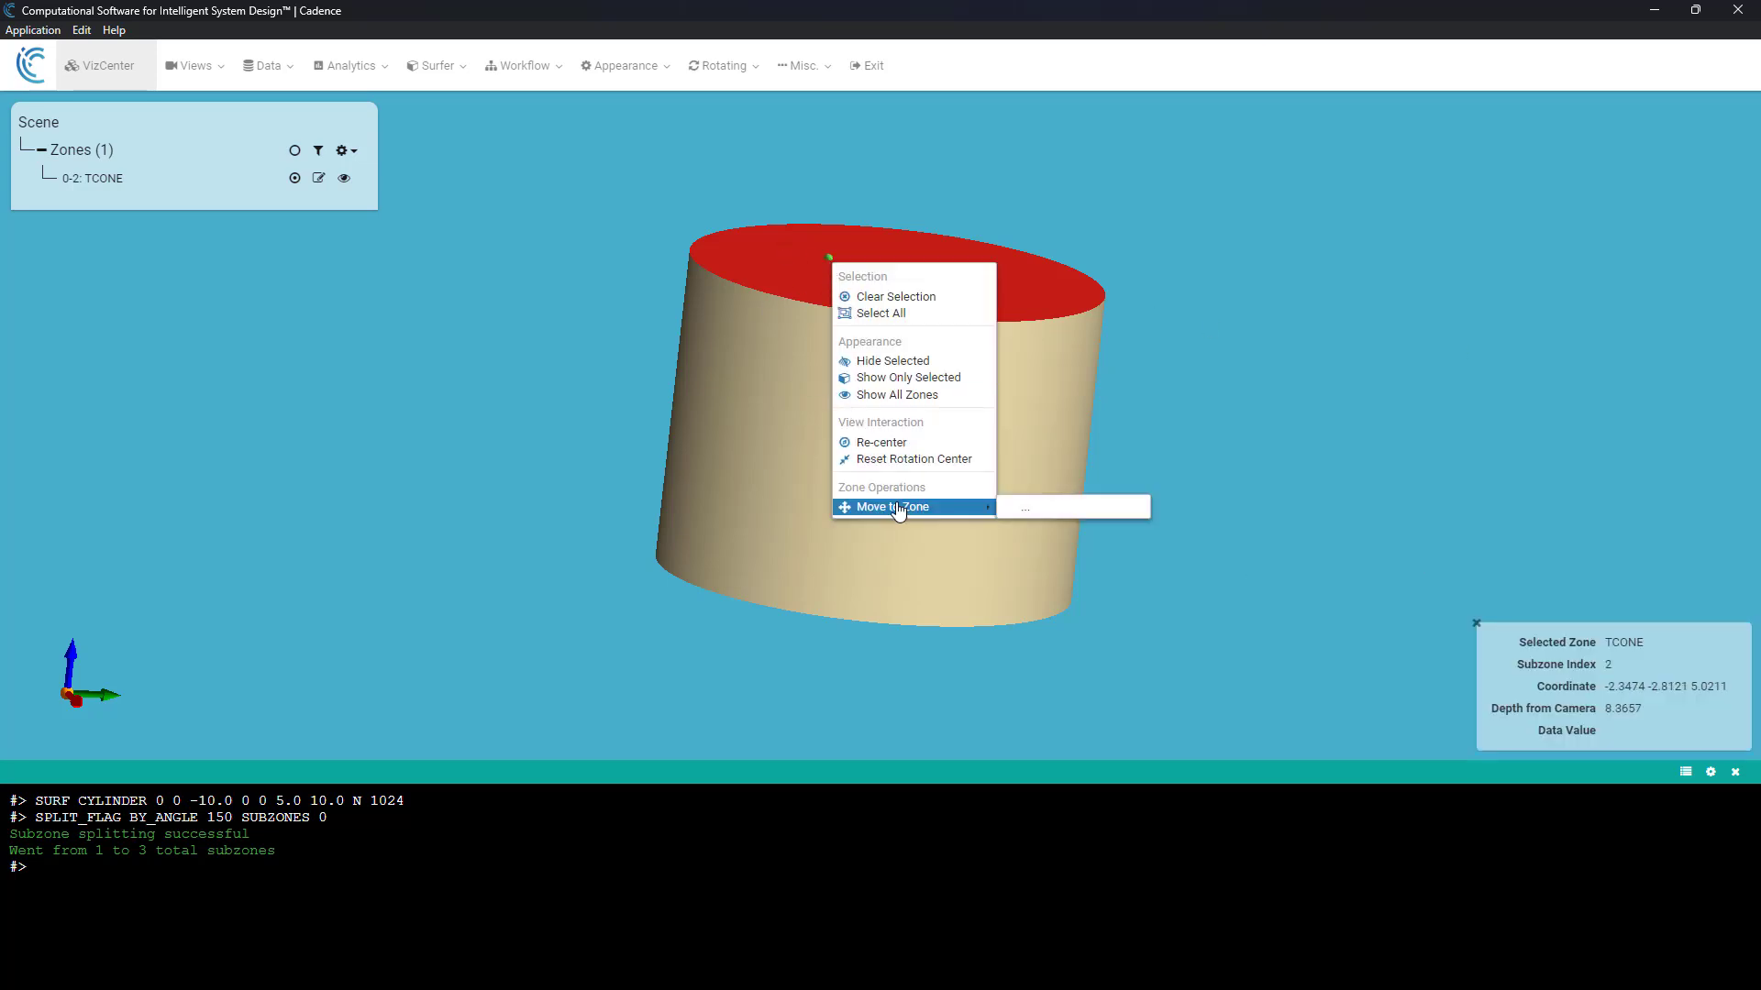
pyautogui.click(1018, 508)
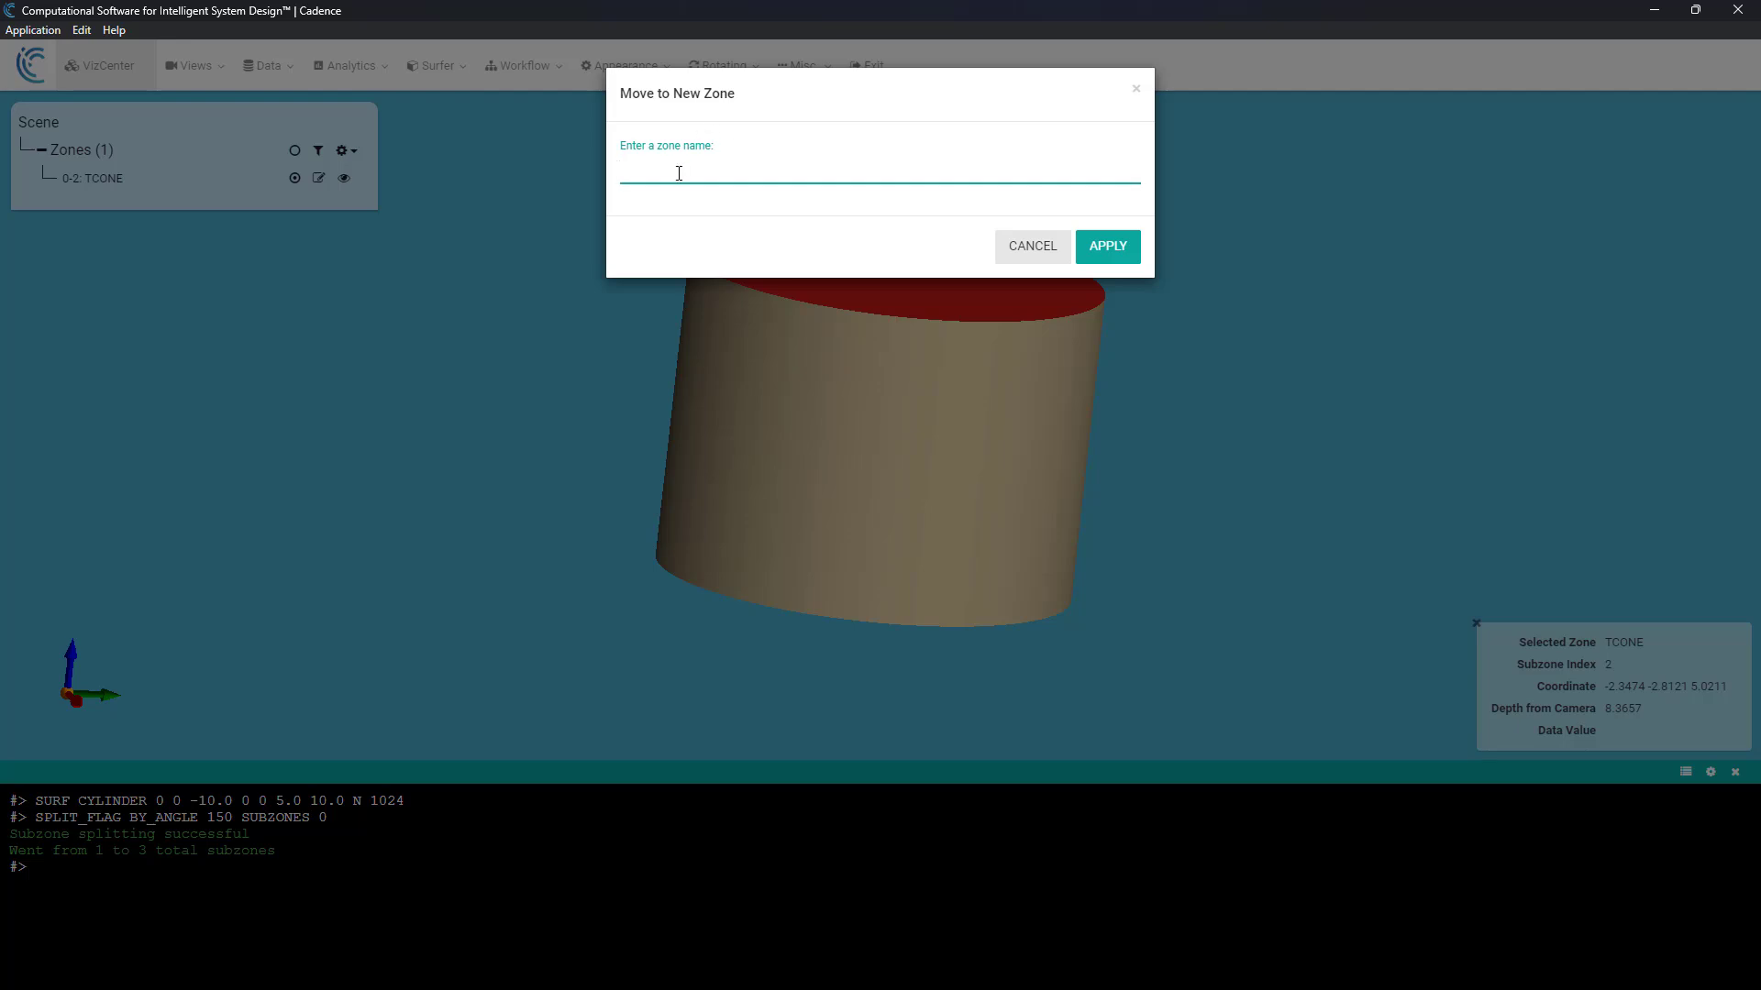
pyautogui.write('z0')
pyautogui.click(1120, 248)
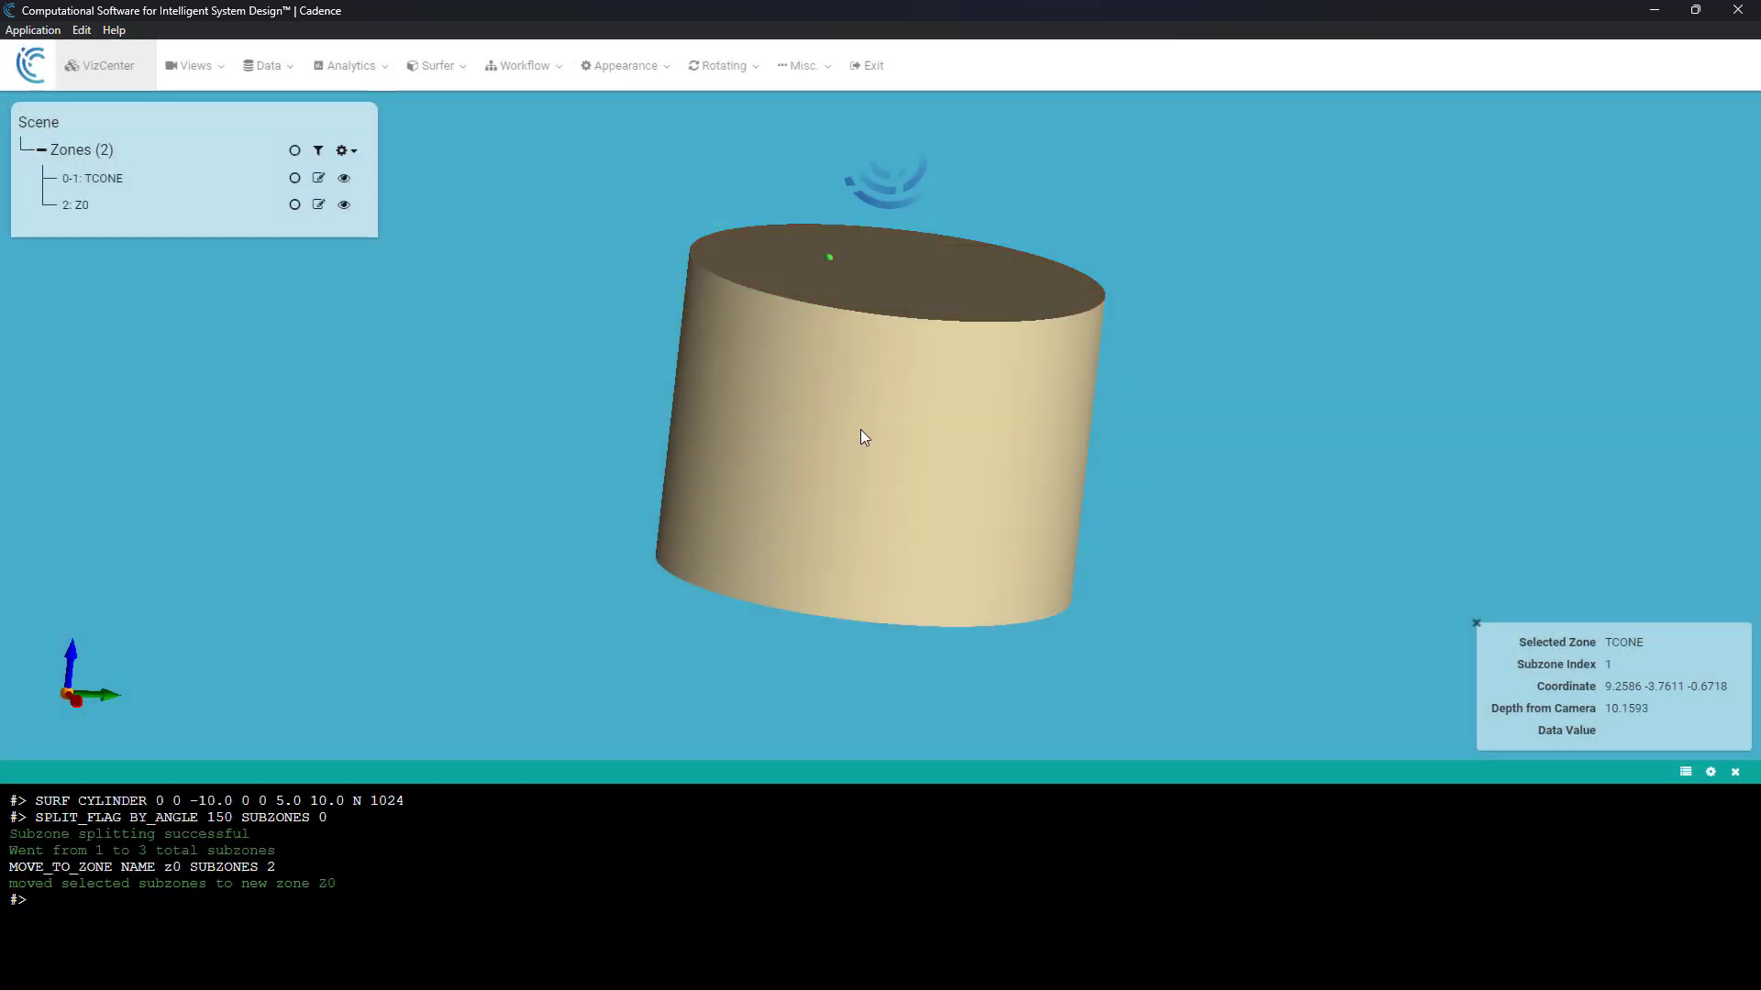
pyautogui.click(860, 429)
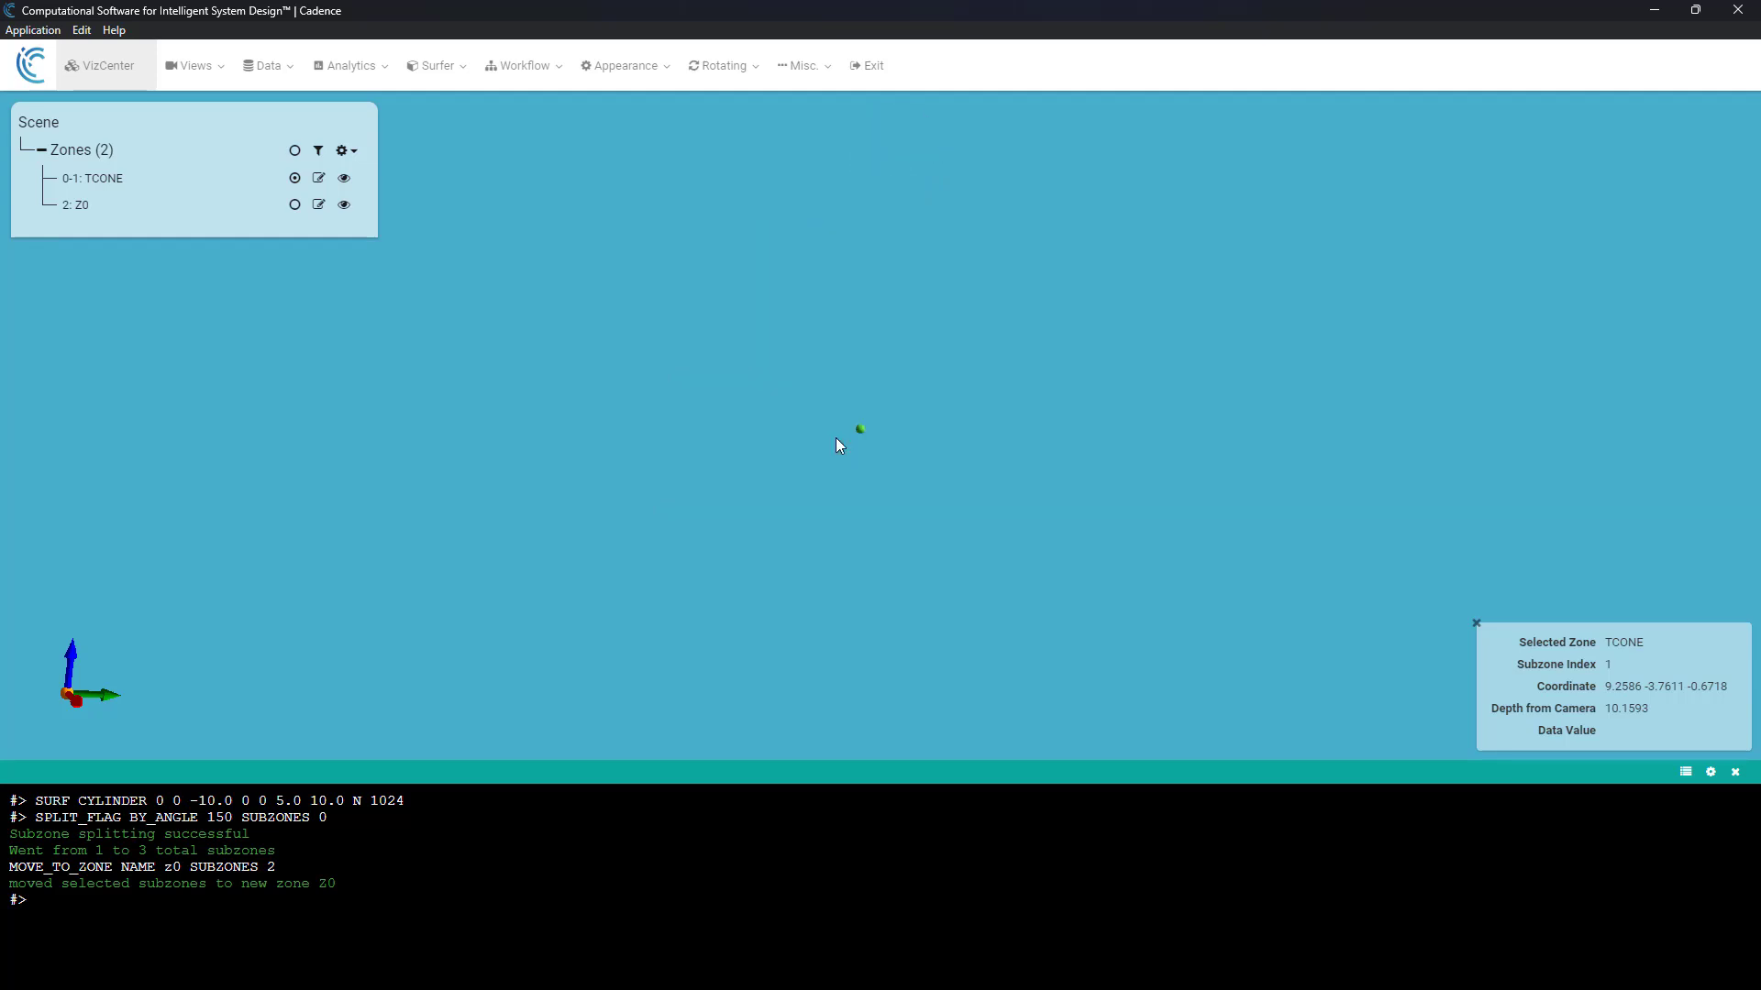
pyautogui.rightClick(834, 438)
pyautogui.click(835, 439)
pyautogui.click(844, 282)
pyautogui.rightClick(844, 282)
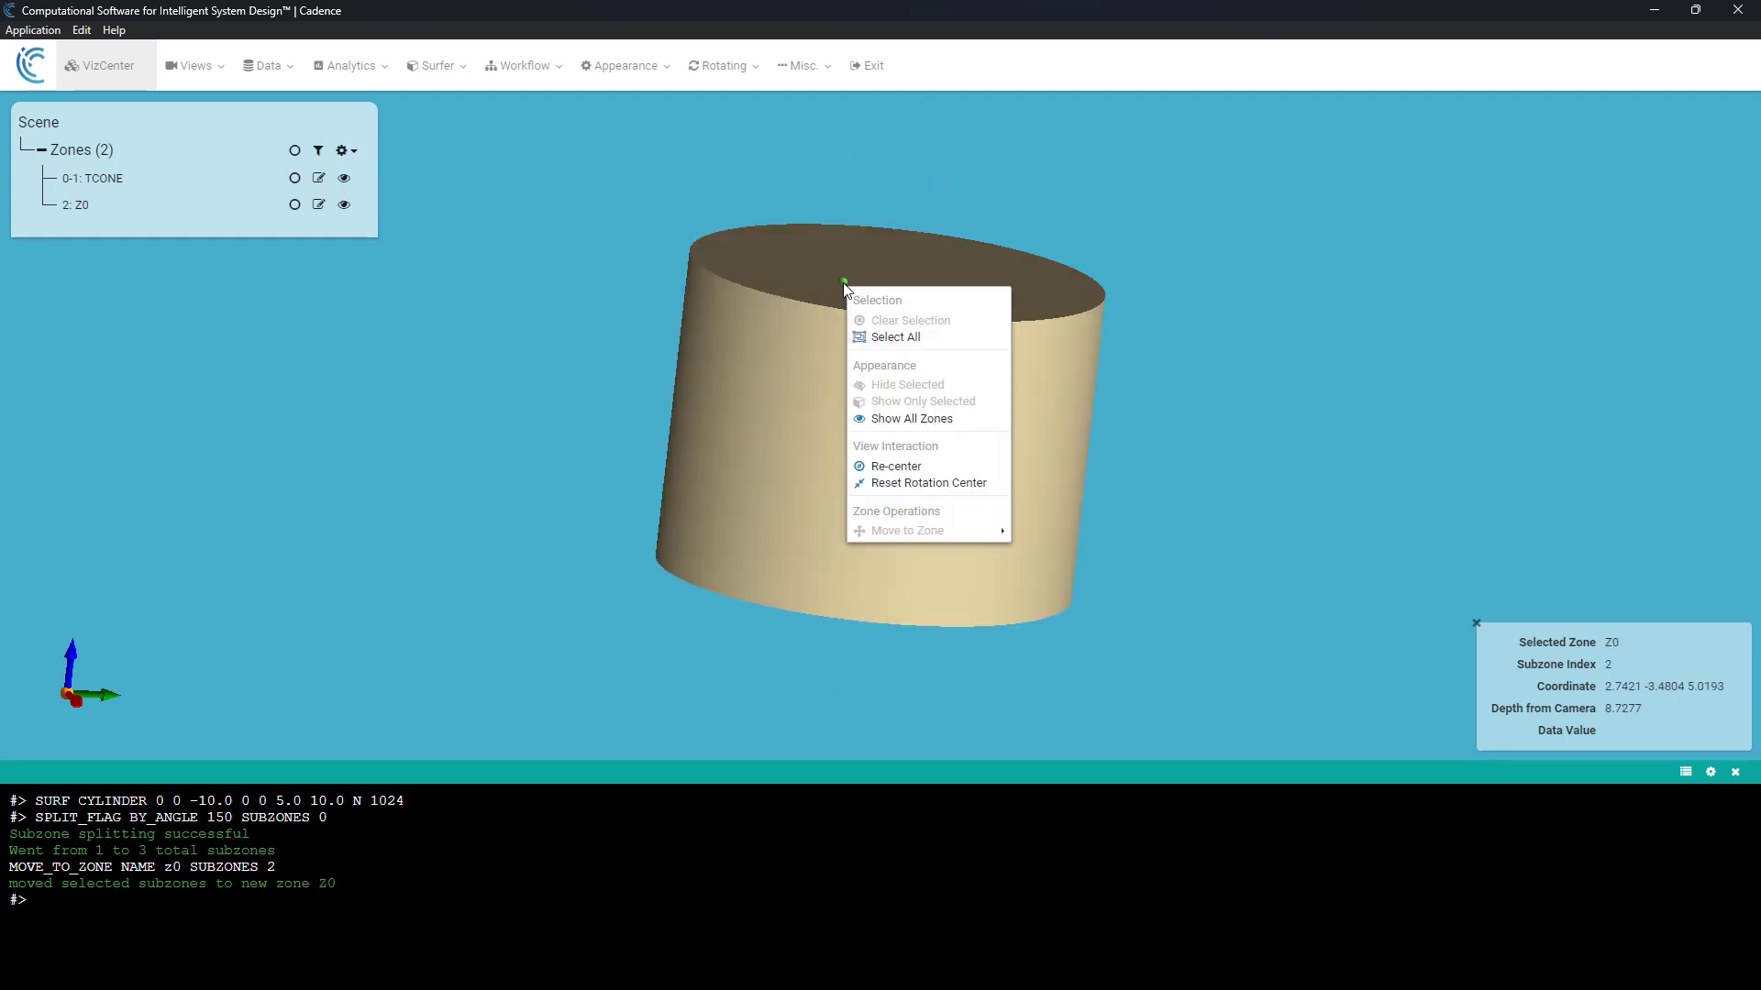
pyautogui.click(843, 282)
# Move the cylinder's side wall into a new zone named outer.
pyautogui.click(888, 419)
pyautogui.rightClick(888, 419)
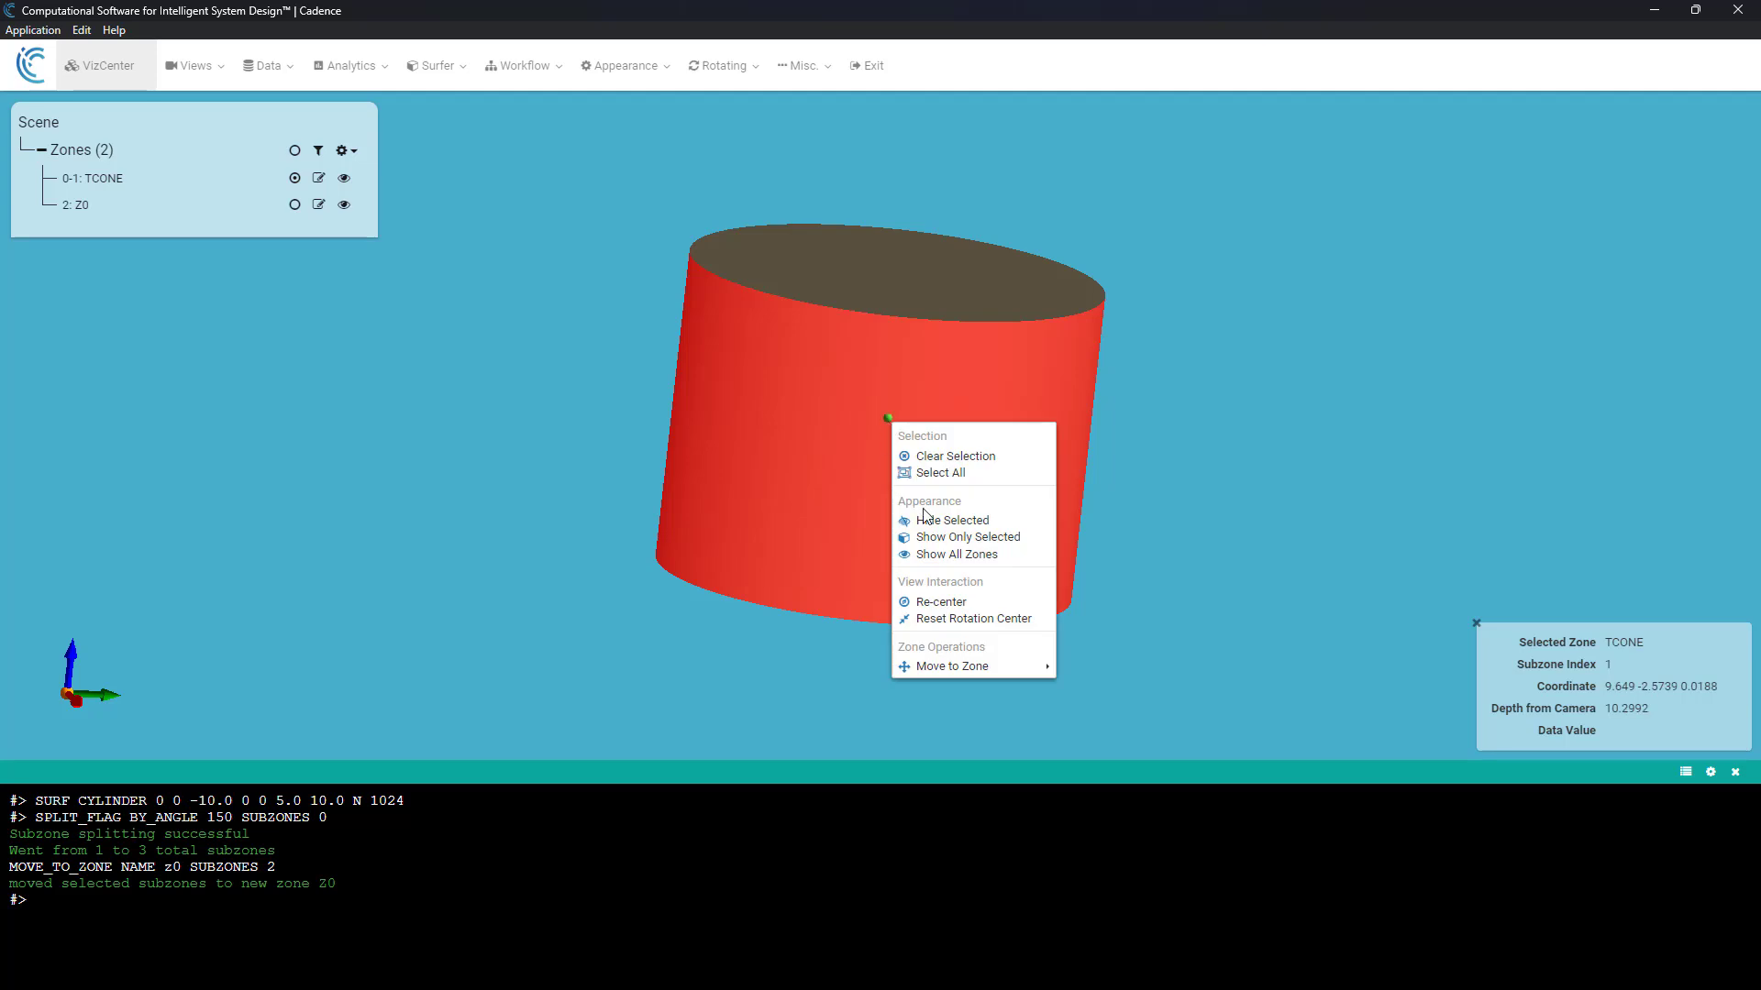
pyautogui.moveTo(1003, 669)
pyautogui.click(1086, 695)
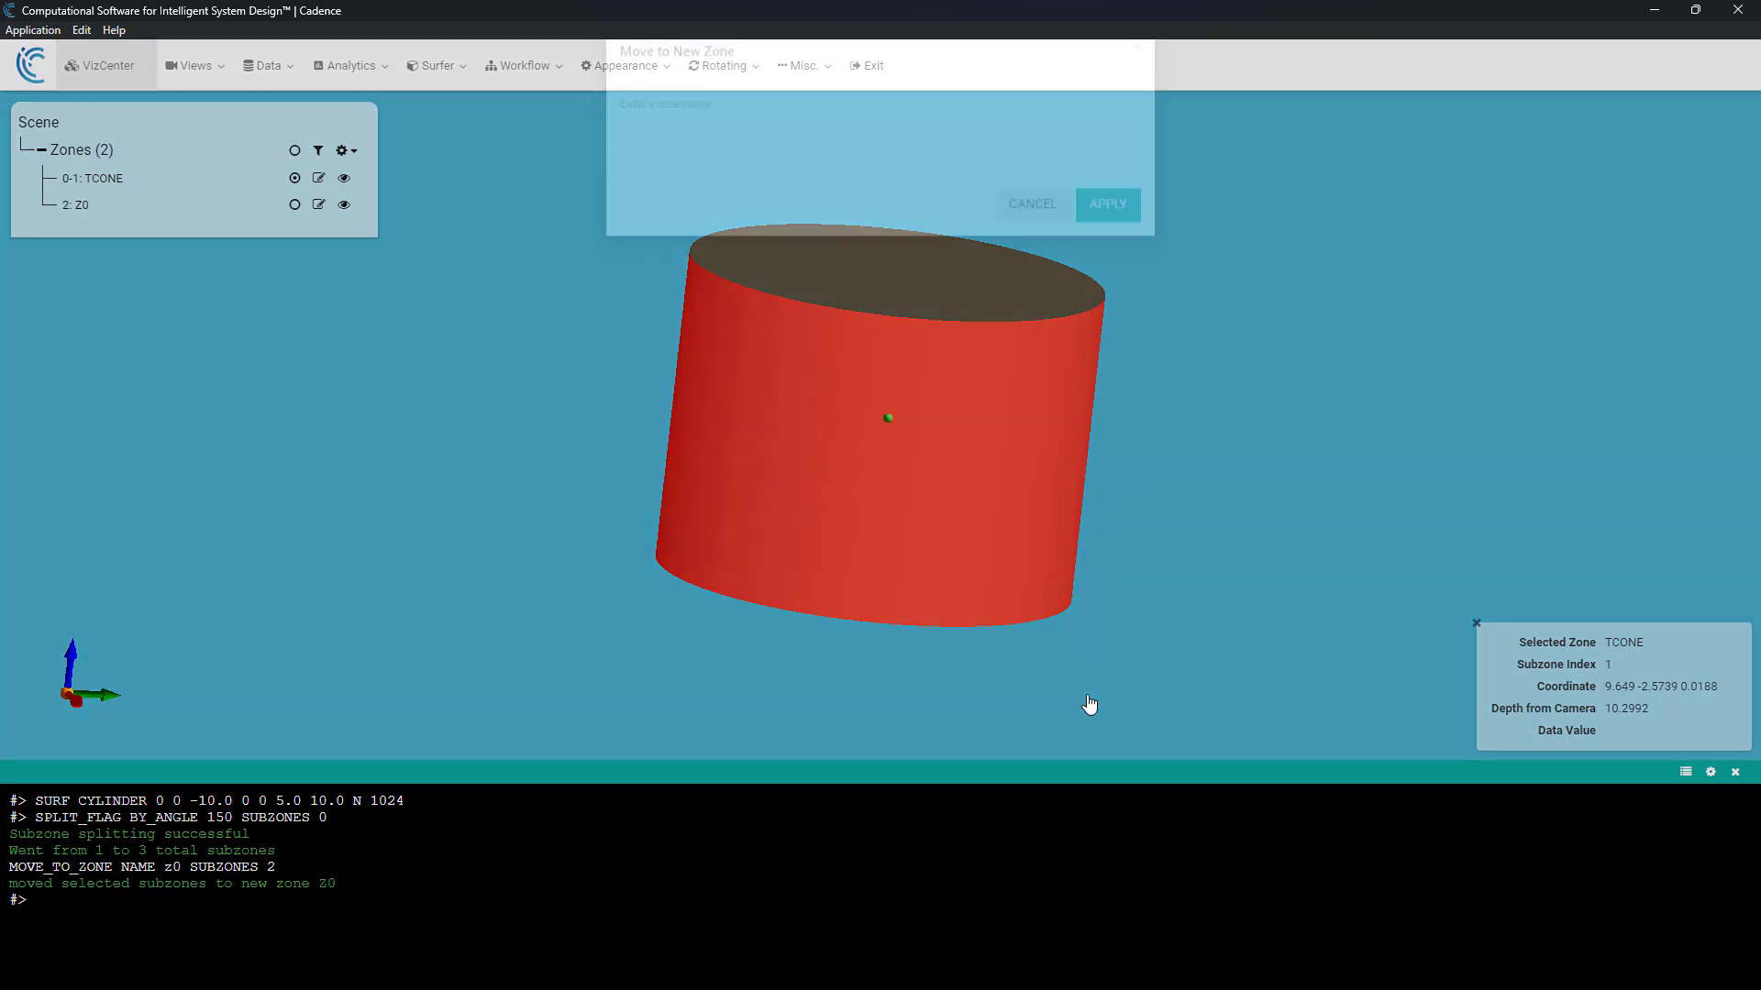
pyautogui.write('outer')
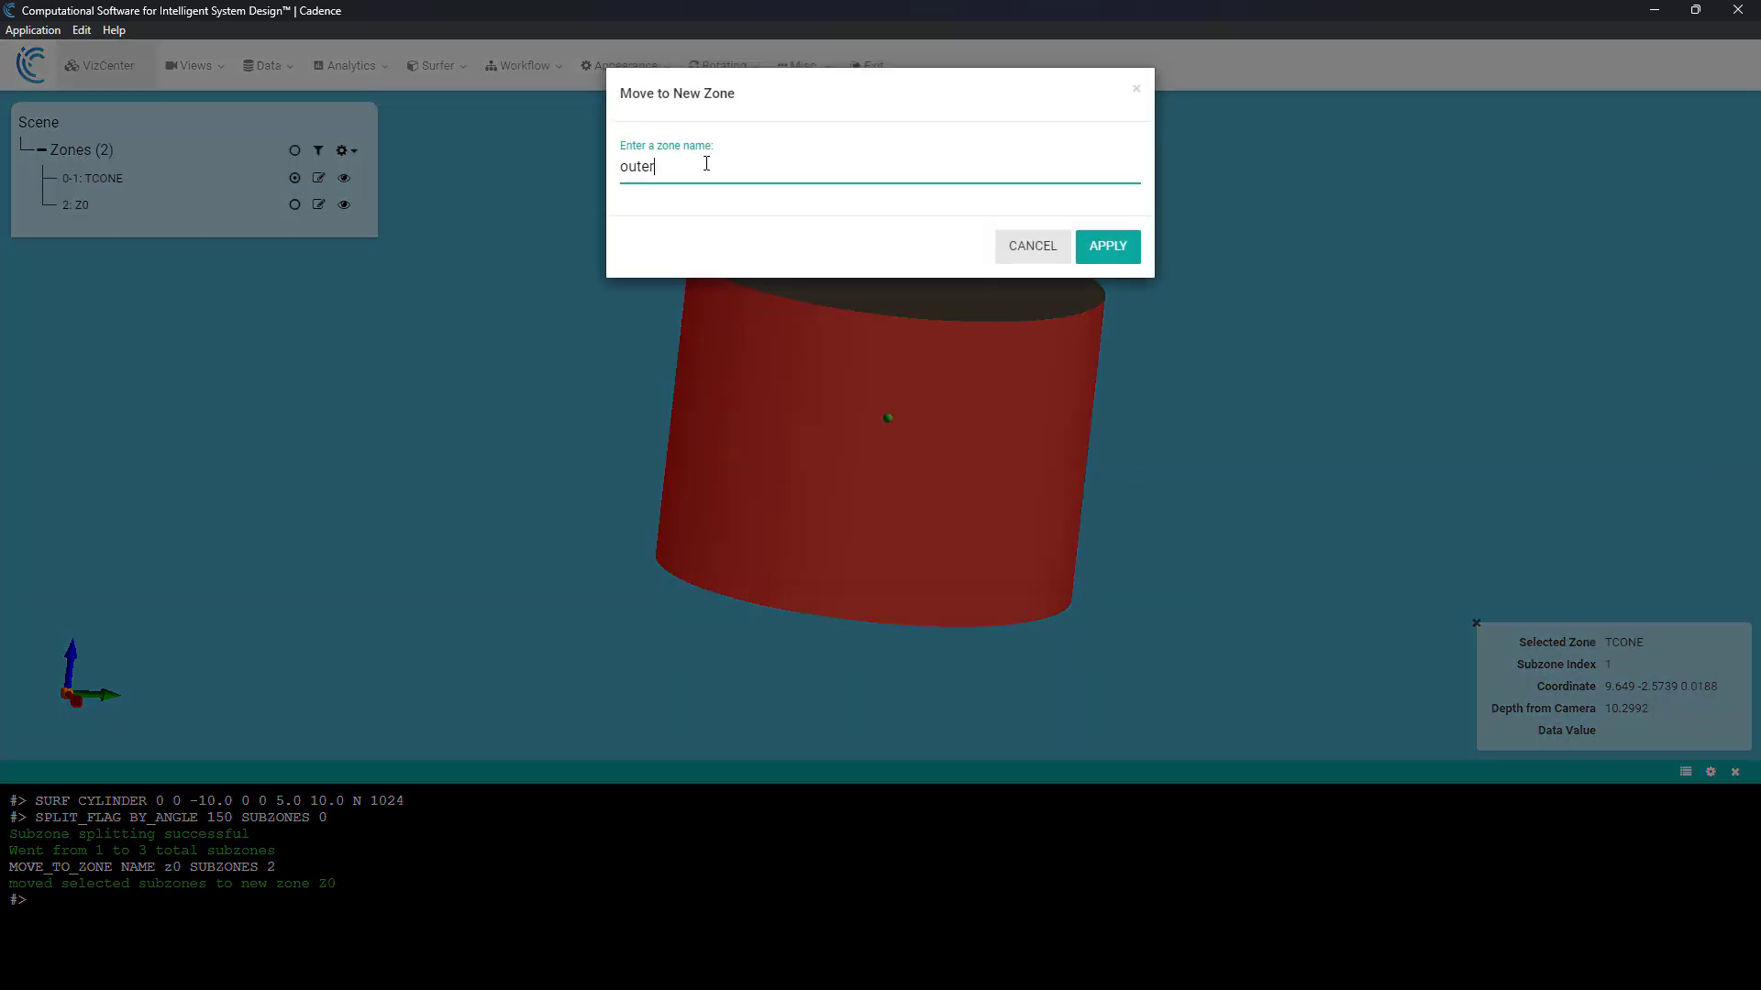
pyautogui.click(1123, 249)
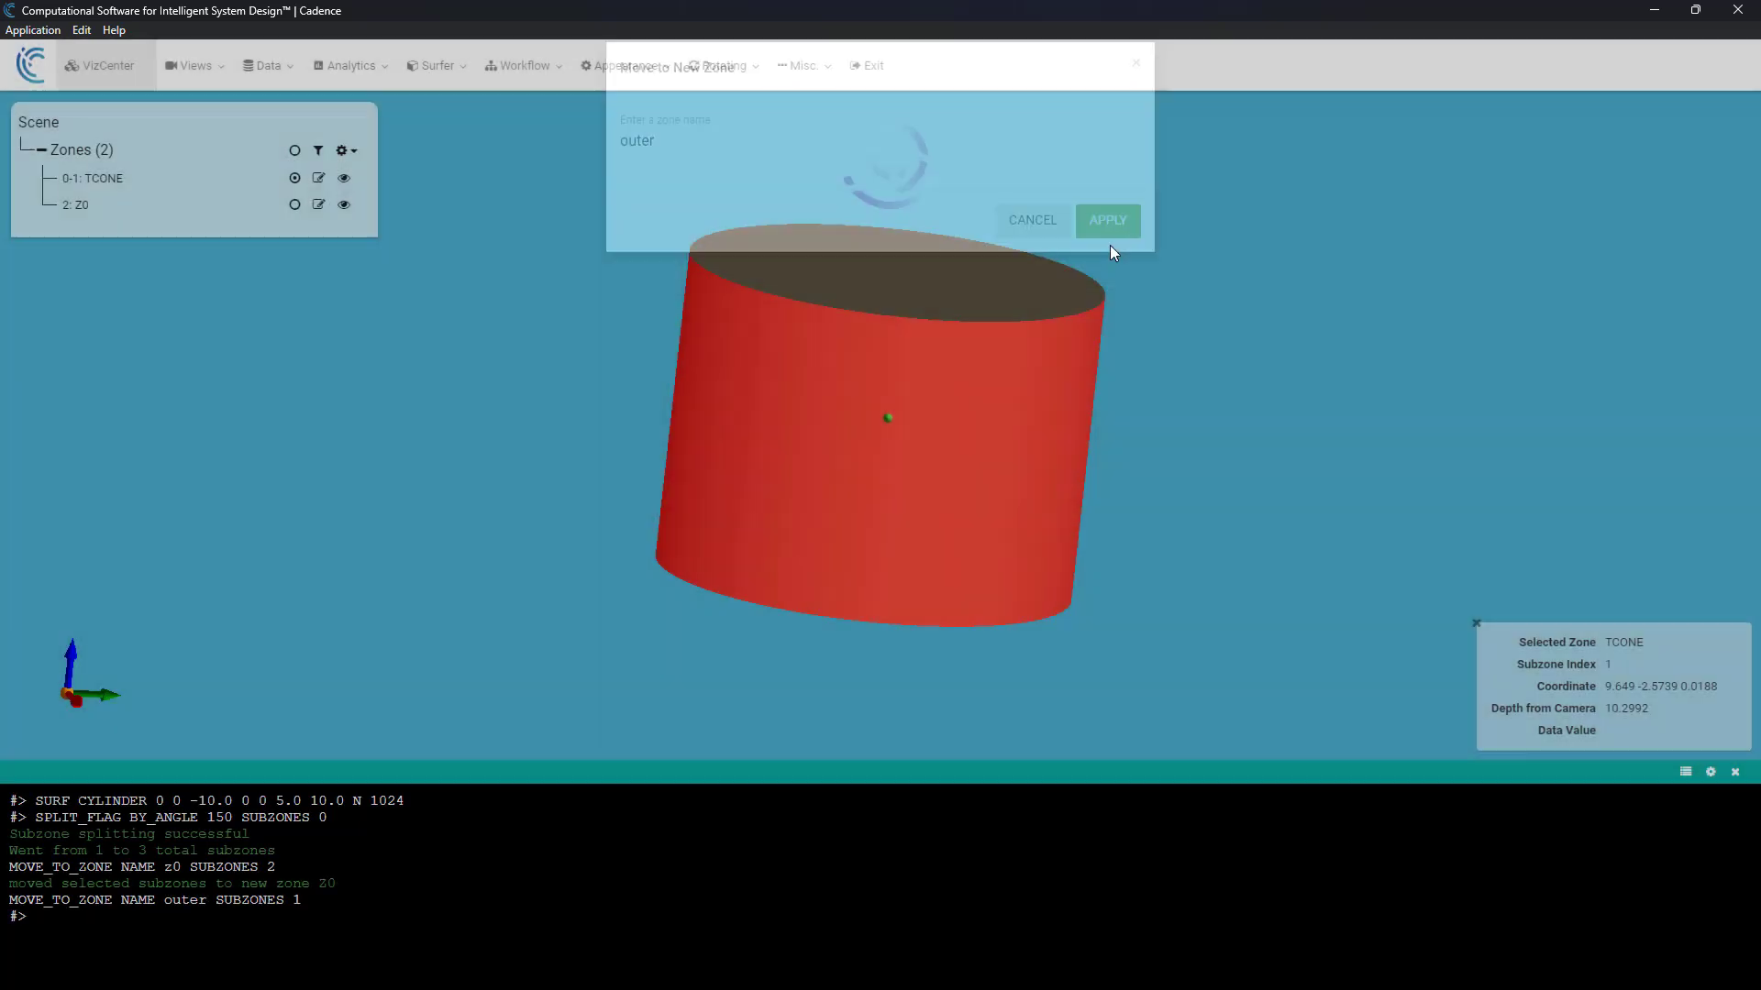
# Move the cylinder's lower end face from the remaining TCONE zone into a new zone named z1.
pyautogui.moveTo(514, 380); pyautogui.dragTo(674, 196)
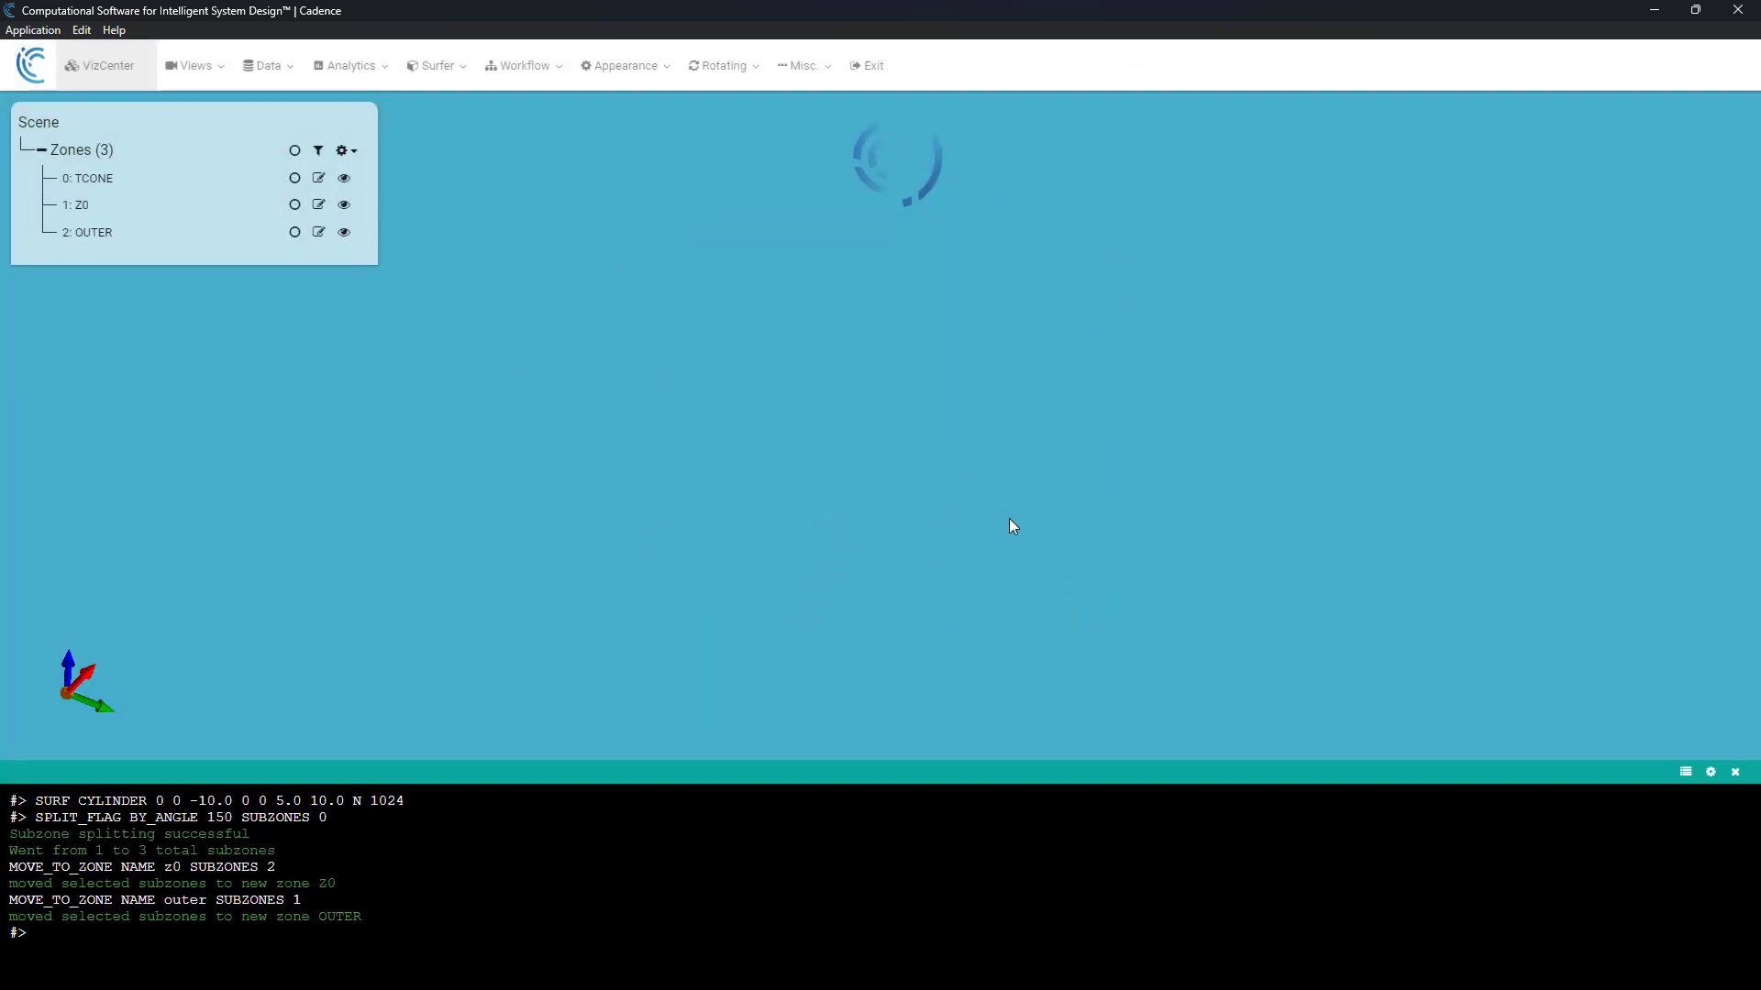
pyautogui.click(954, 316)
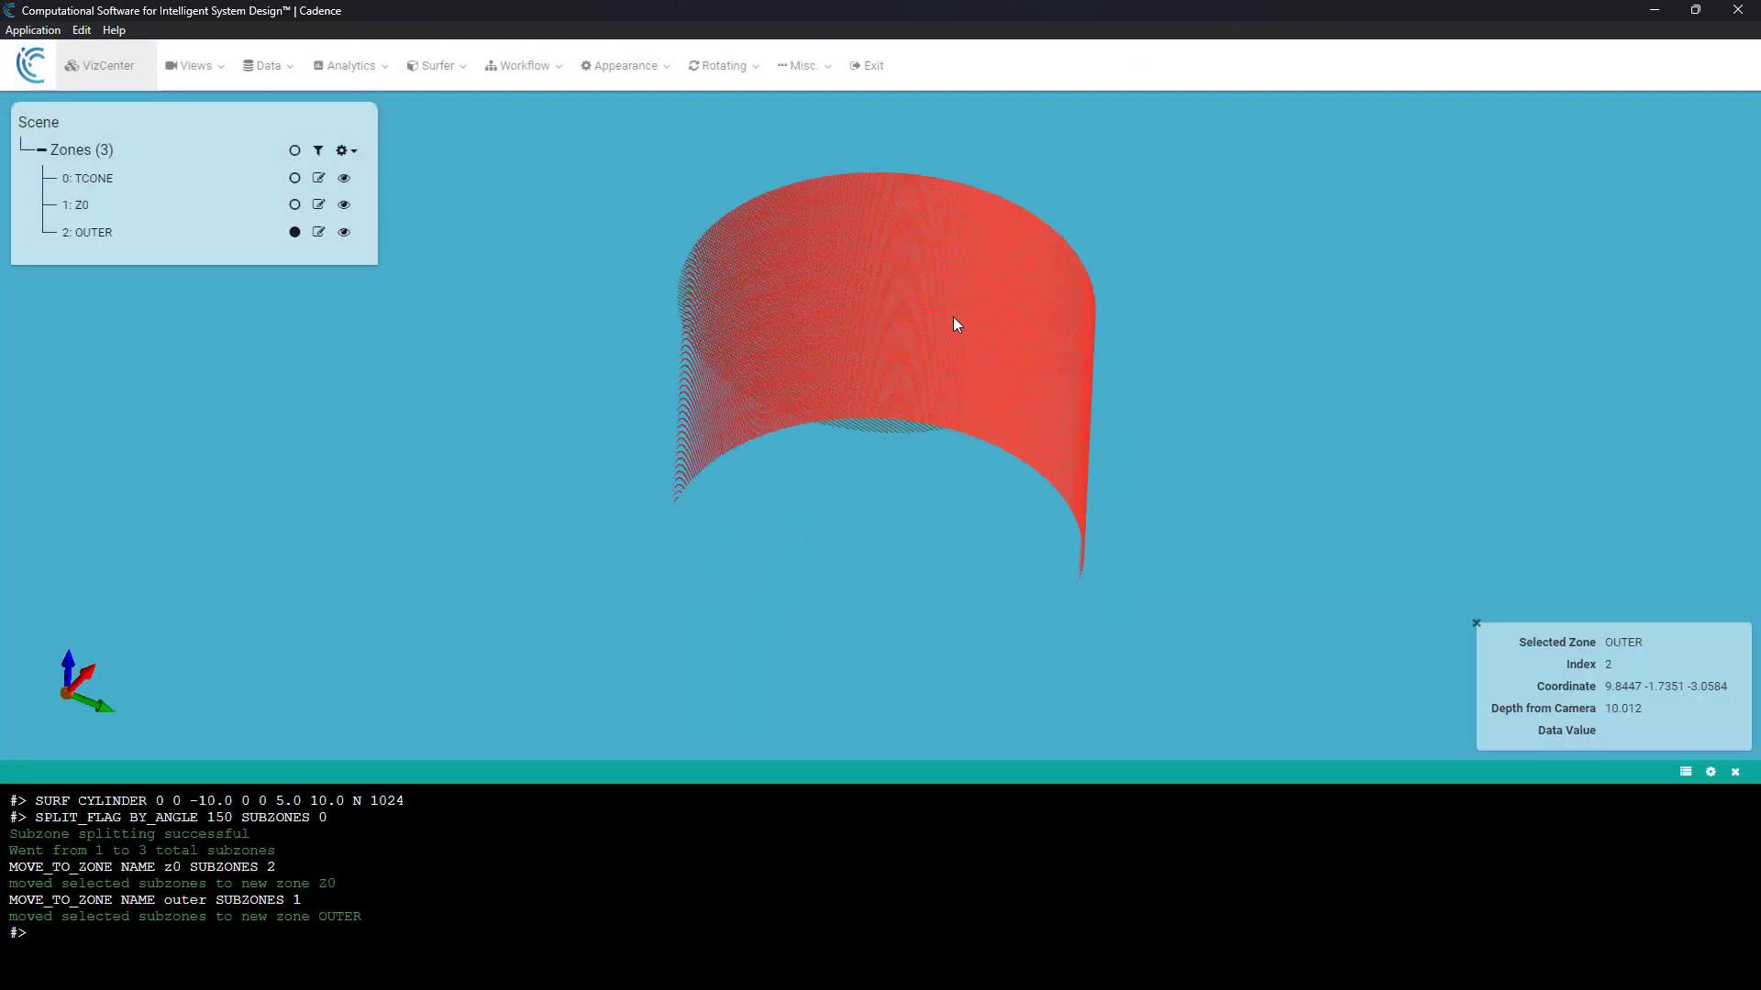
pyautogui.click(911, 489)
pyautogui.rightClick(911, 488)
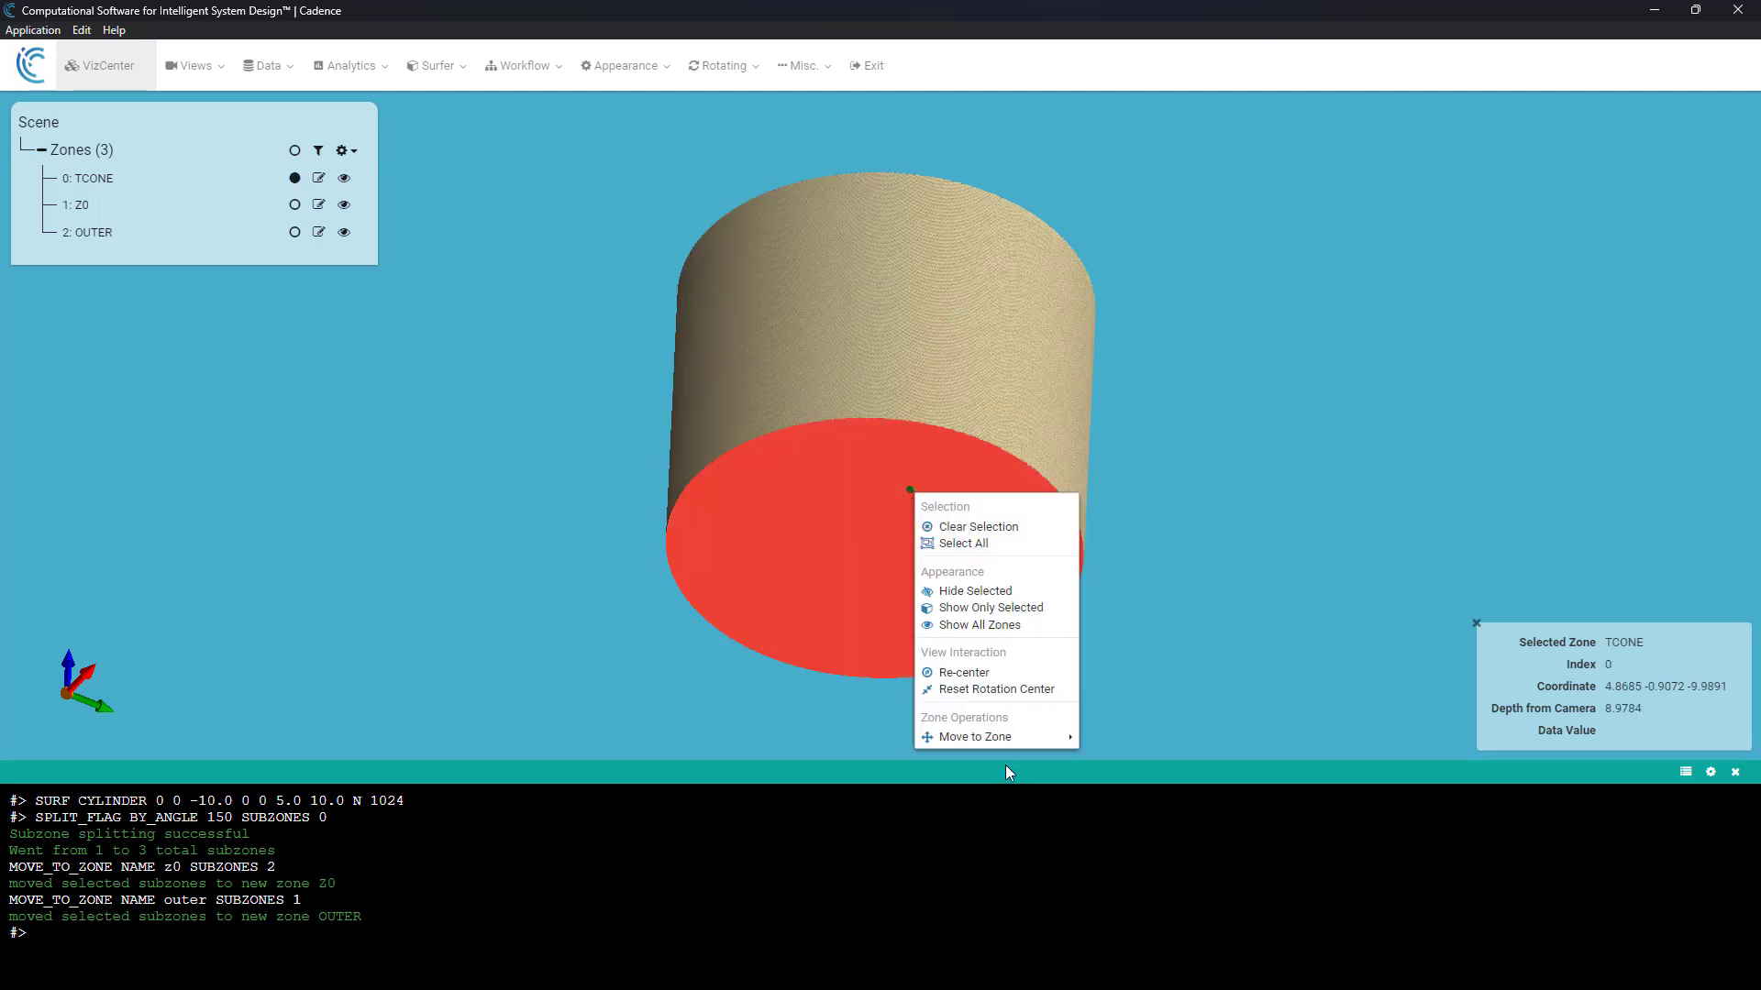
pyautogui.moveTo(1013, 743)
pyautogui.click(1107, 781)
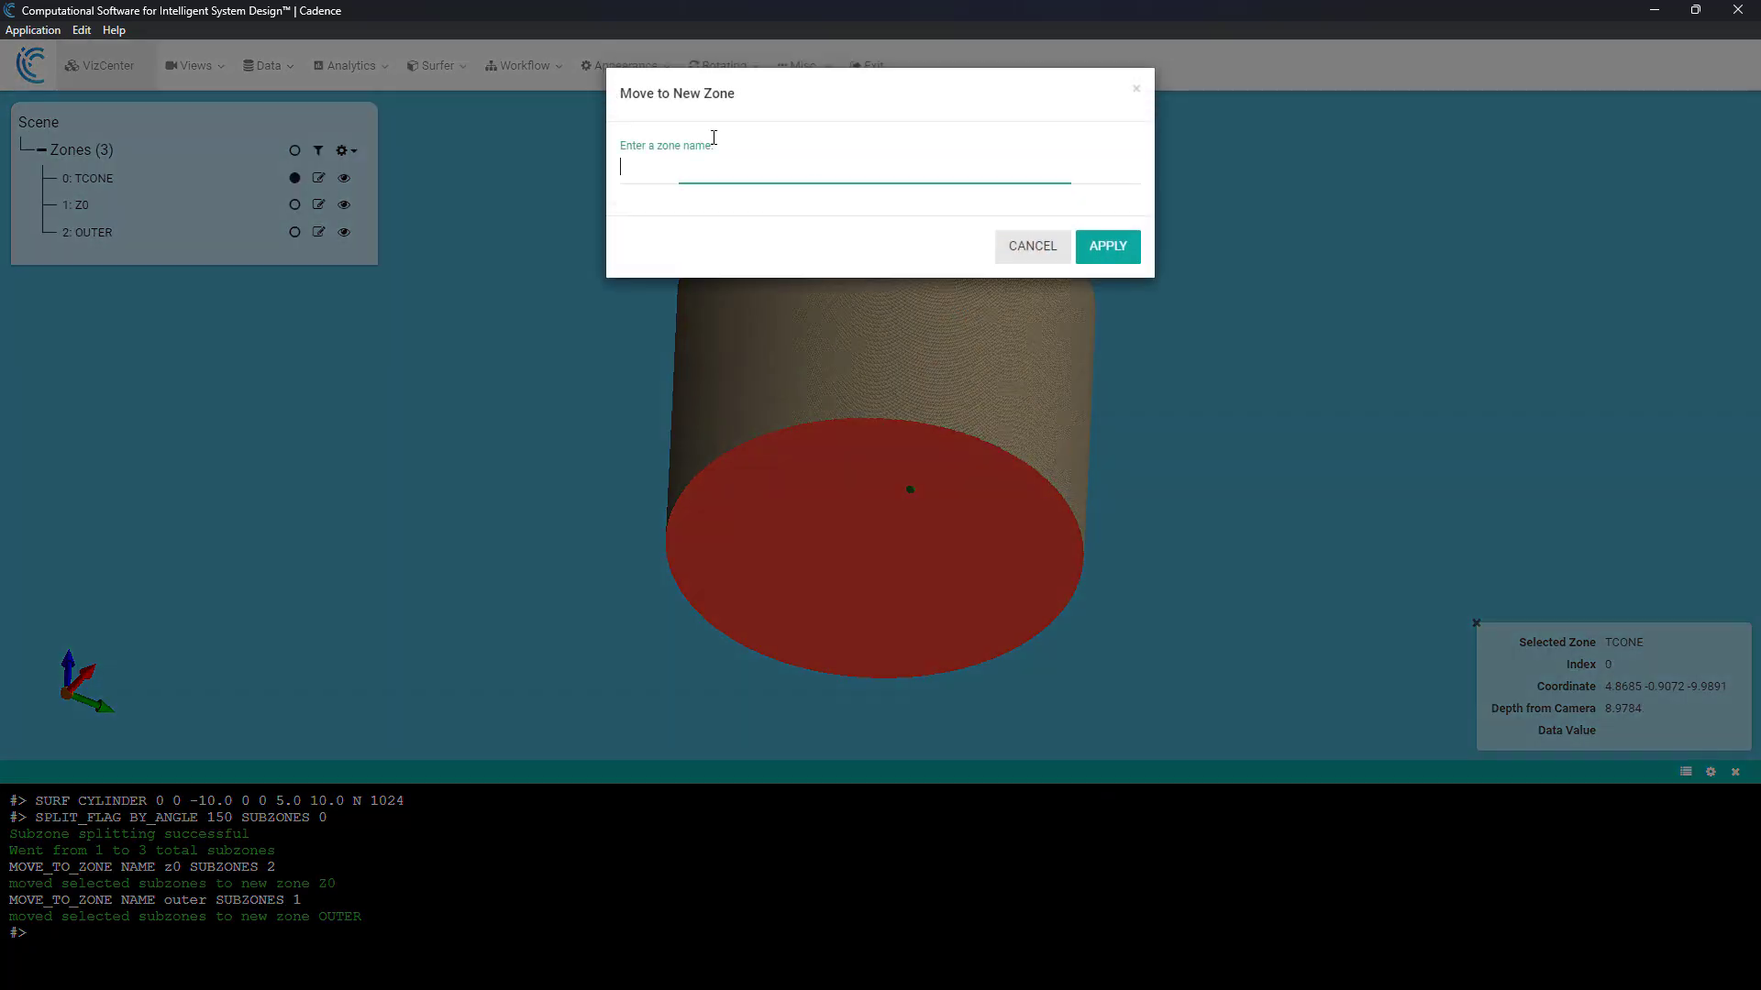
pyautogui.write('z1')
pyautogui.click(1107, 246)
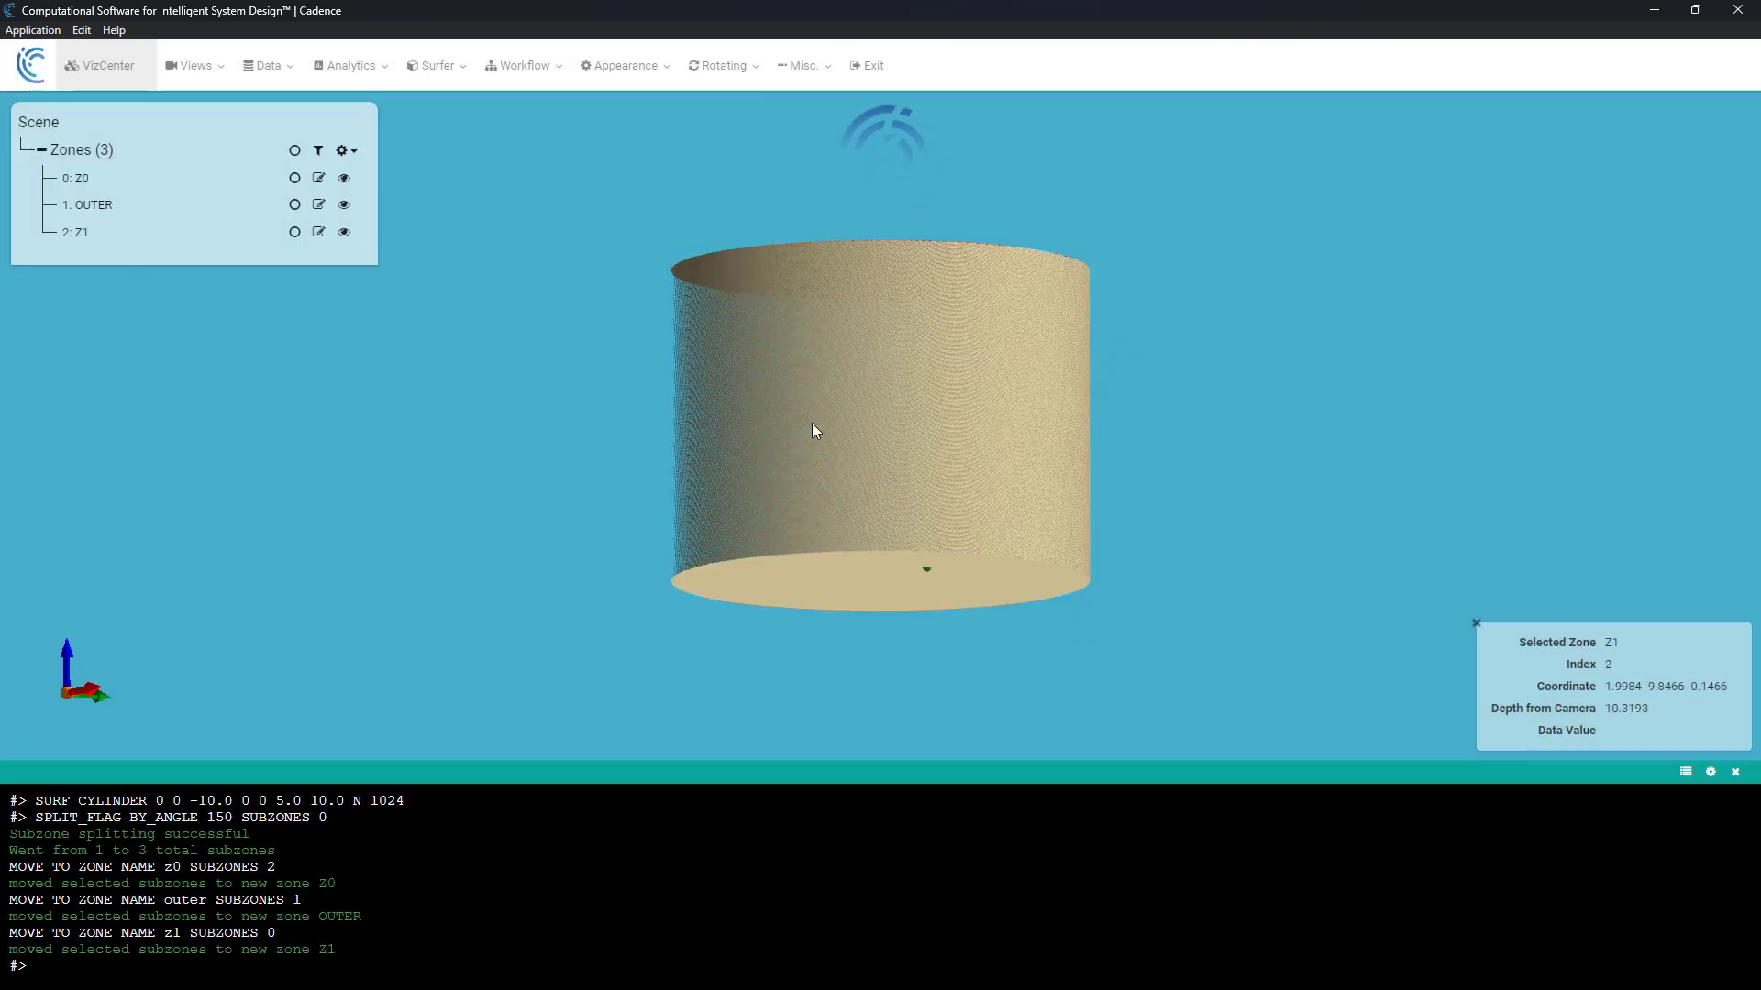
# Create a flipped cylinder from (0, 0, -1.1) to (0, 0, 0.5) with radius 2.0 and N 1024.
pyautogui.press('Right')
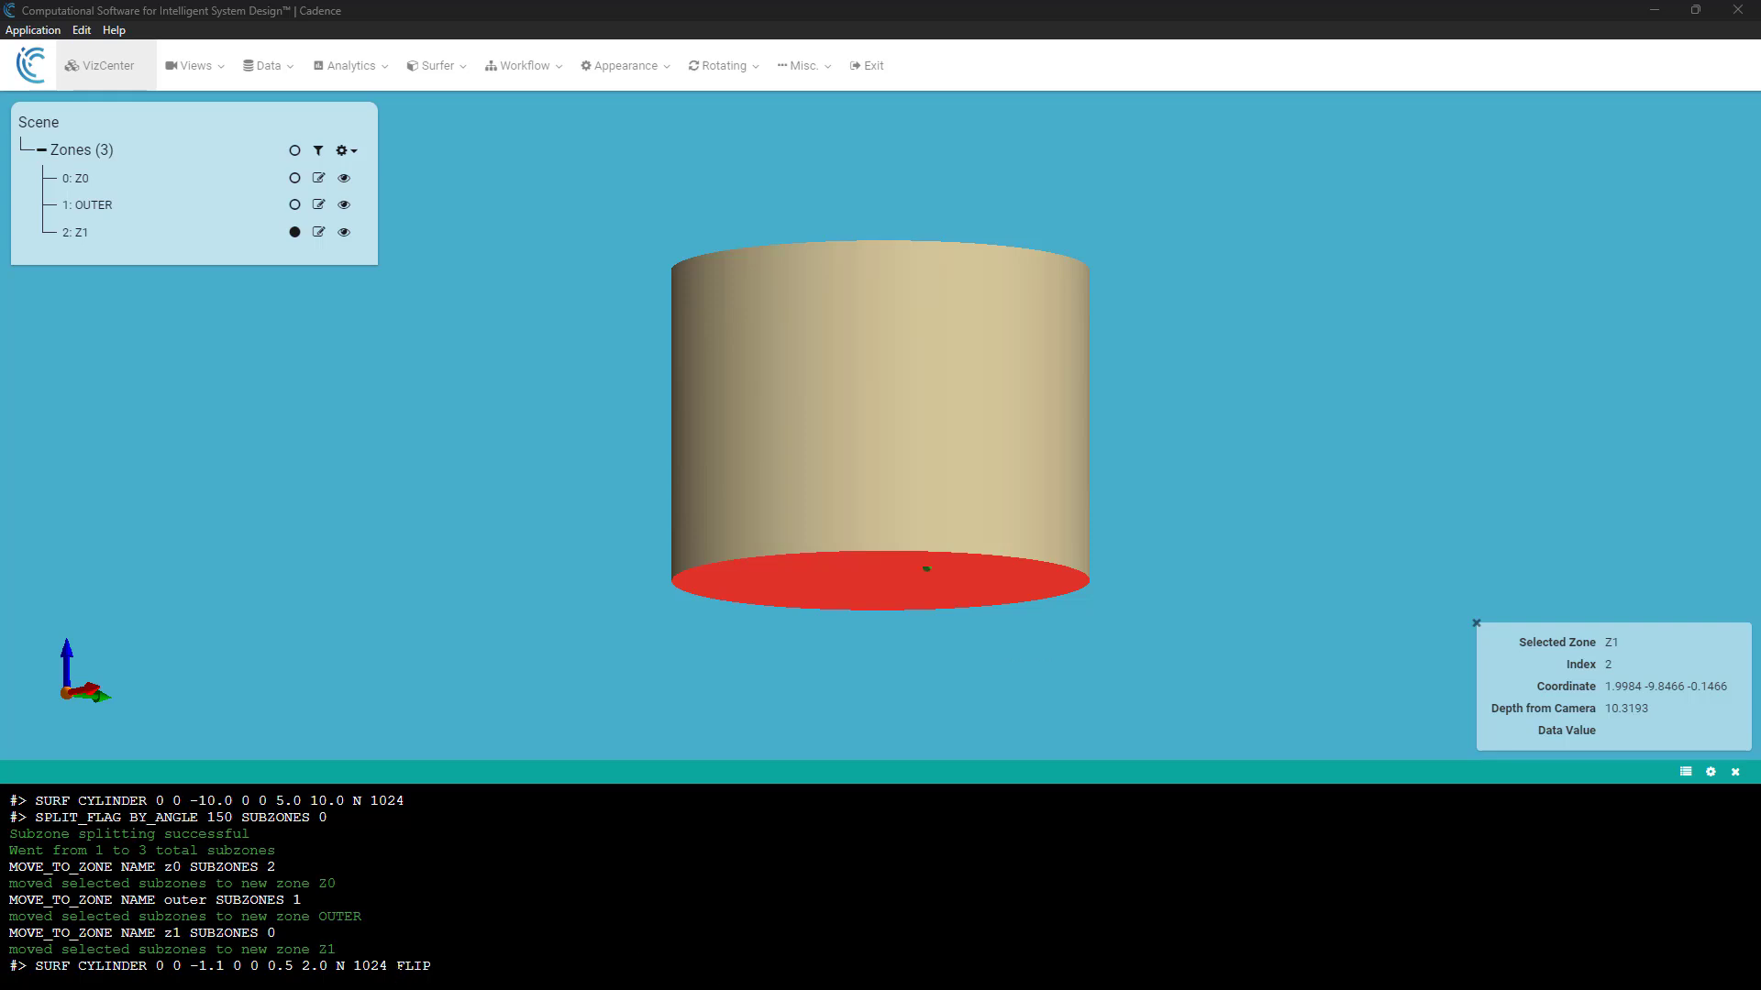
pyautogui.click(436, 967)
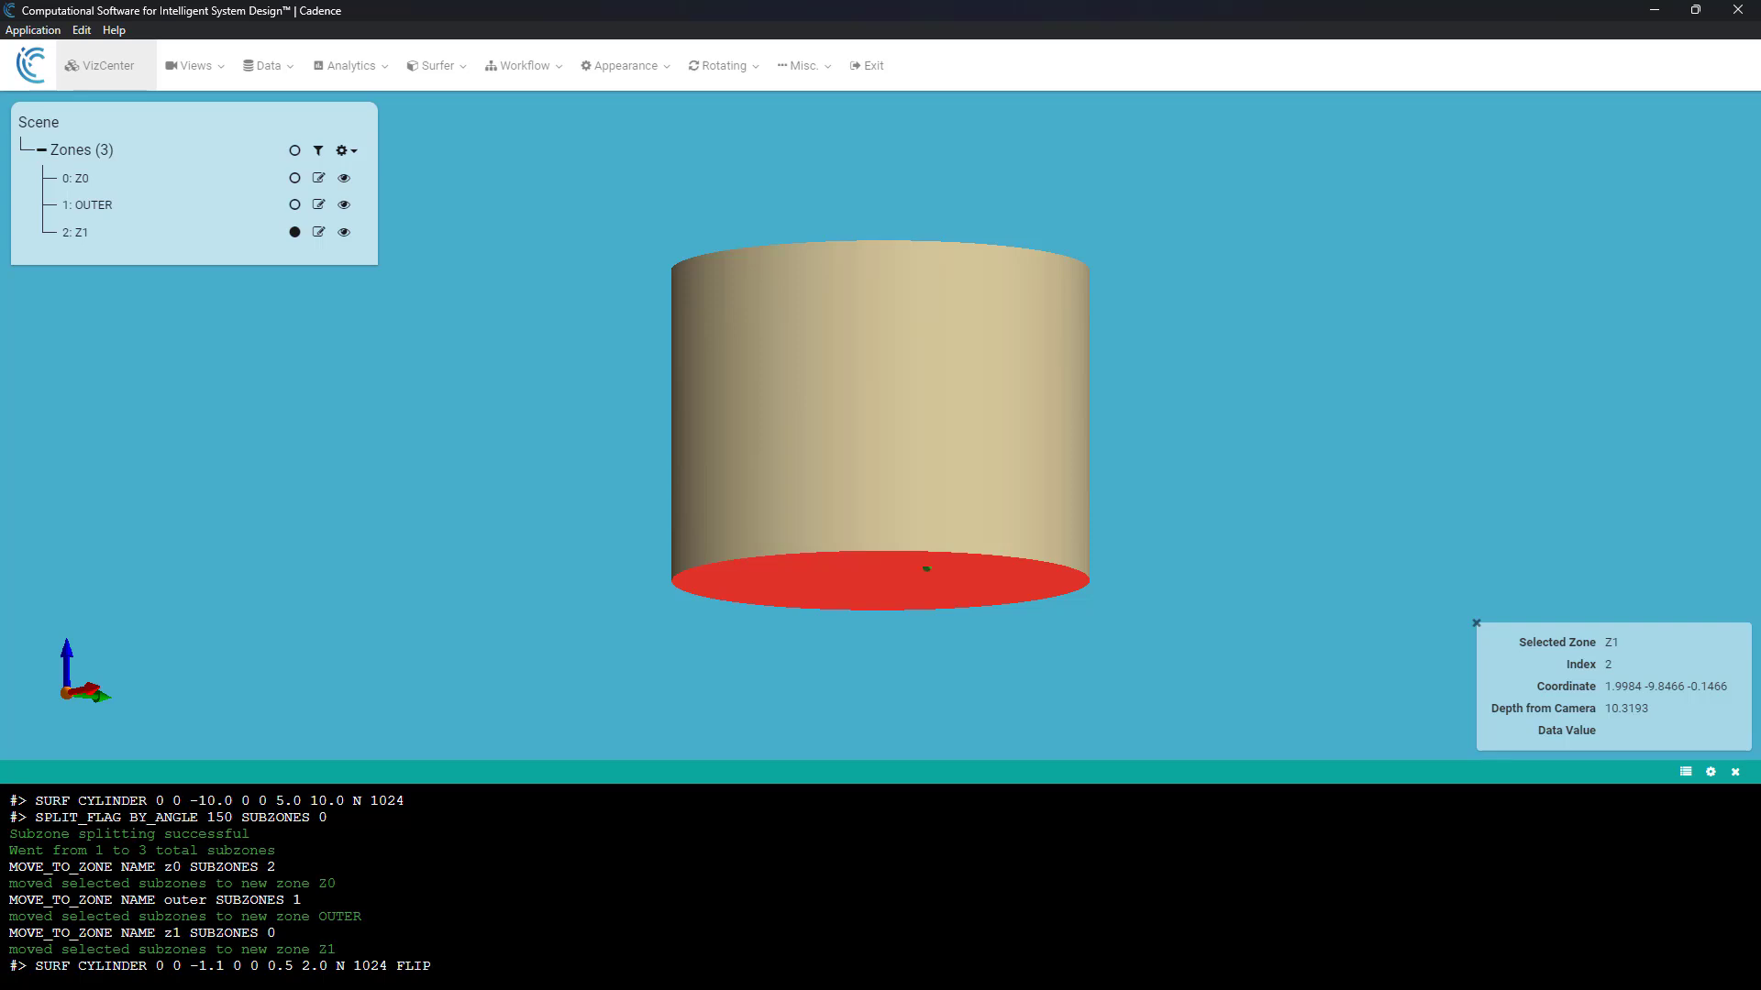
pyautogui.press('Return')
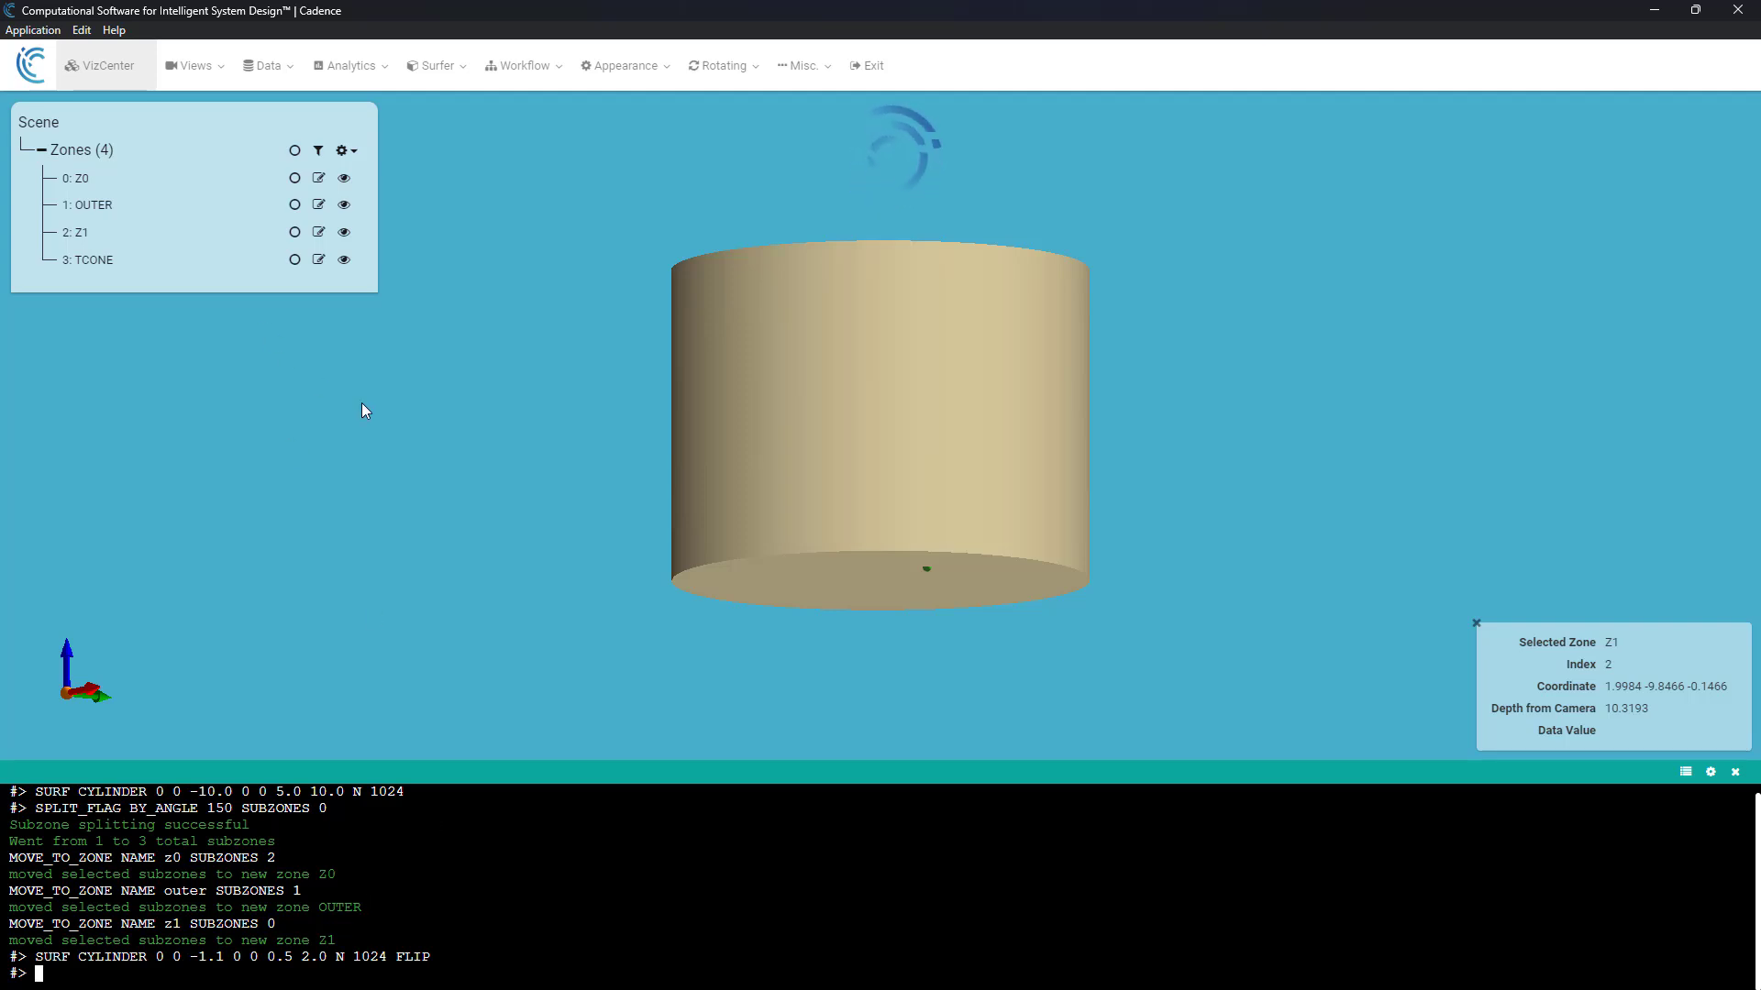
# Hide the OUTER zone and rename the small inner cylinder's TCONE zone to disk.
pyautogui.click(344, 204)
pyautogui.click(344, 205)
pyautogui.click(344, 205)
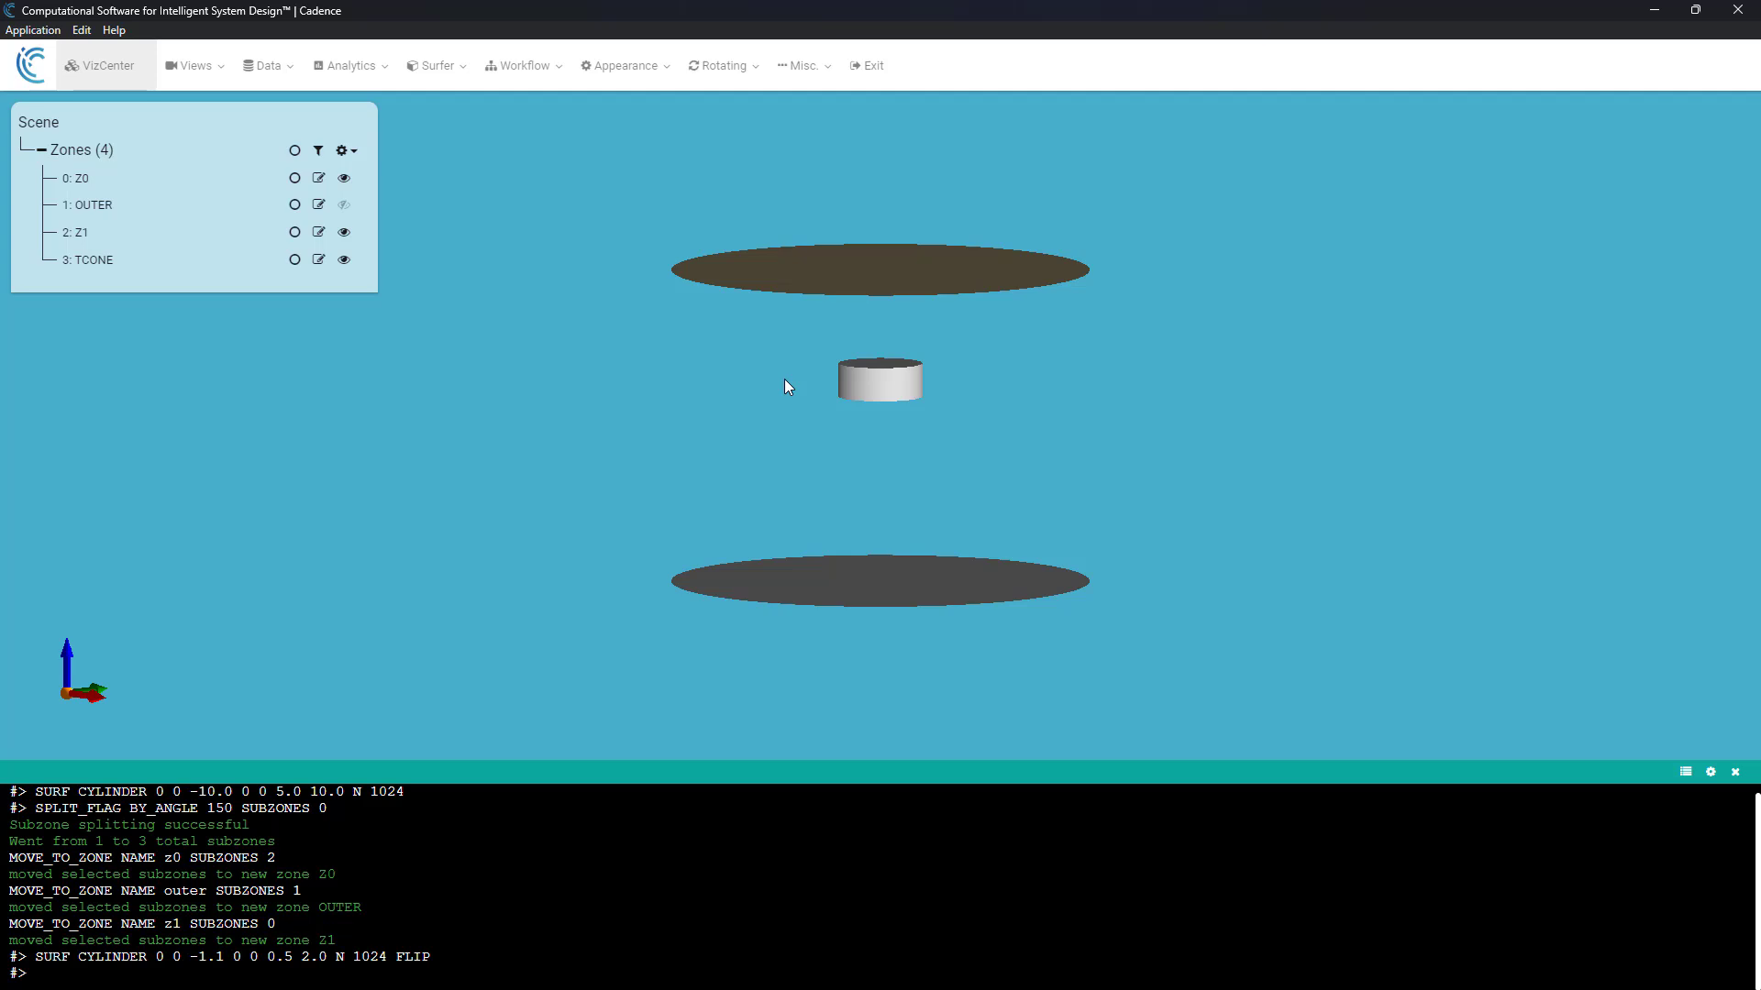
pyautogui.click(318, 260)
pyautogui.moveTo(749, 165); pyautogui.dragTo(578, 166)
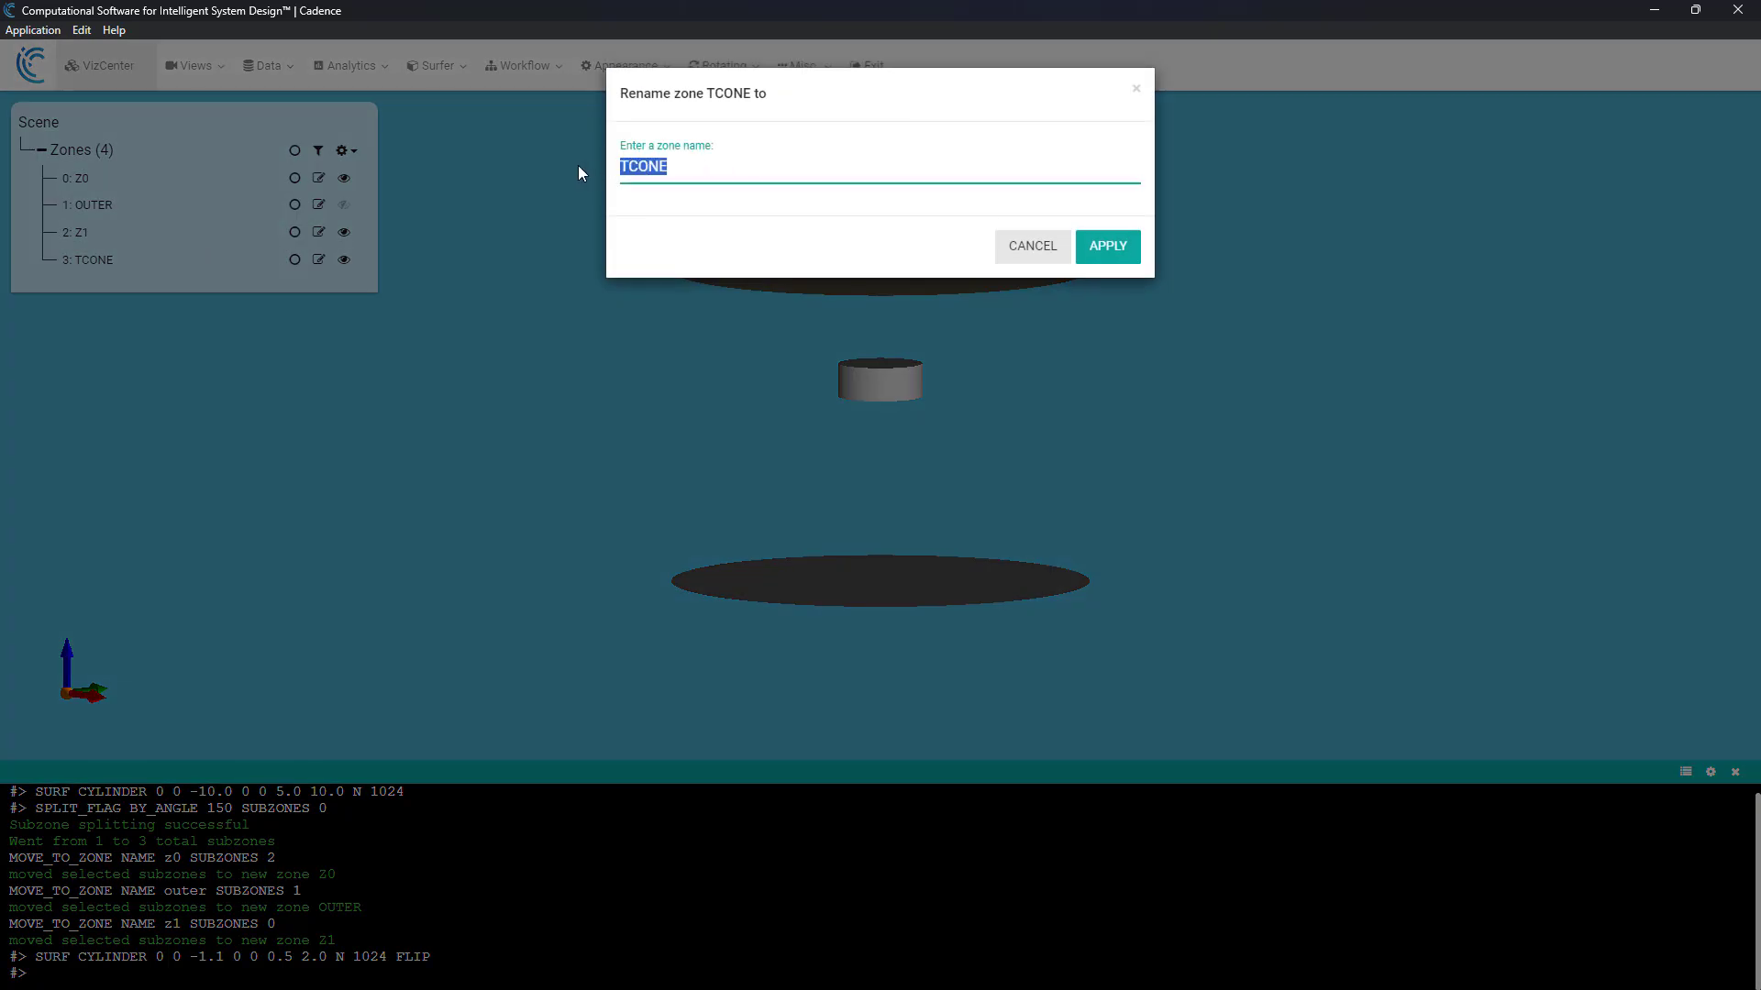
pyautogui.write('disk')
pyautogui.click(1109, 245)
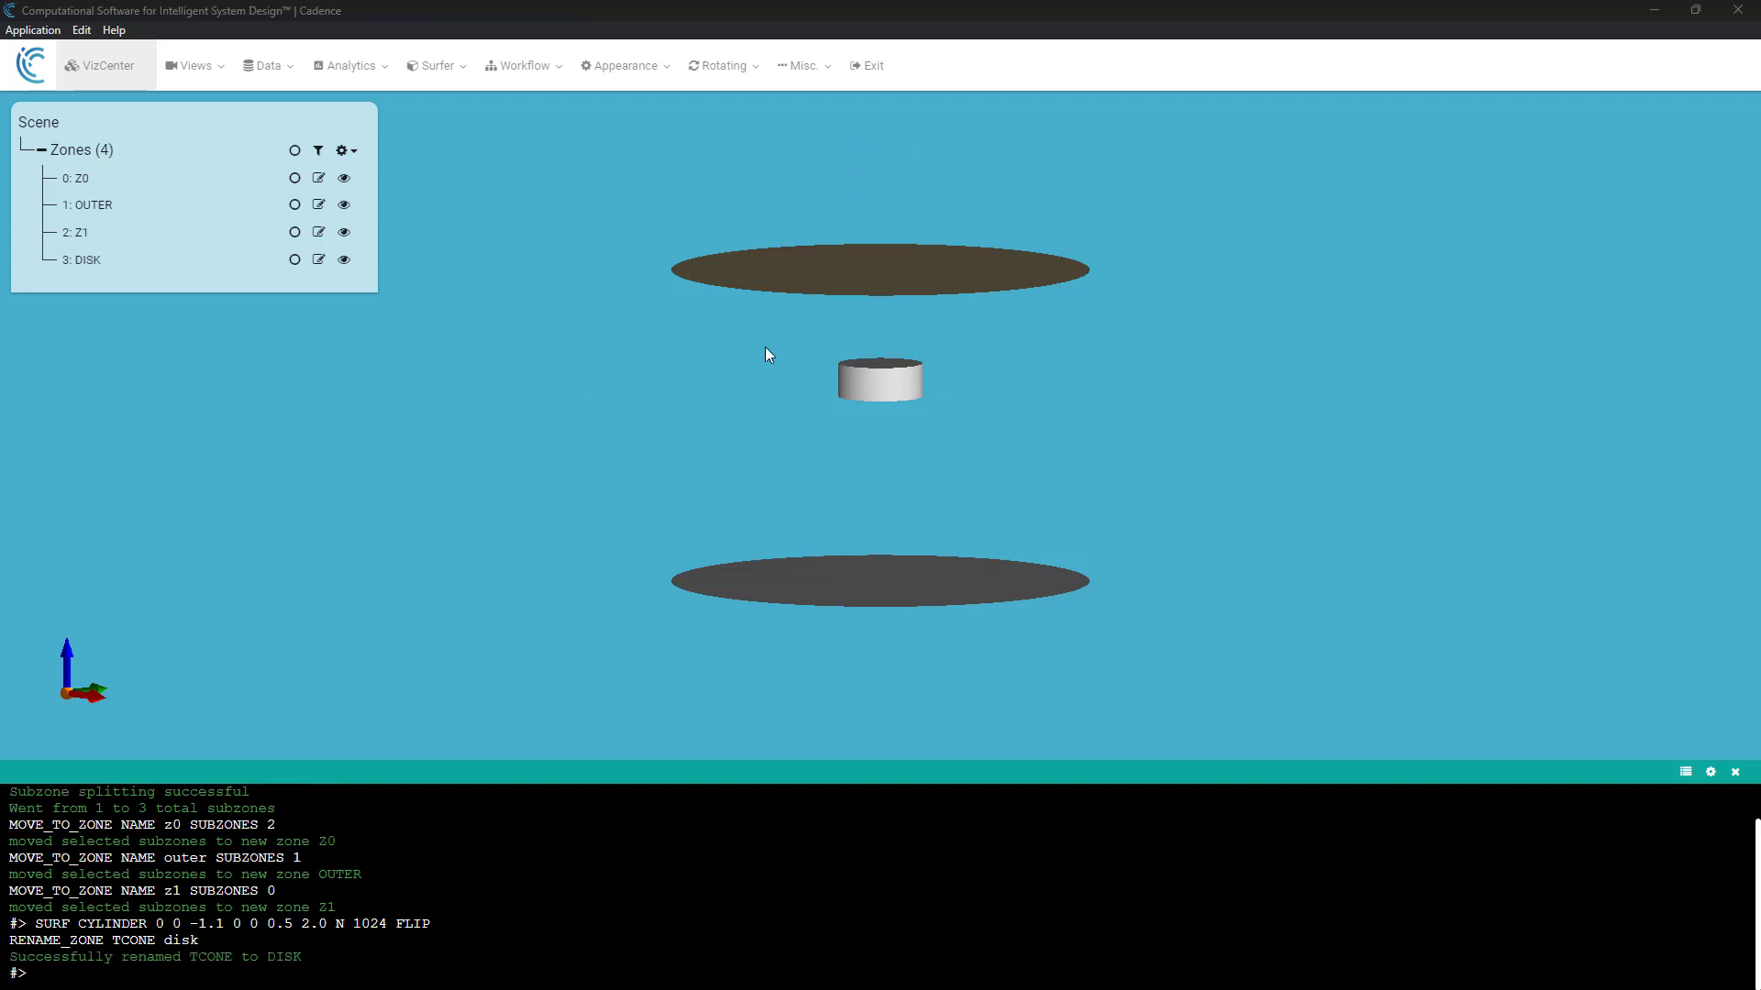
# Export the stationary domain surfaces with the surface manipulation Export command.
pyautogui.click(437, 65)
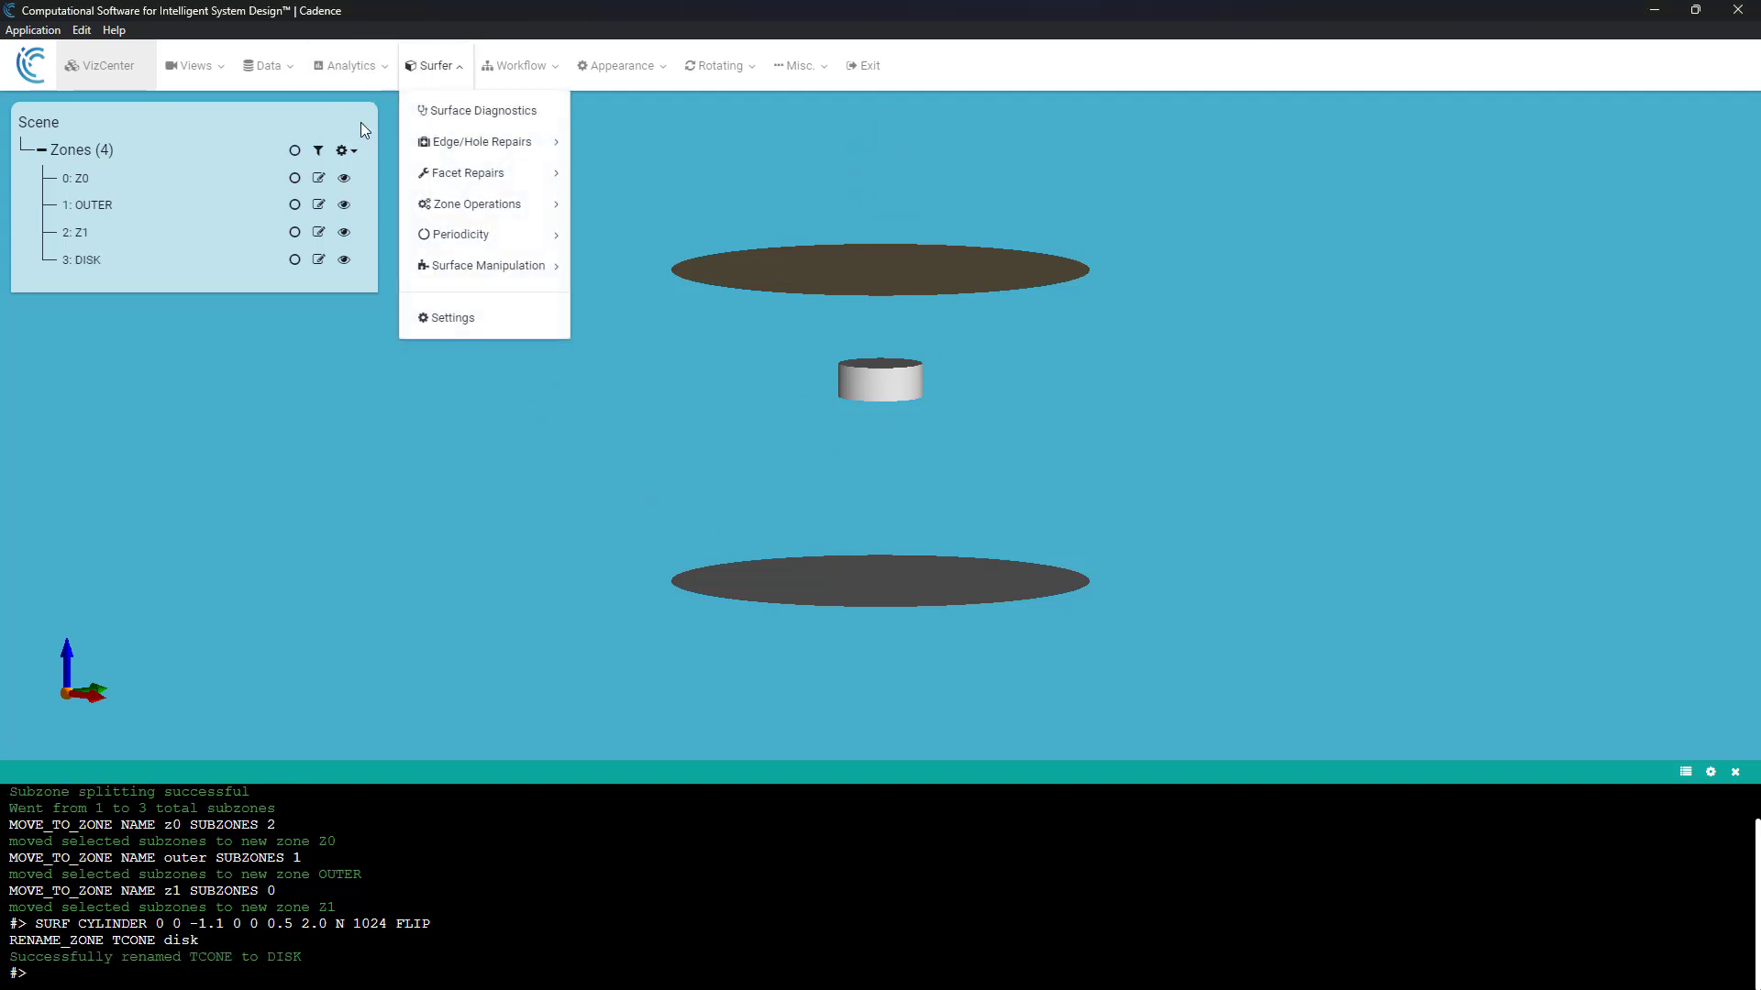
pyautogui.moveTo(476, 265)
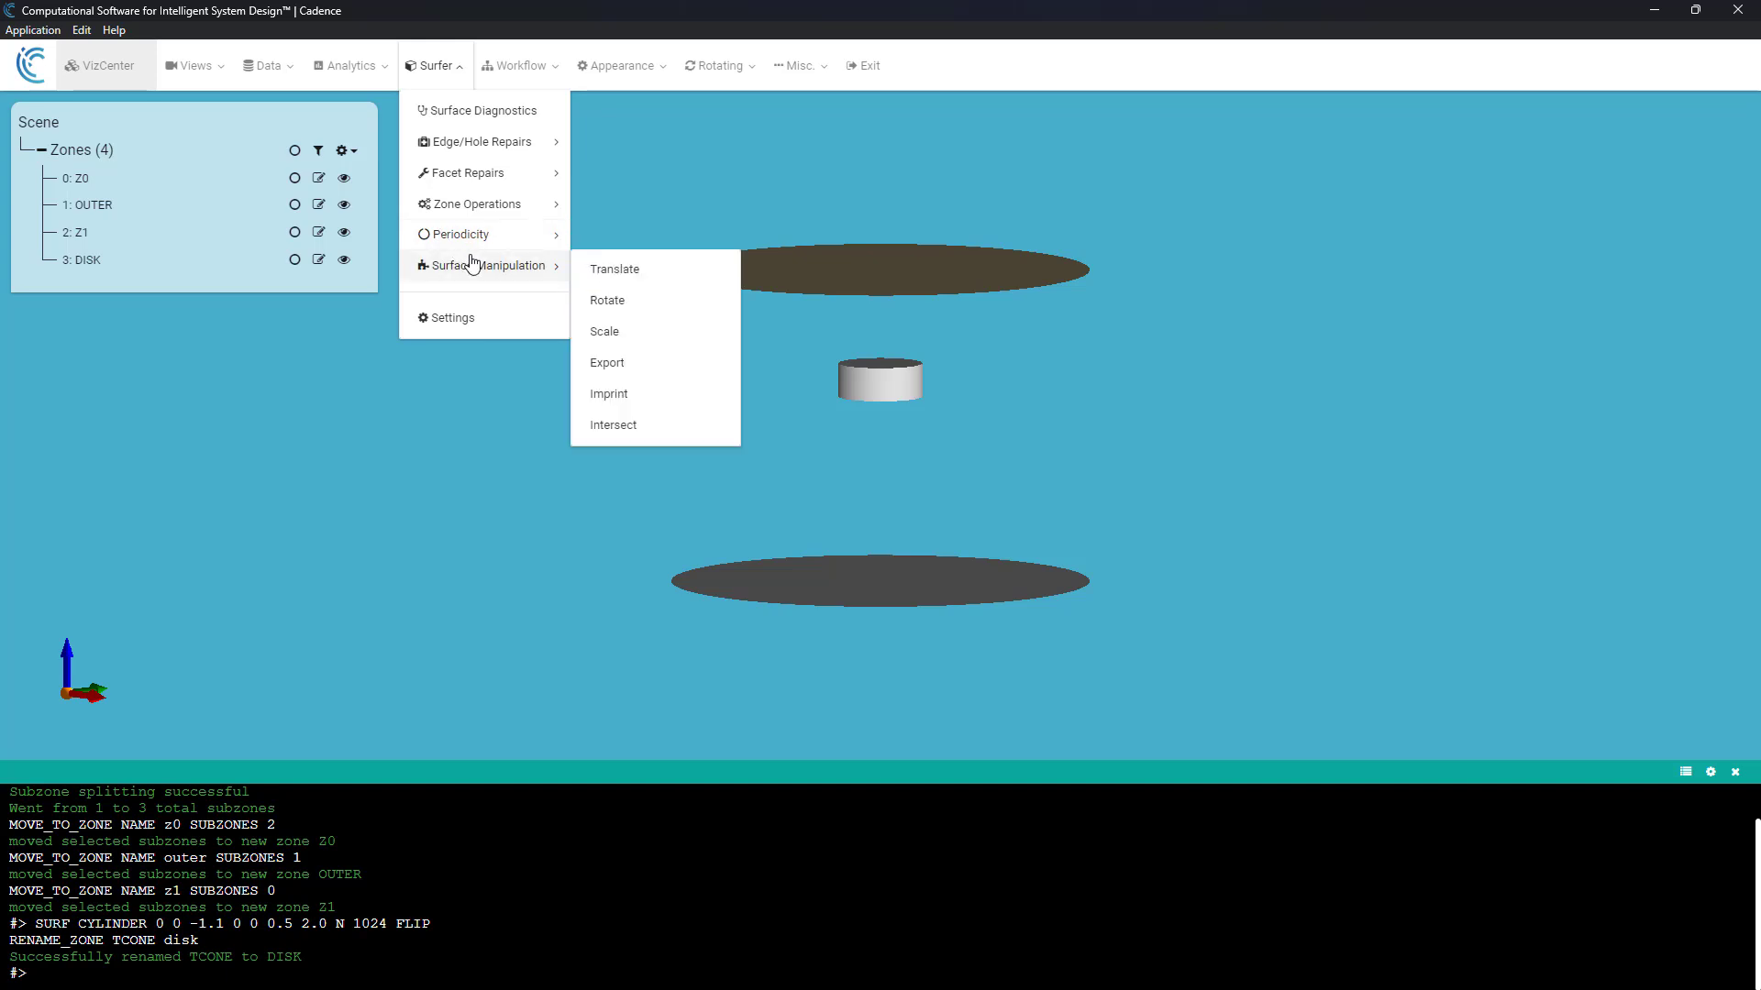
pyautogui.click(631, 364)
pyautogui.click(1130, 313)
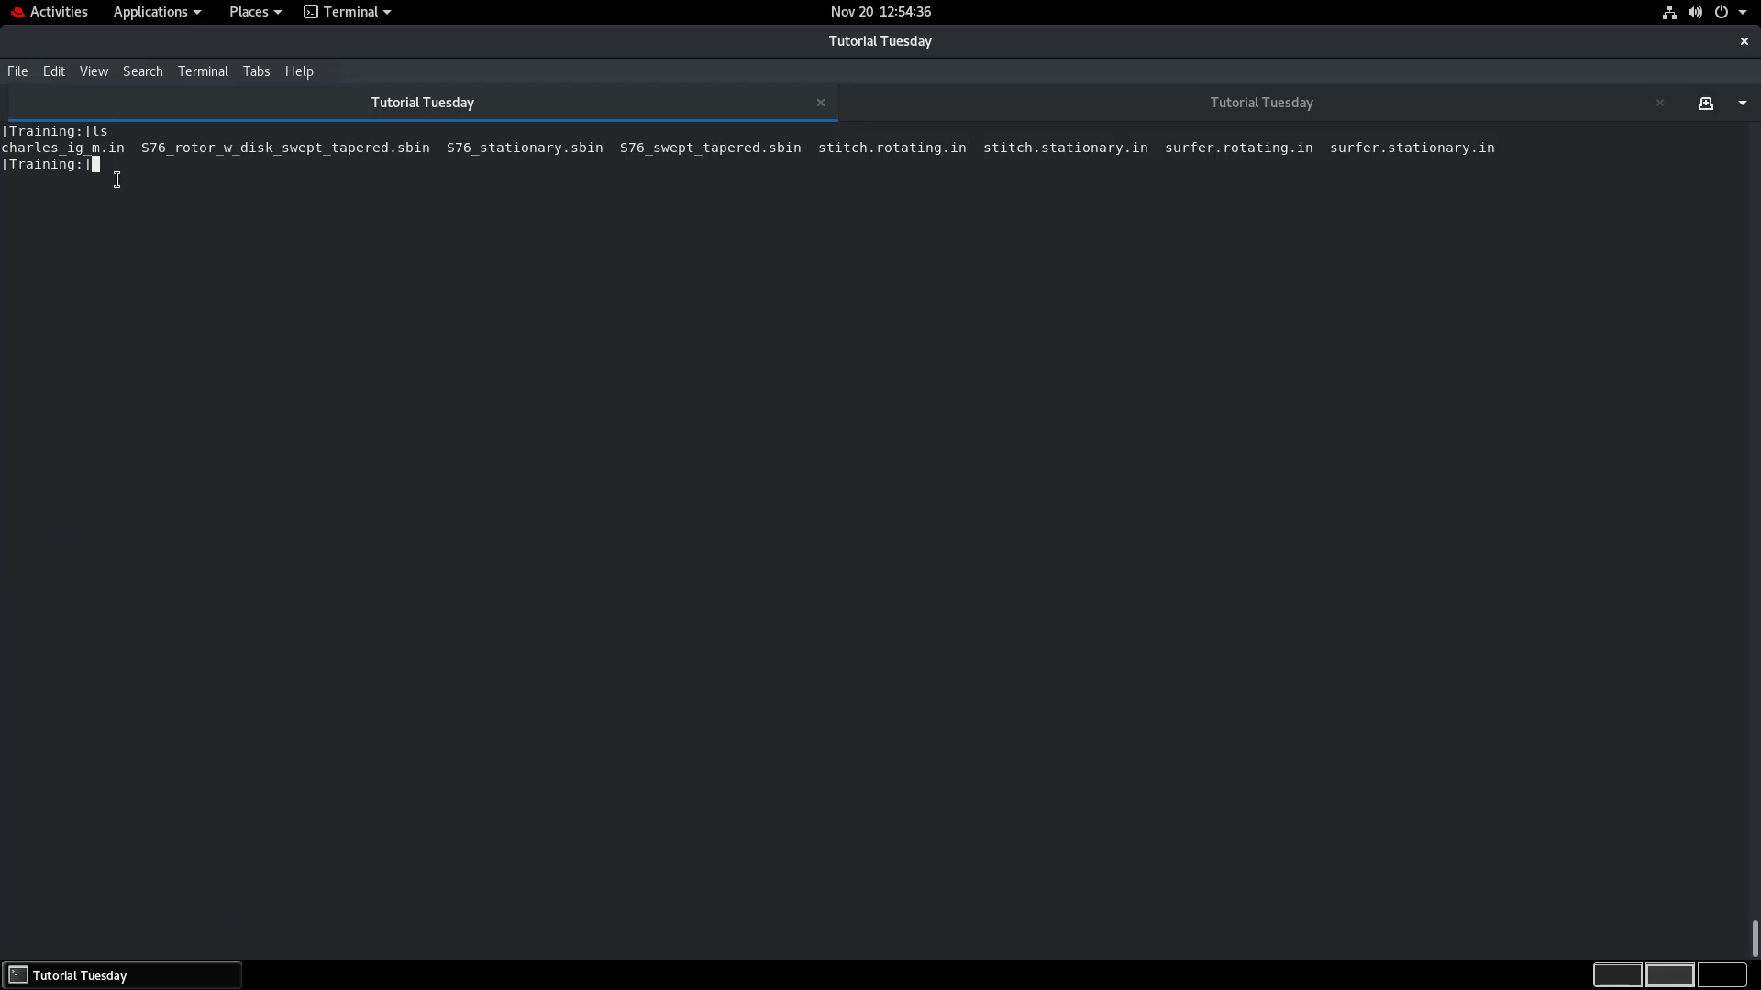
# Switch to the terminal, open stitch.rotating.in in vi and examine its disk interface zone and HCP_DELTA setting.
pyautogui.write('vi st')
pyautogui.press('Tab')
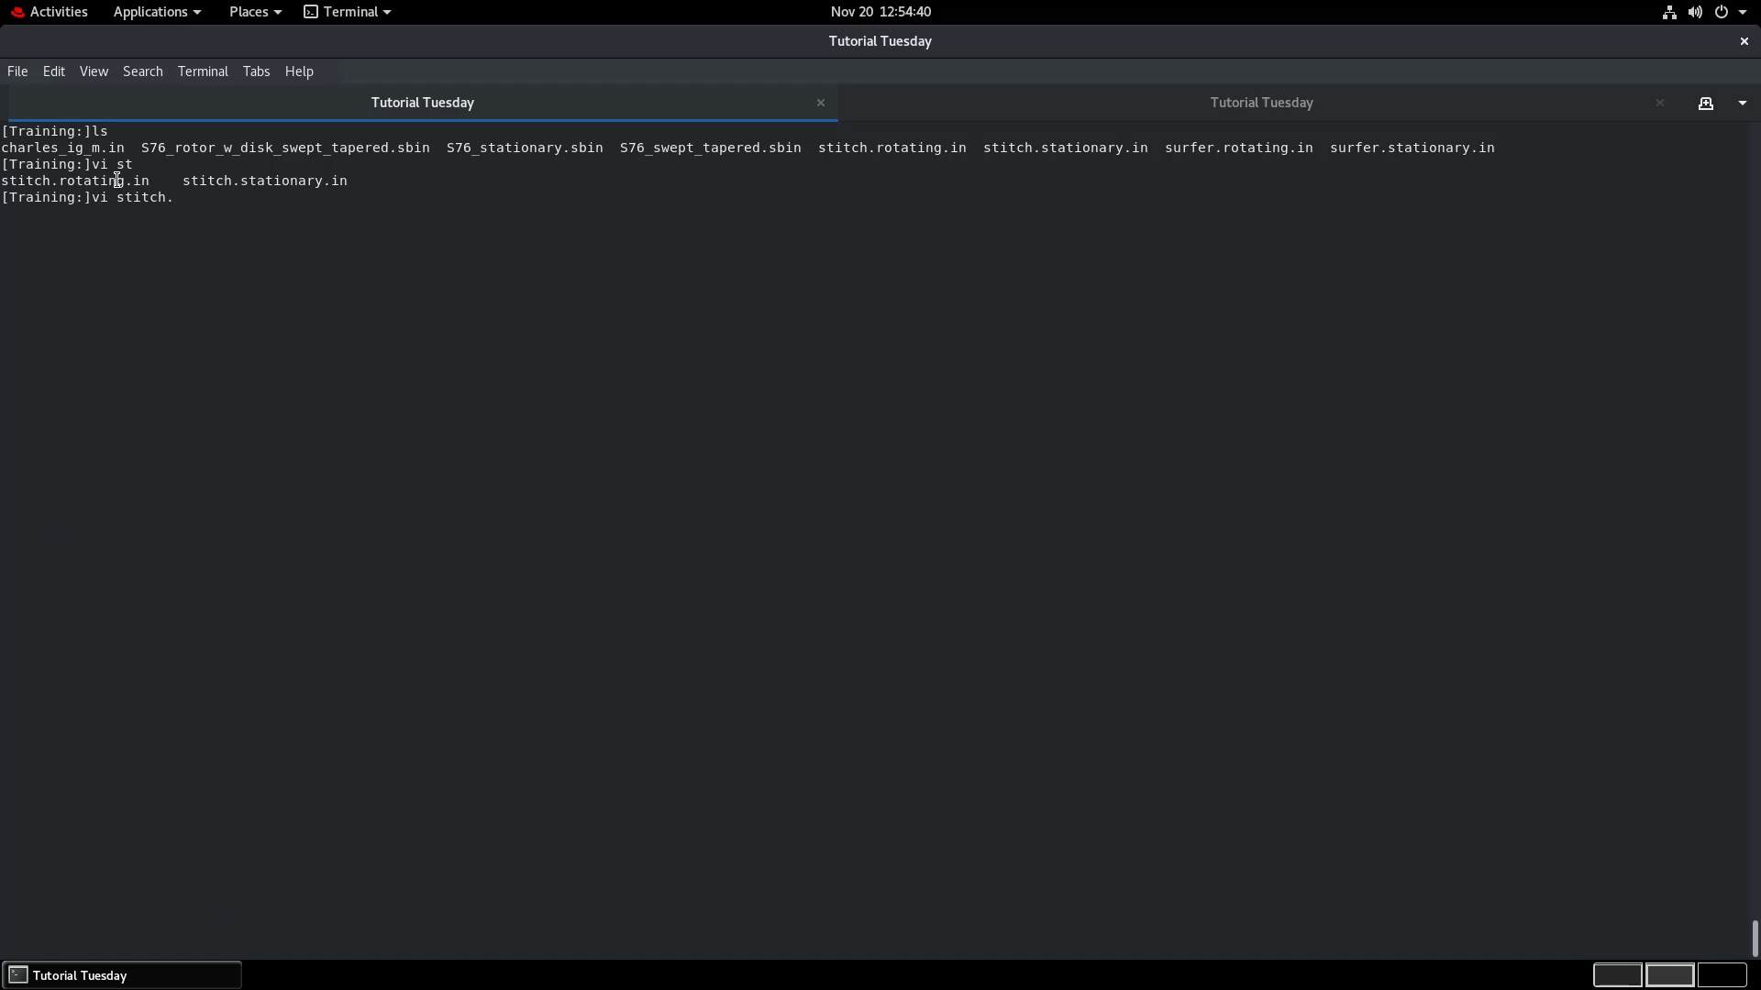
pyautogui.write('r')
pyautogui.press('Tab')
pyautogui.press('Return')
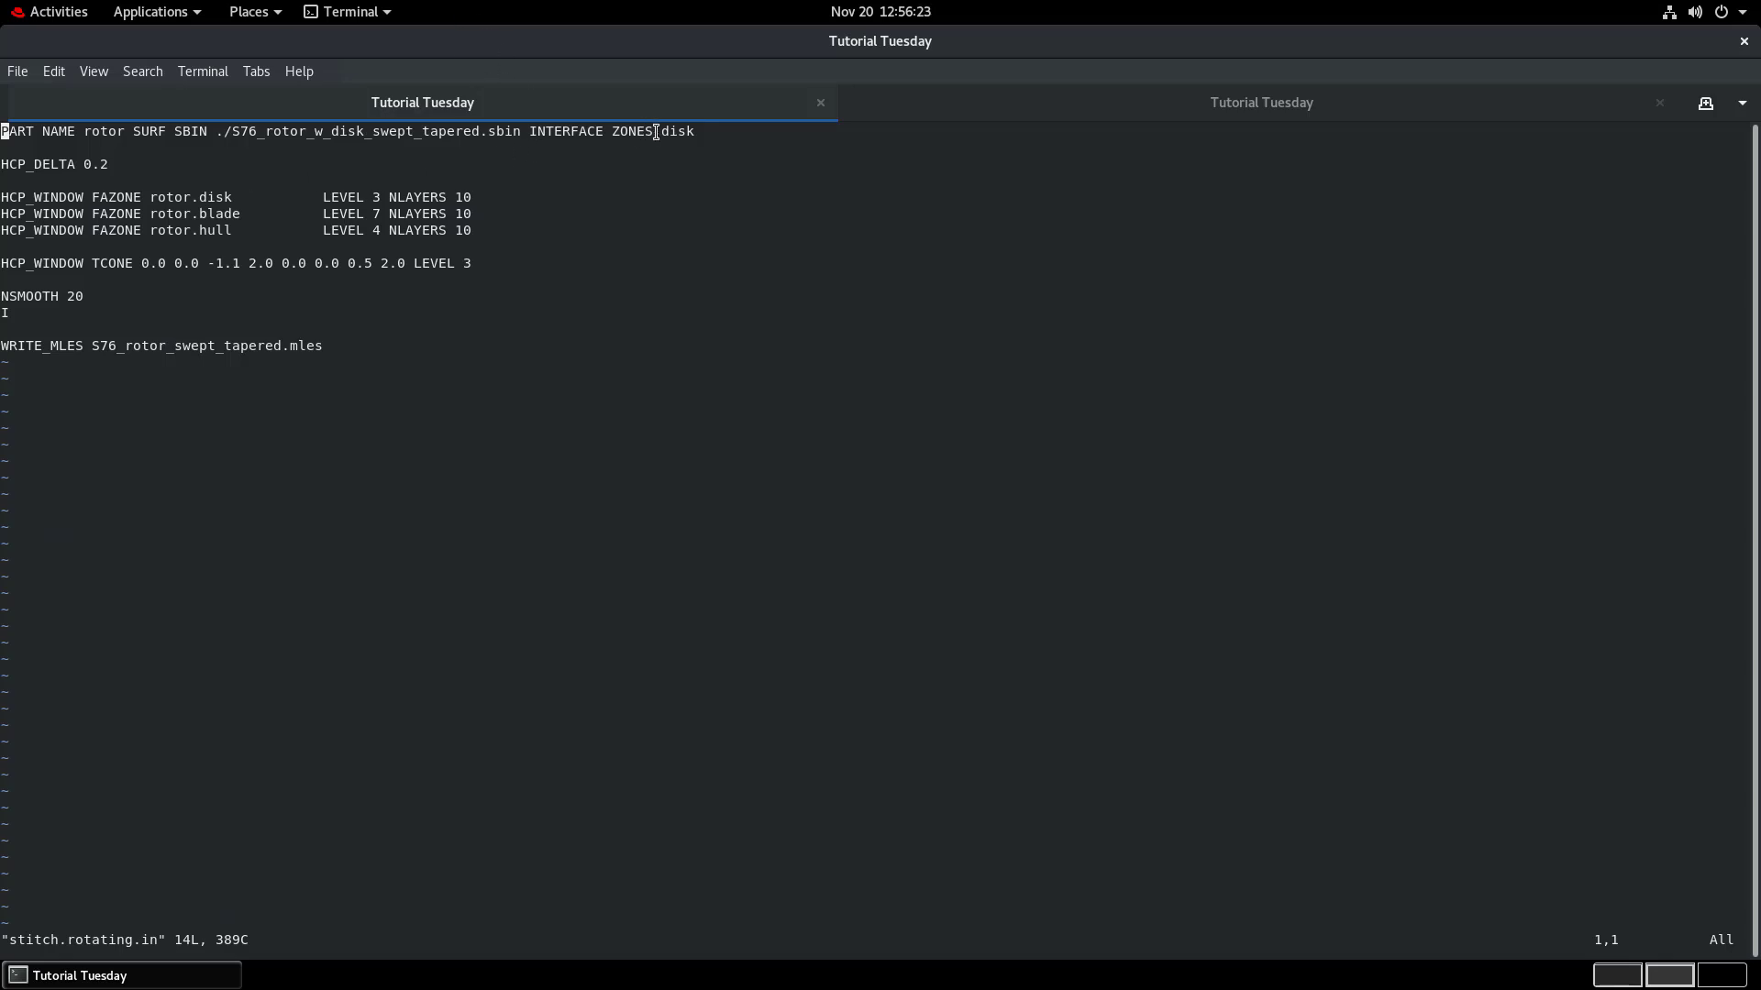
pyautogui.moveTo(656, 131); pyautogui.dragTo(703, 133)
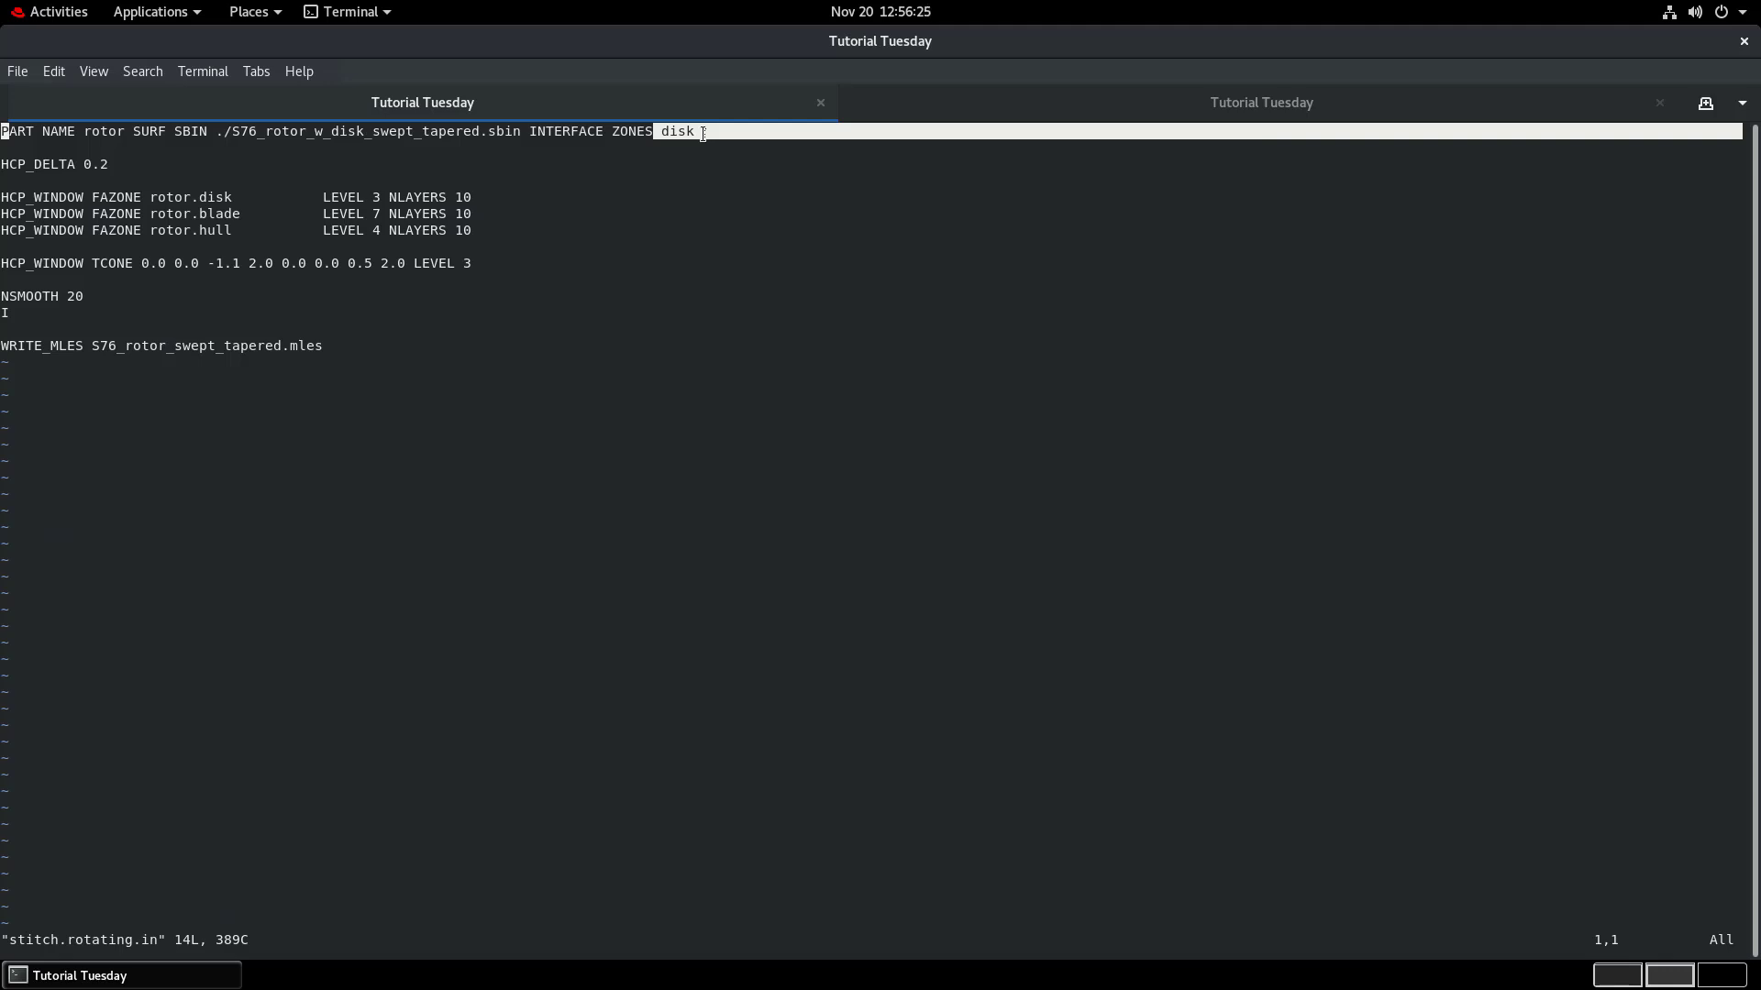
pyautogui.moveTo(9, 165); pyautogui.dragTo(67, 165)
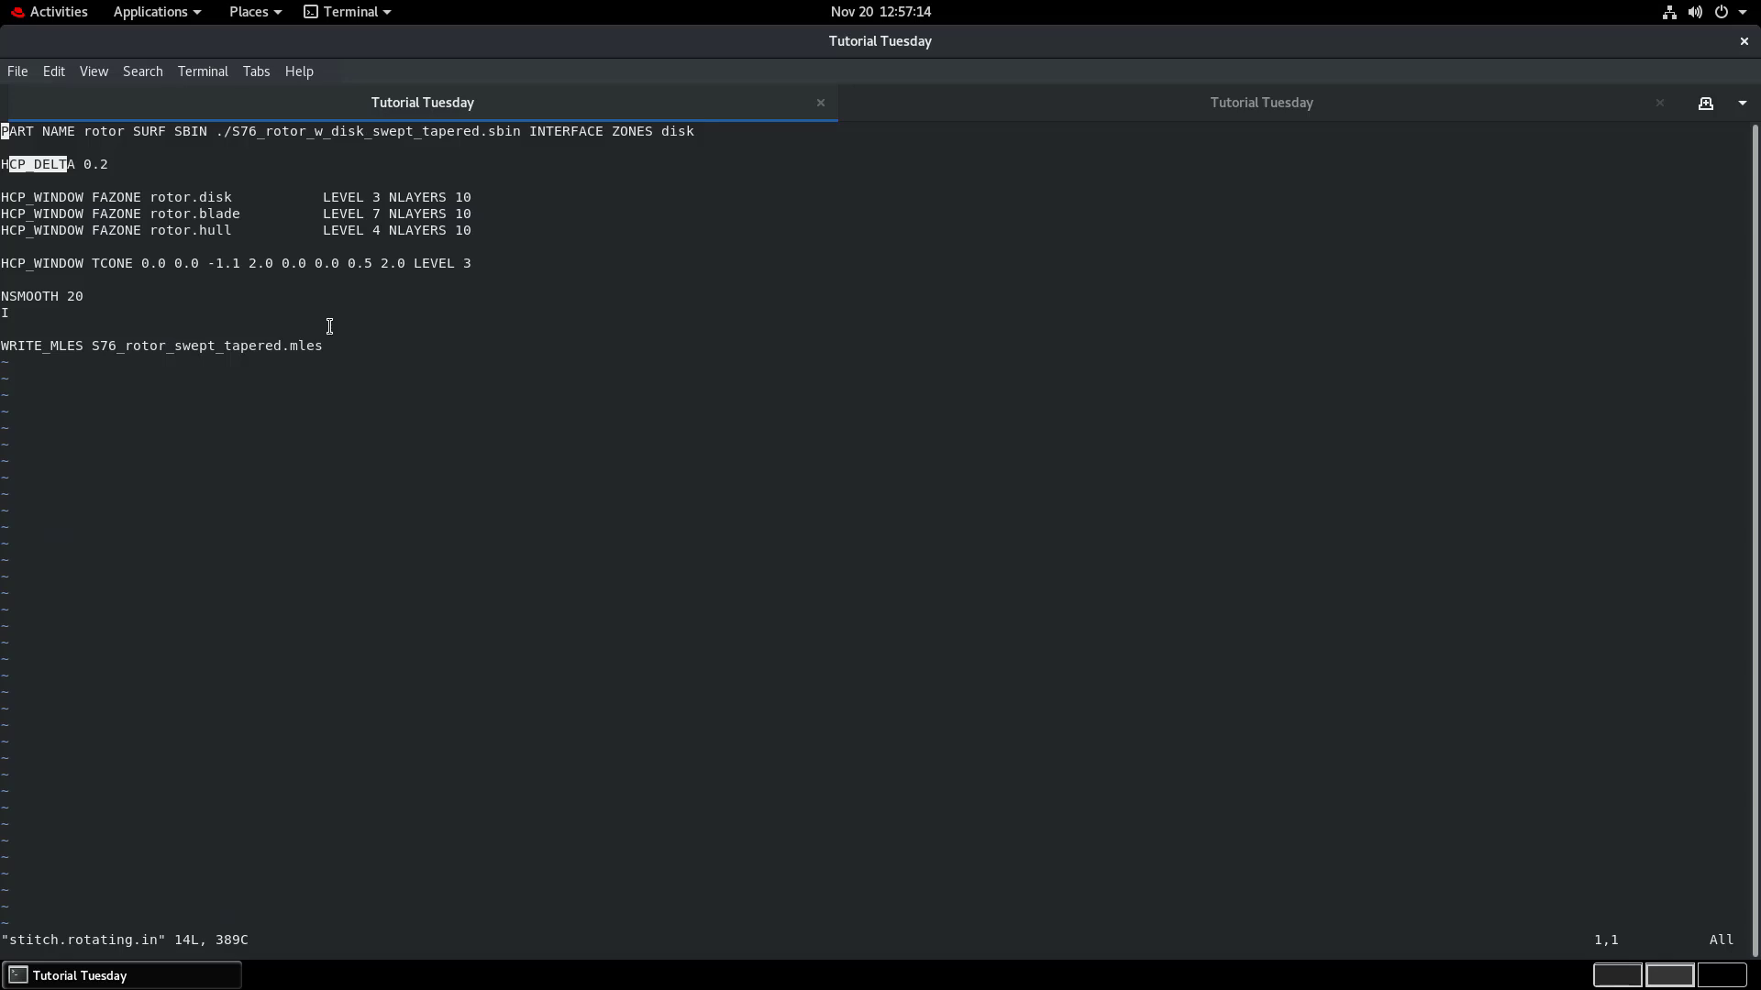
pyautogui.click(266, 280)
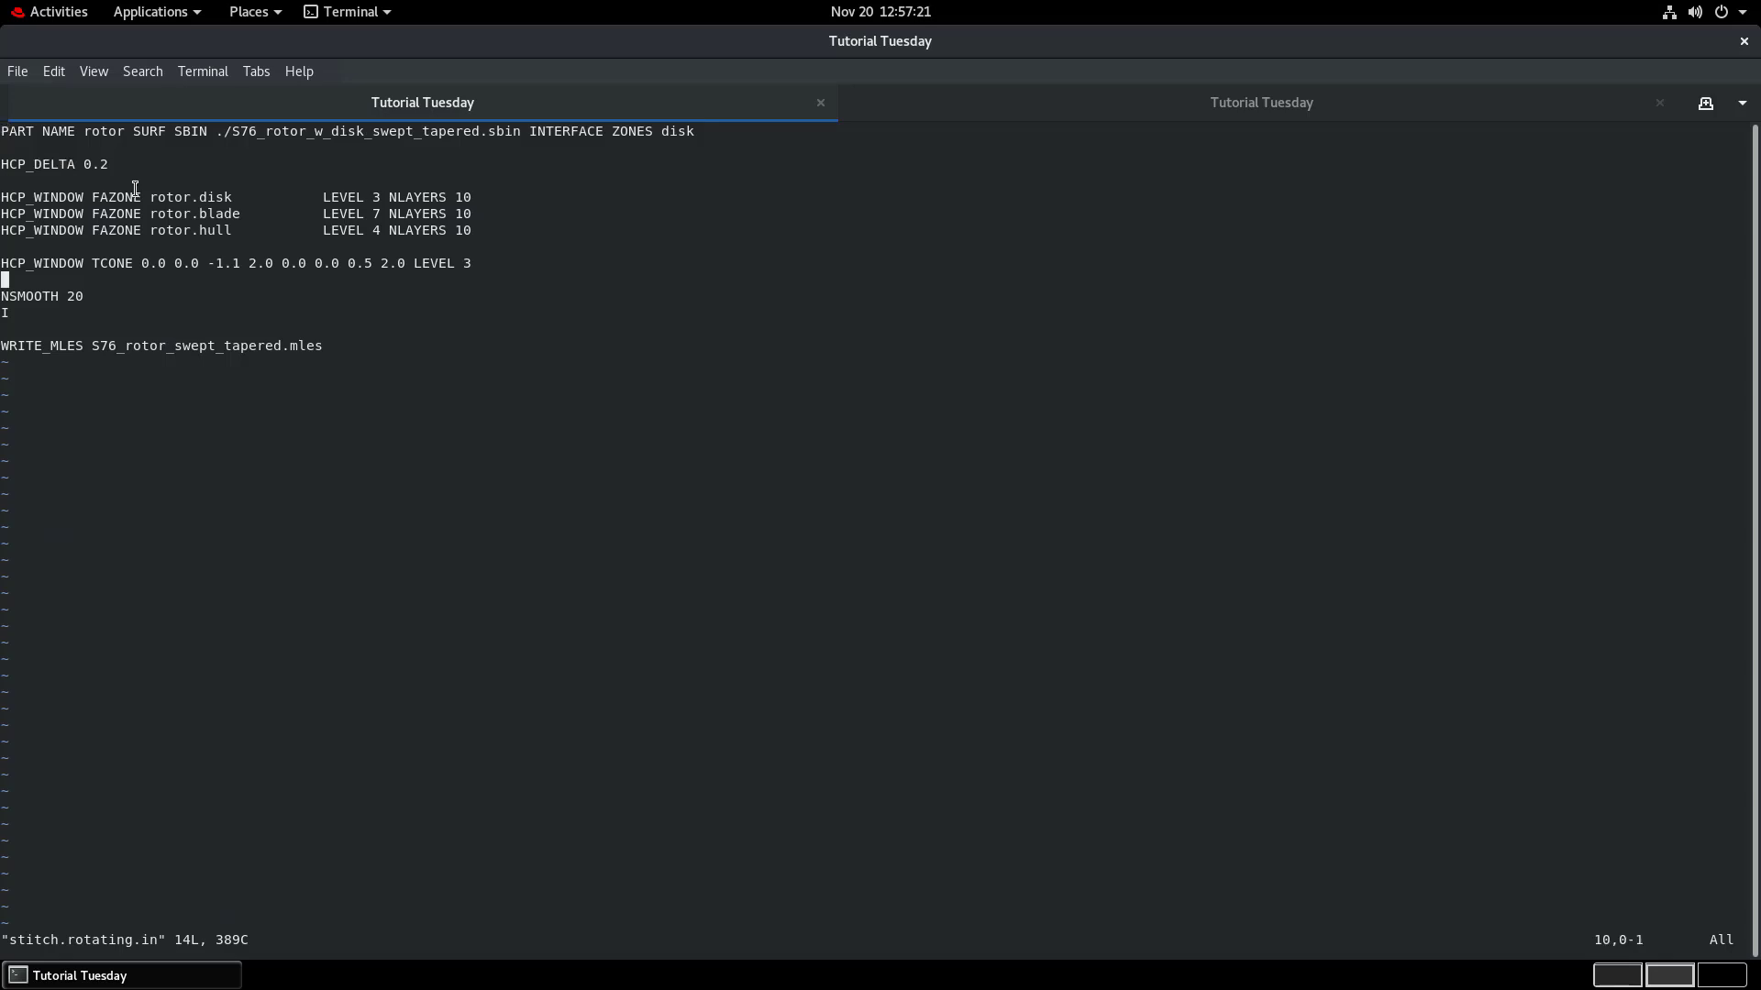
# Save and close the input file, and run charles_launch.sh -np 48 stitch.exe -i stitch.rotating.in | tee log.rotatingMesh.
pyautogui.write('iI')
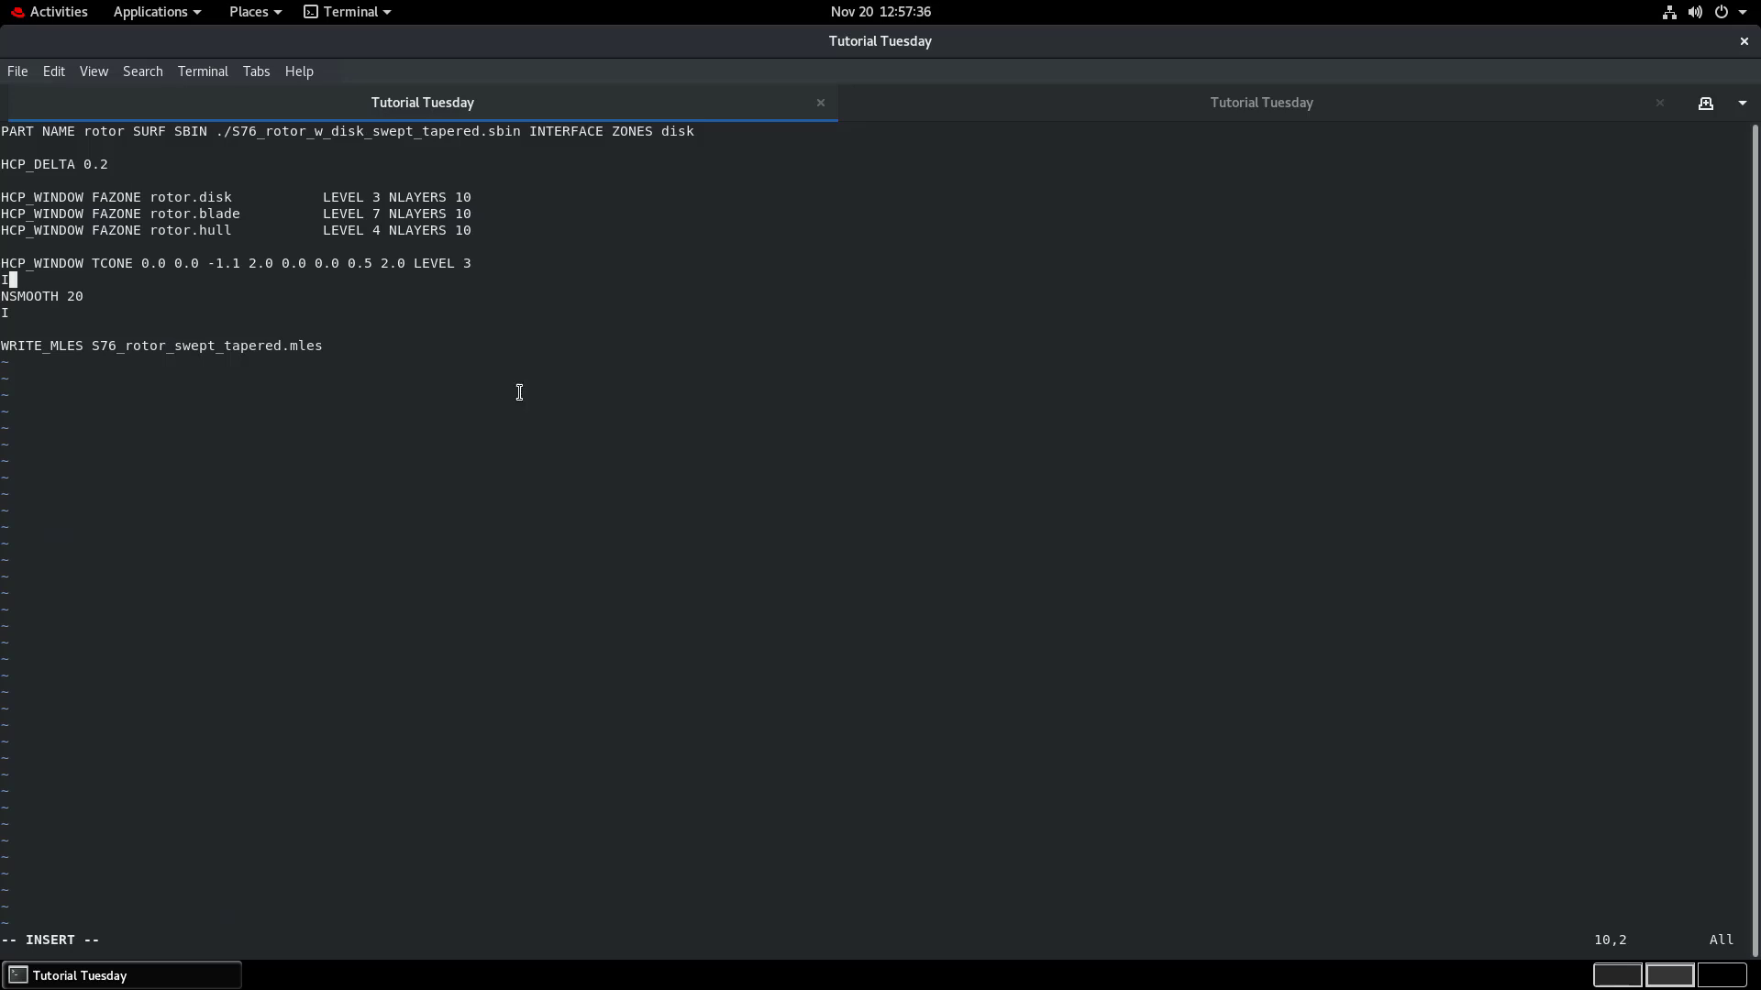
pyautogui.press('Escape')
pyautogui.write(':wq')
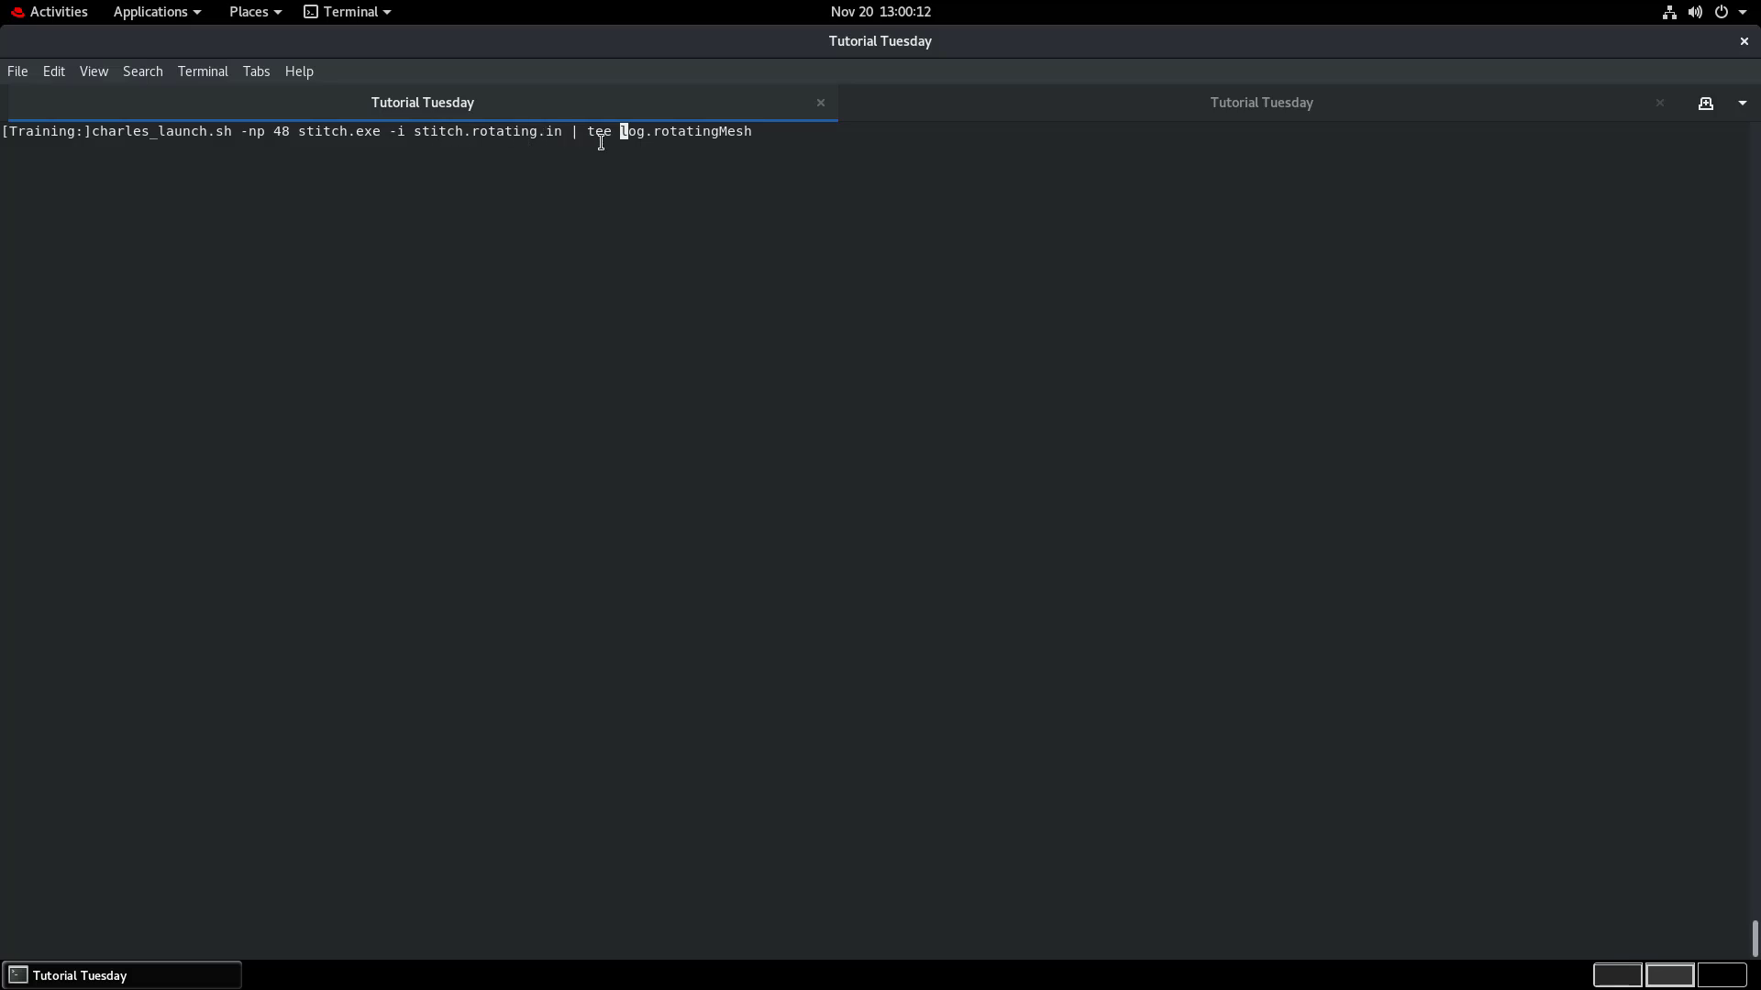
pyautogui.press('Return')
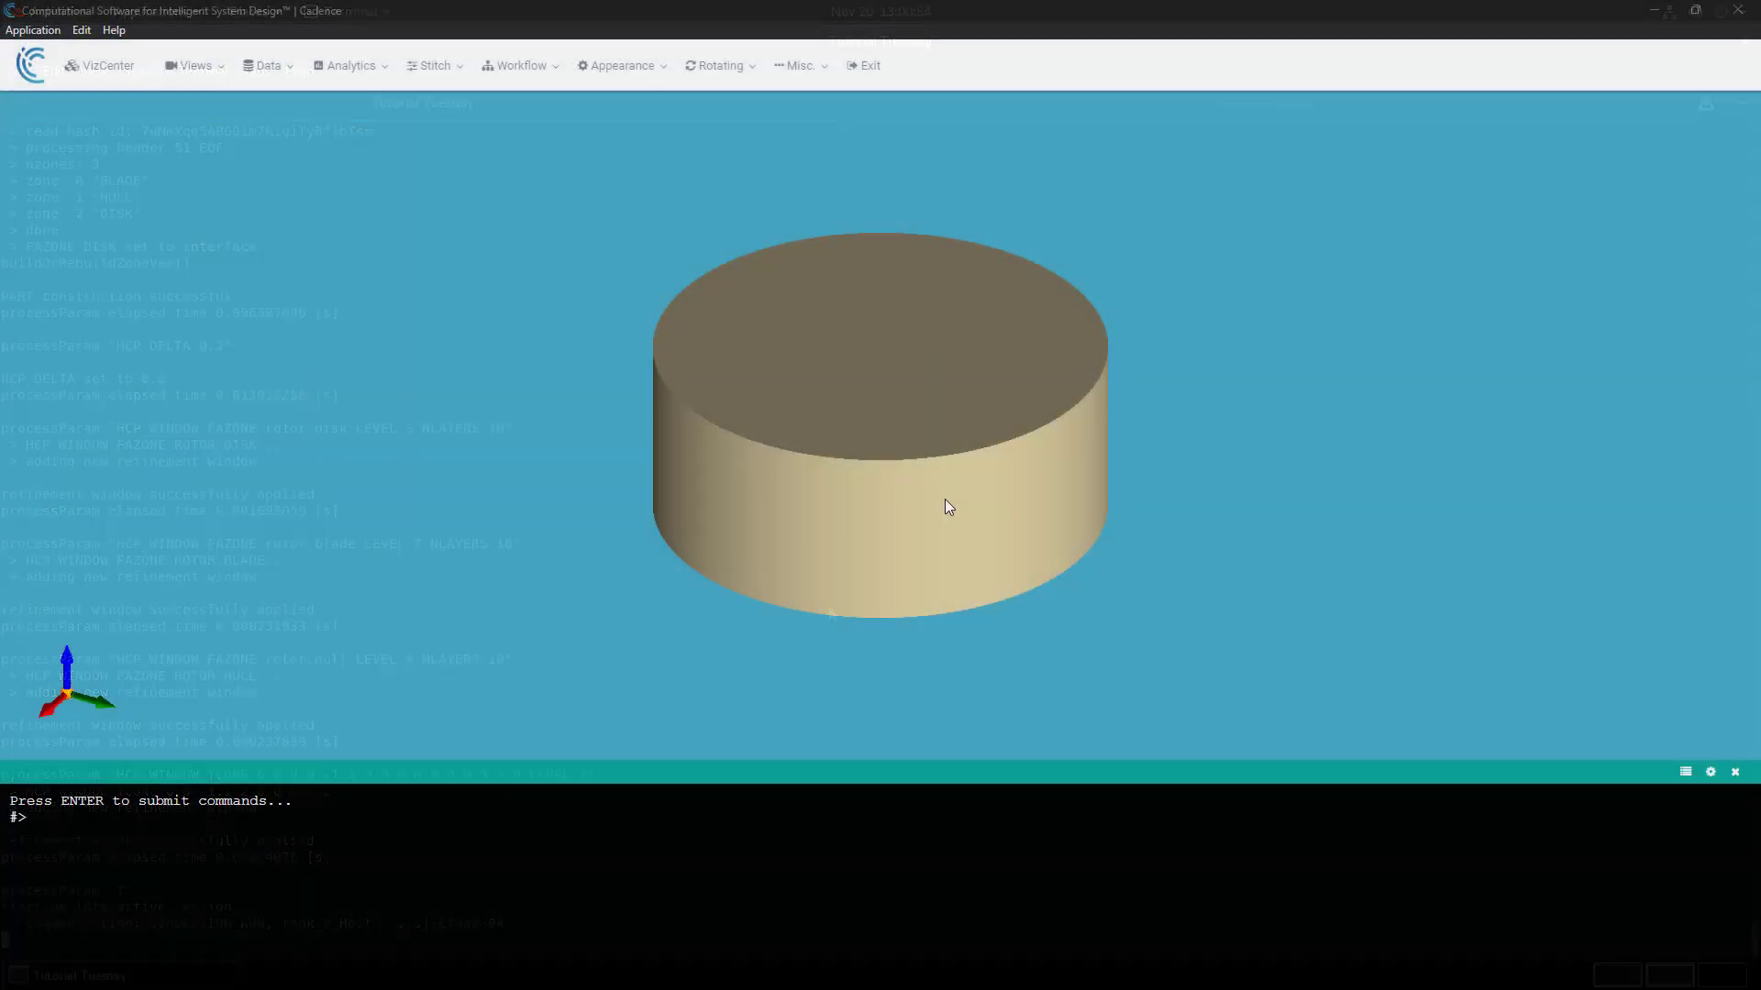
# In the Cadence viewer, open the stitch refinement windows list and display the disk, blade, hull and TCONE windows.
pyautogui.moveTo(462, 392); pyautogui.dragTo(581, 413)
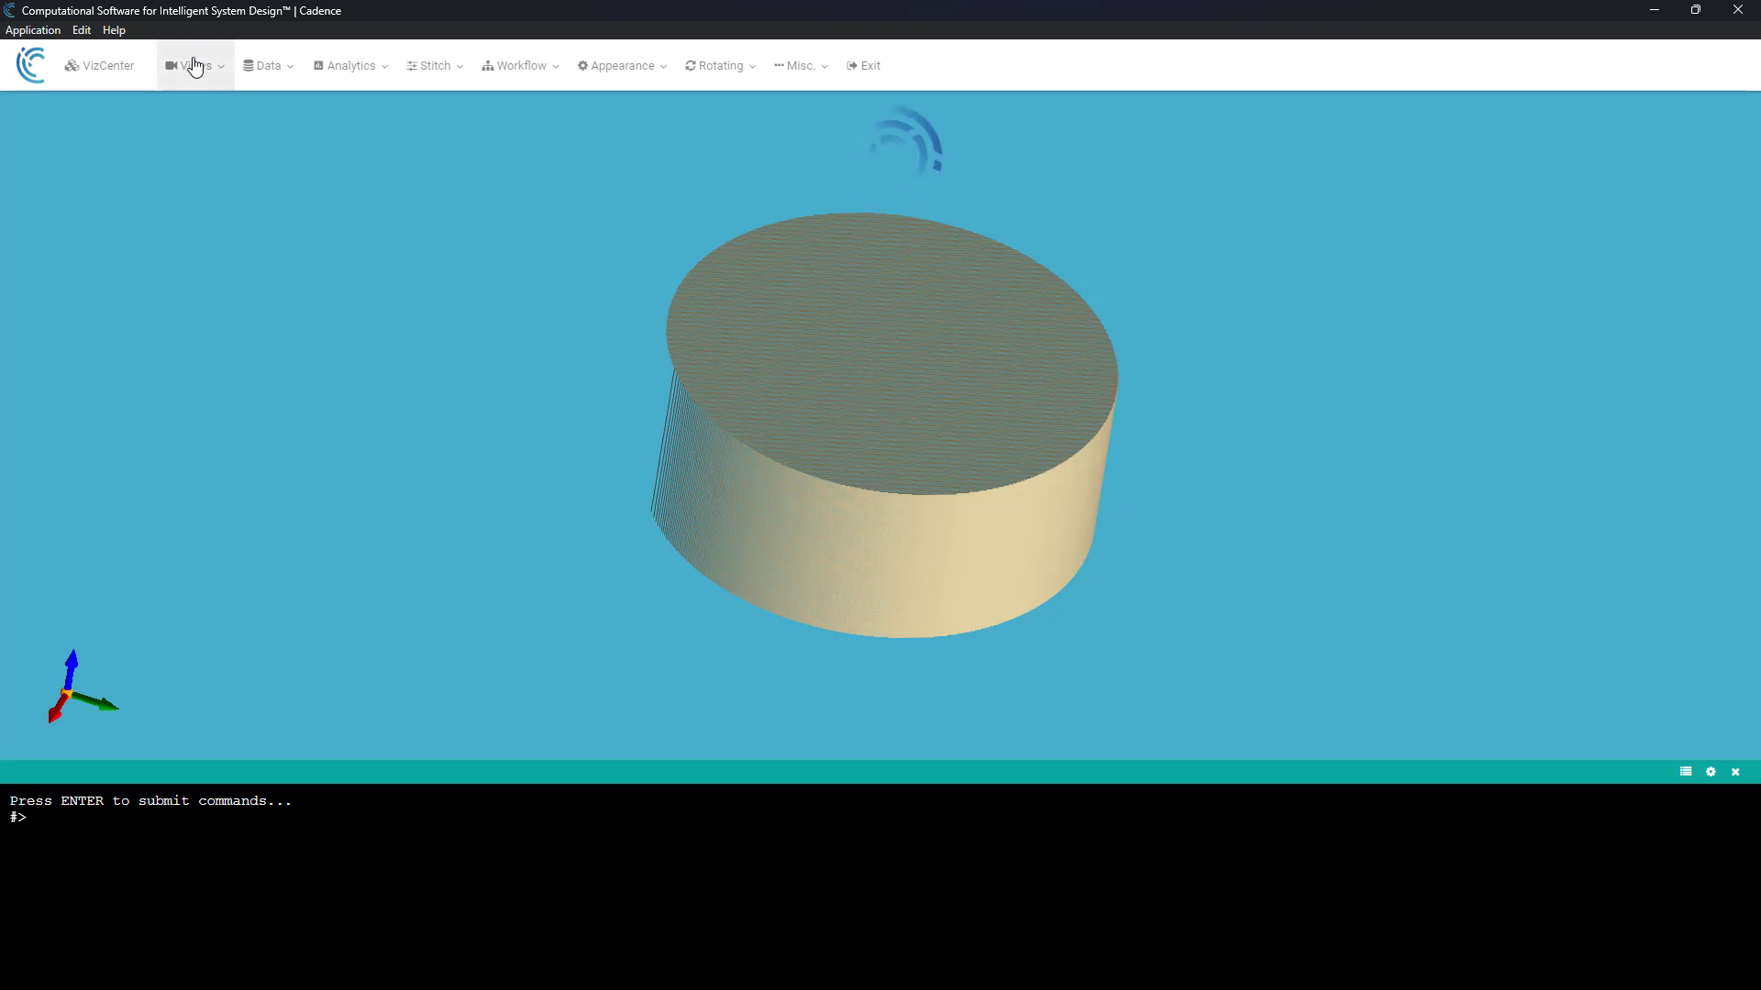
pyautogui.click(436, 69)
pyautogui.click(474, 143)
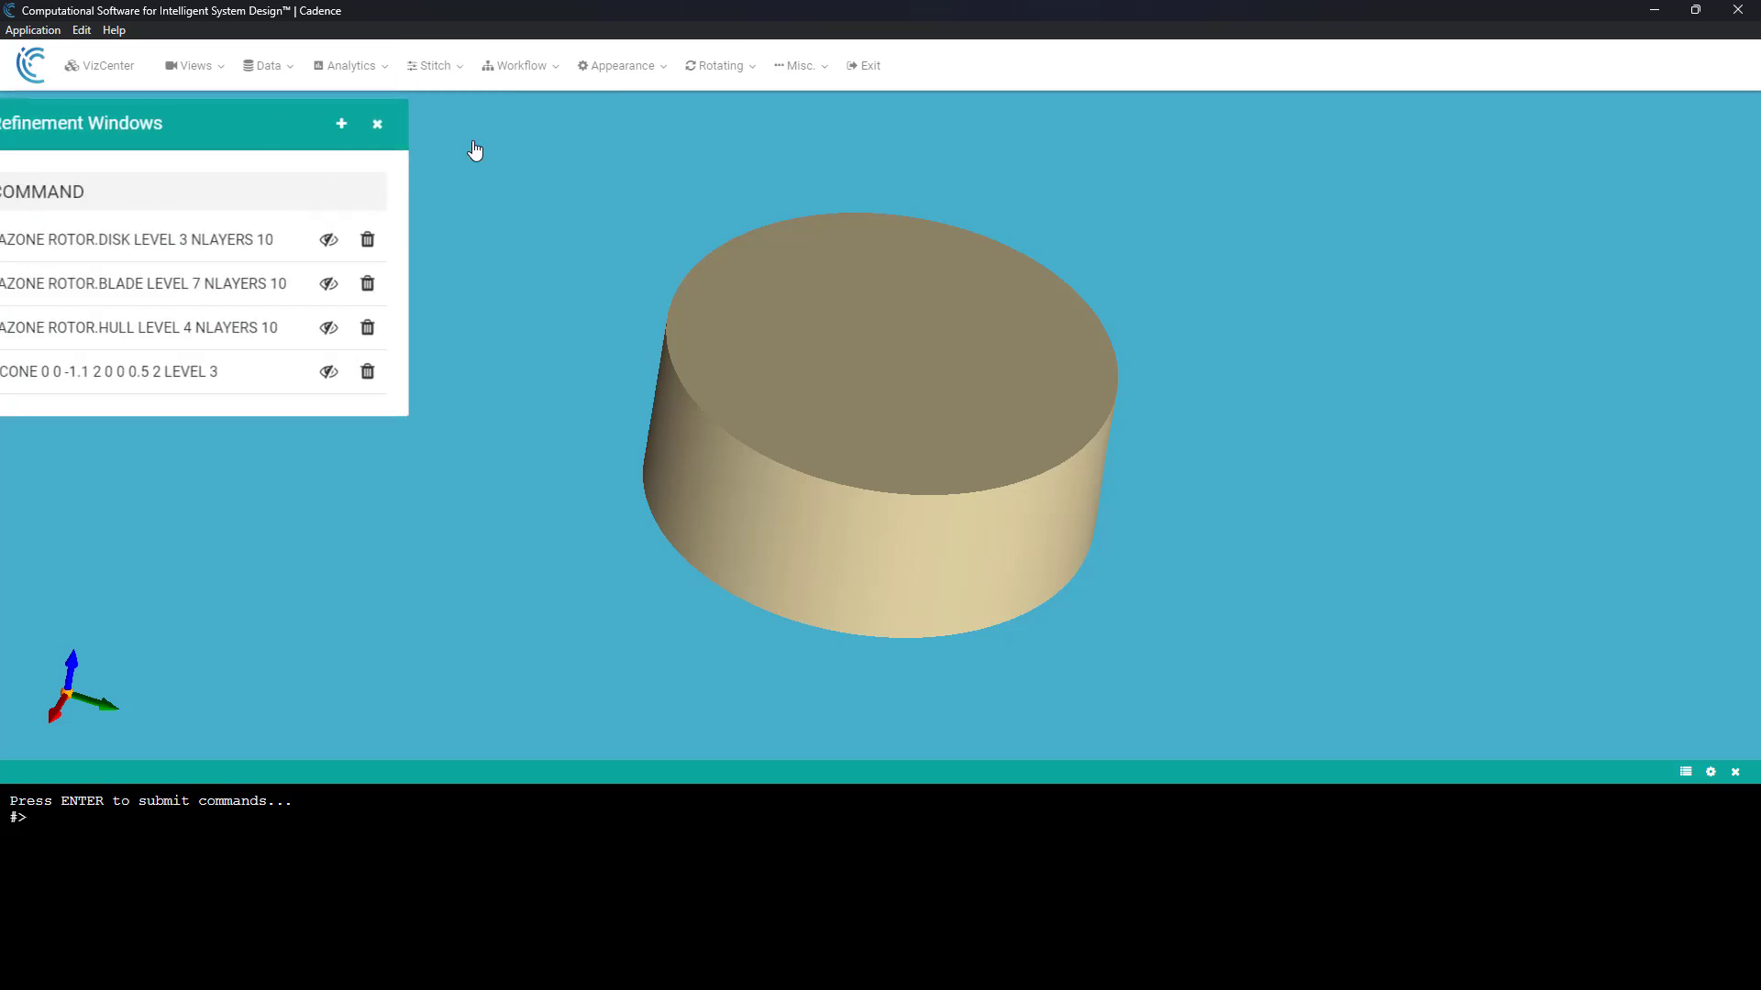
pyautogui.click(368, 241)
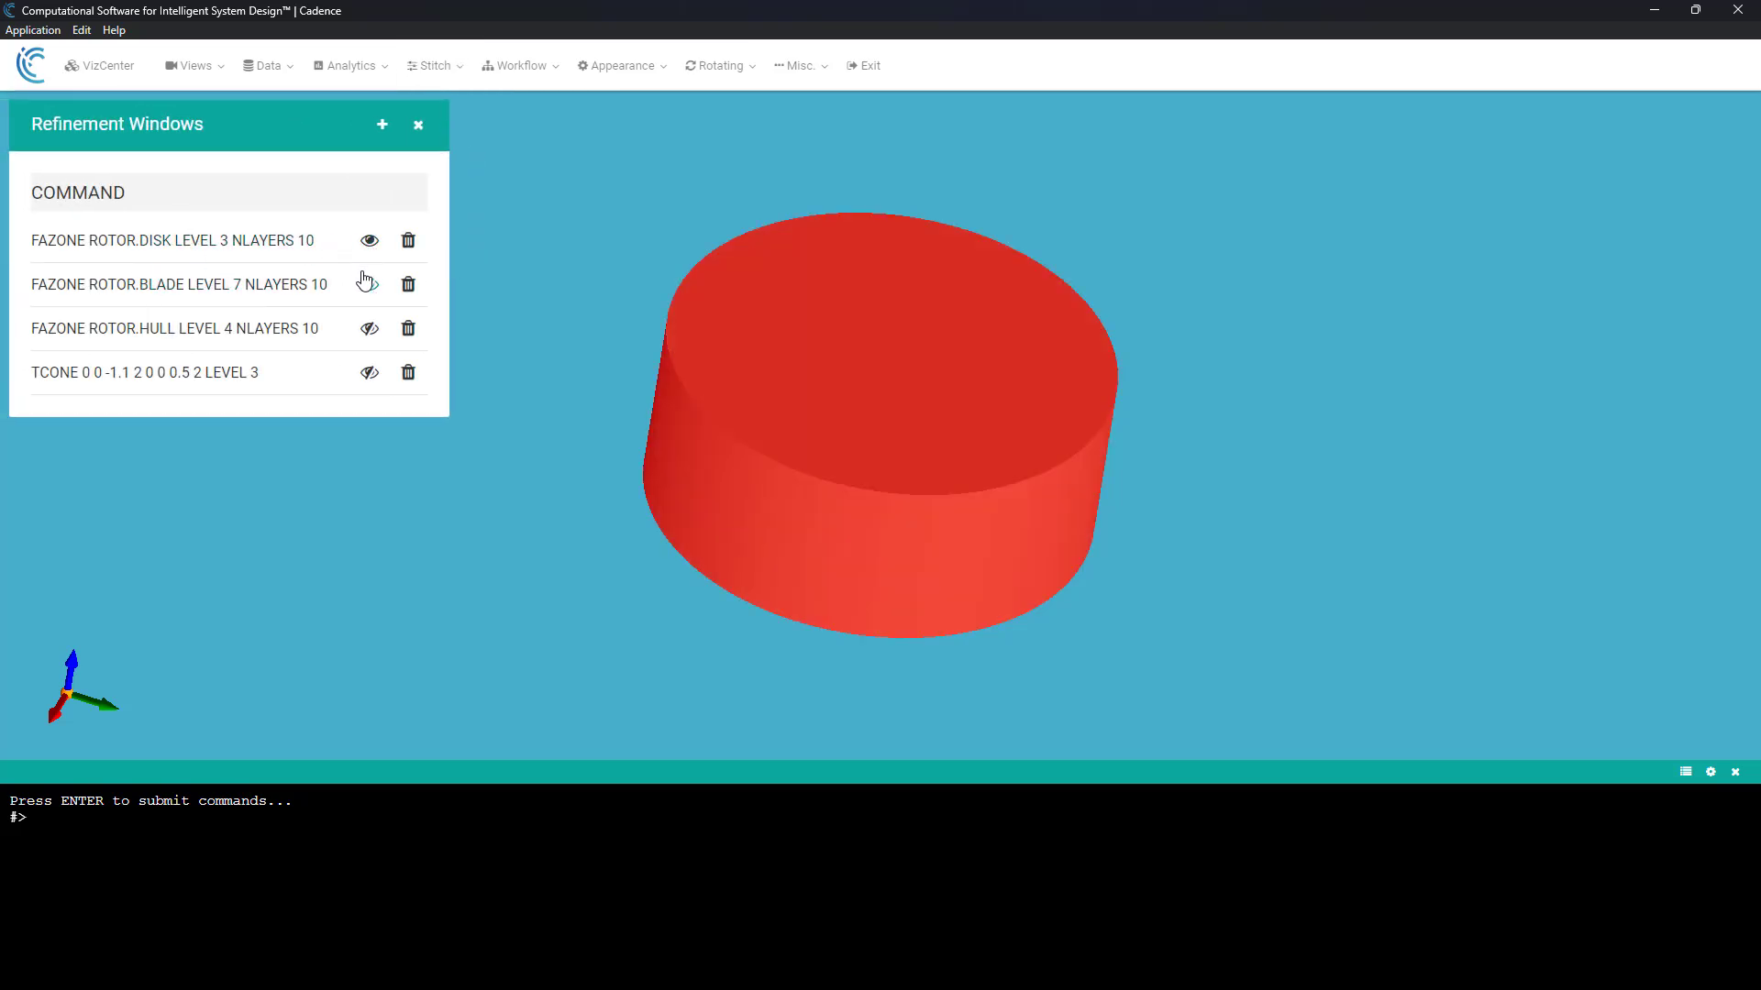
pyautogui.click(369, 285)
pyautogui.click(369, 328)
pyautogui.click(369, 371)
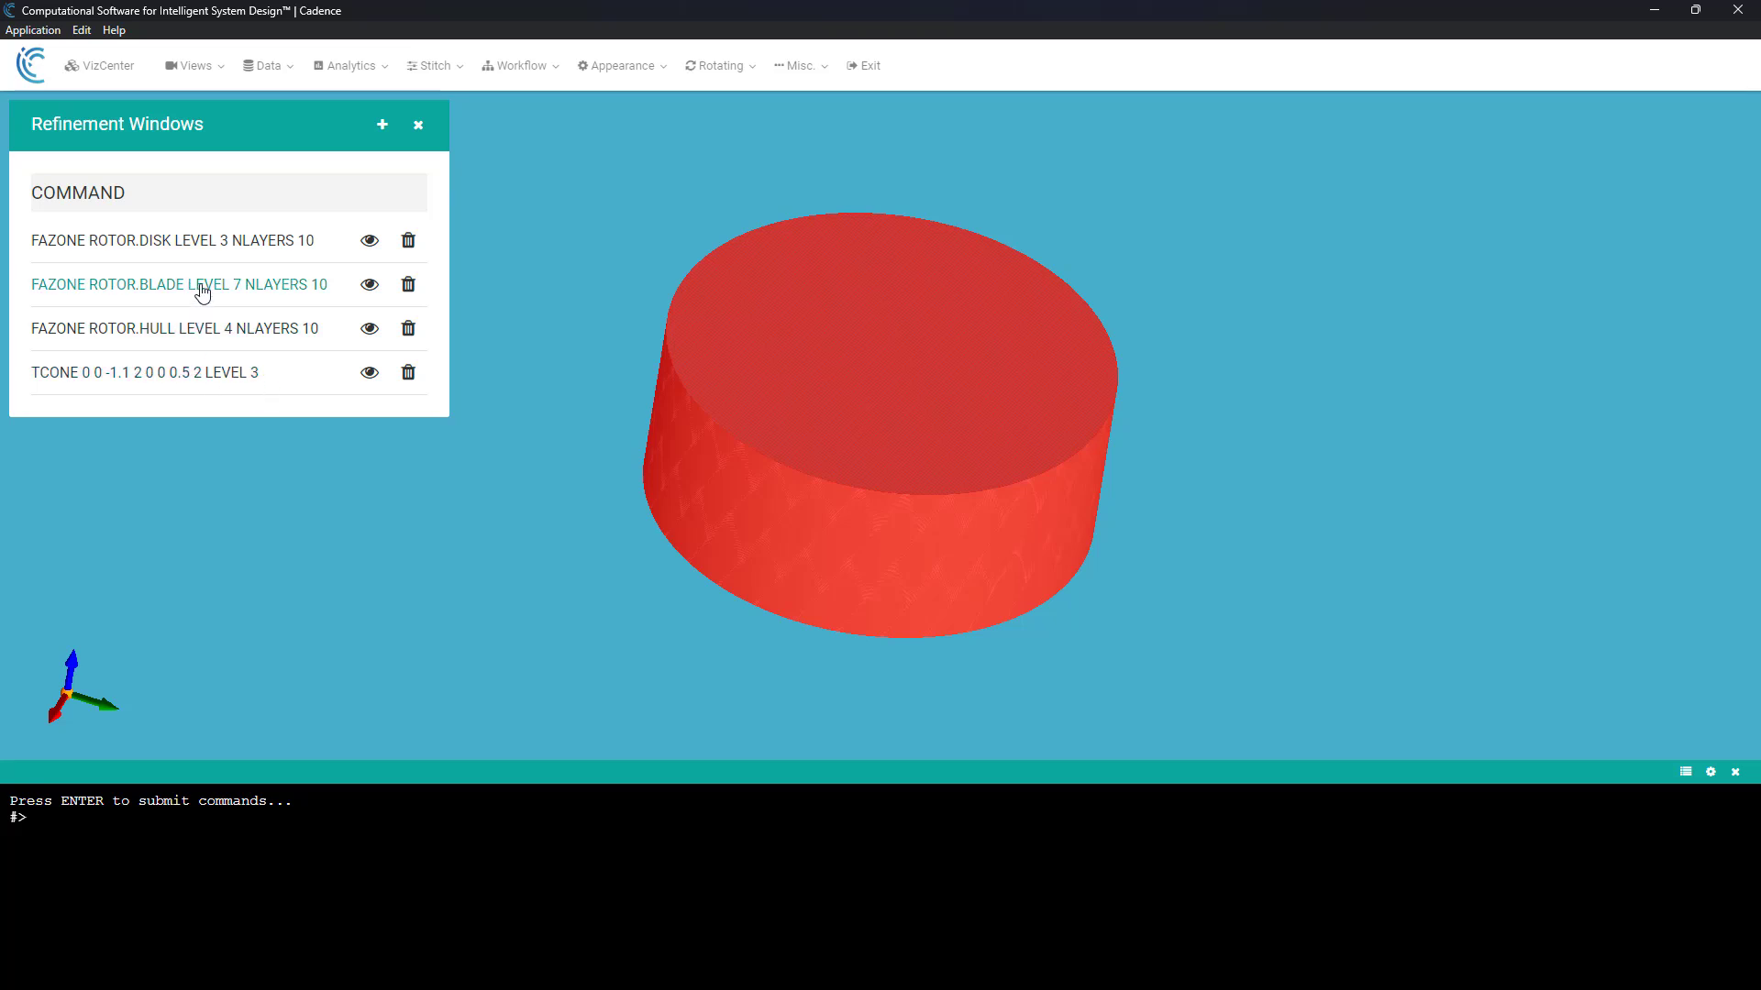
# Hide the disk, blade, hull and TCONE refinement windows, and close the refinement windows list.
pyautogui.click(368, 242)
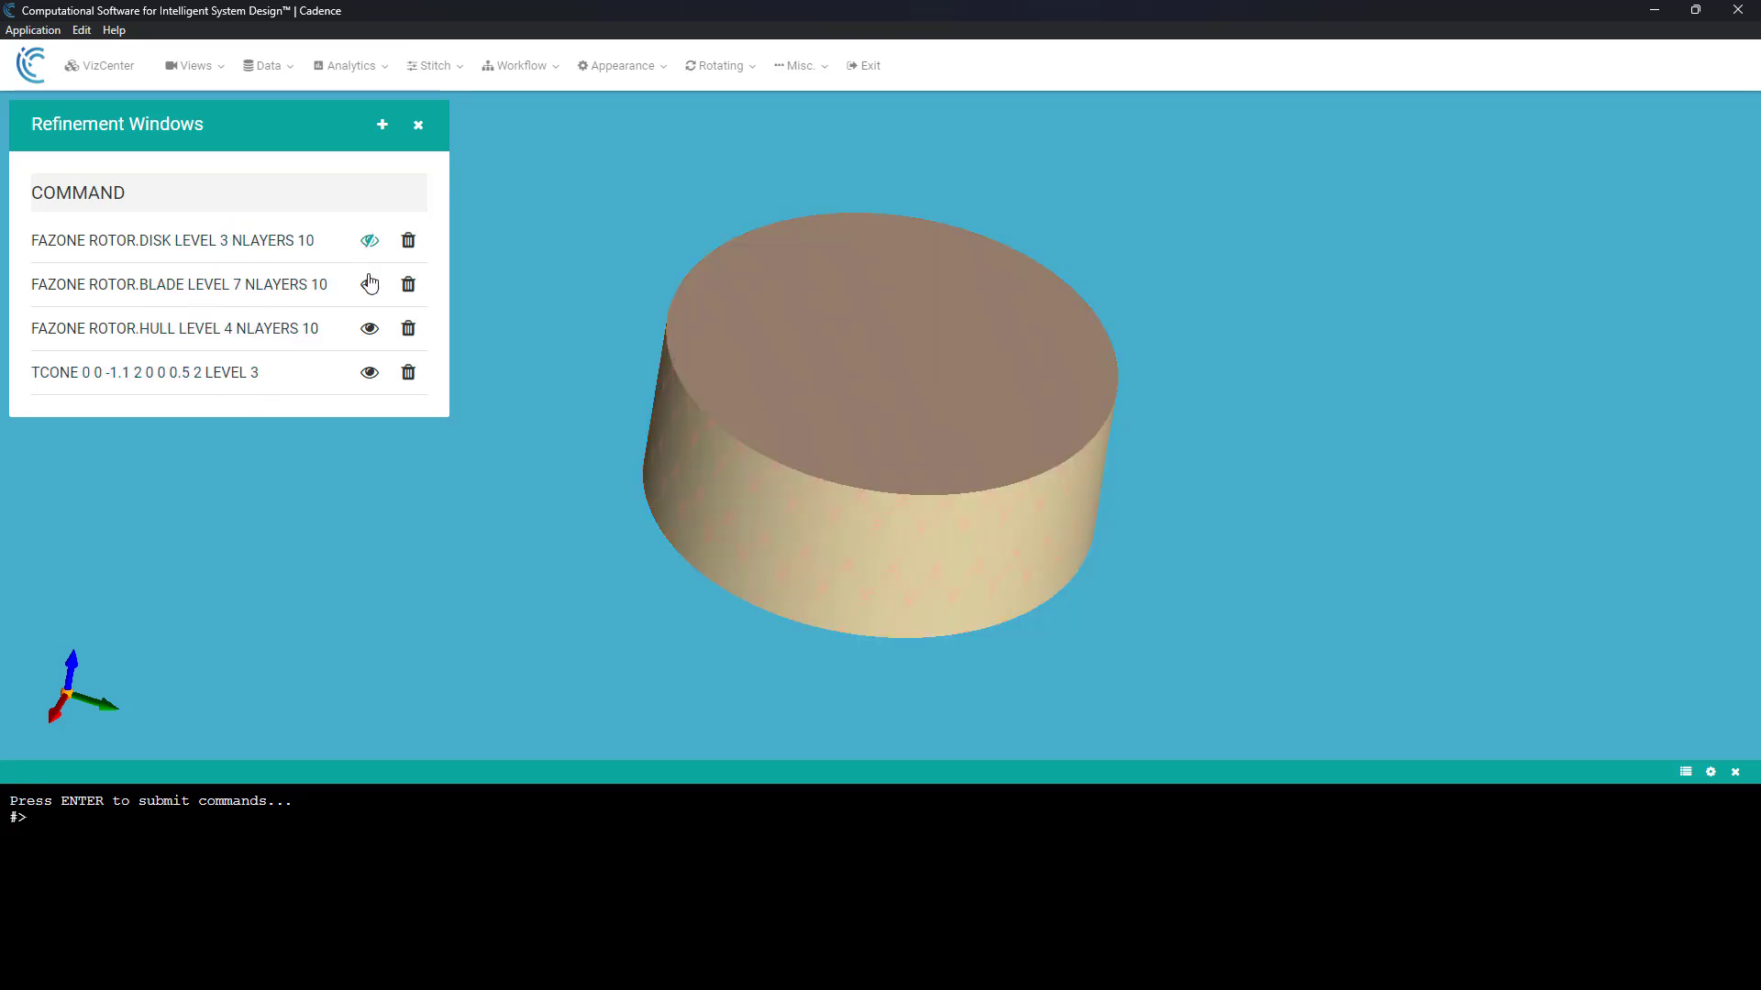
pyautogui.click(369, 285)
pyautogui.click(368, 329)
pyautogui.click(368, 373)
pyautogui.click(418, 125)
# Create a planar slice of the mesh variable through 0, 0, -0.3 with plane normal 1, 0, 0.
pyautogui.click(193, 66)
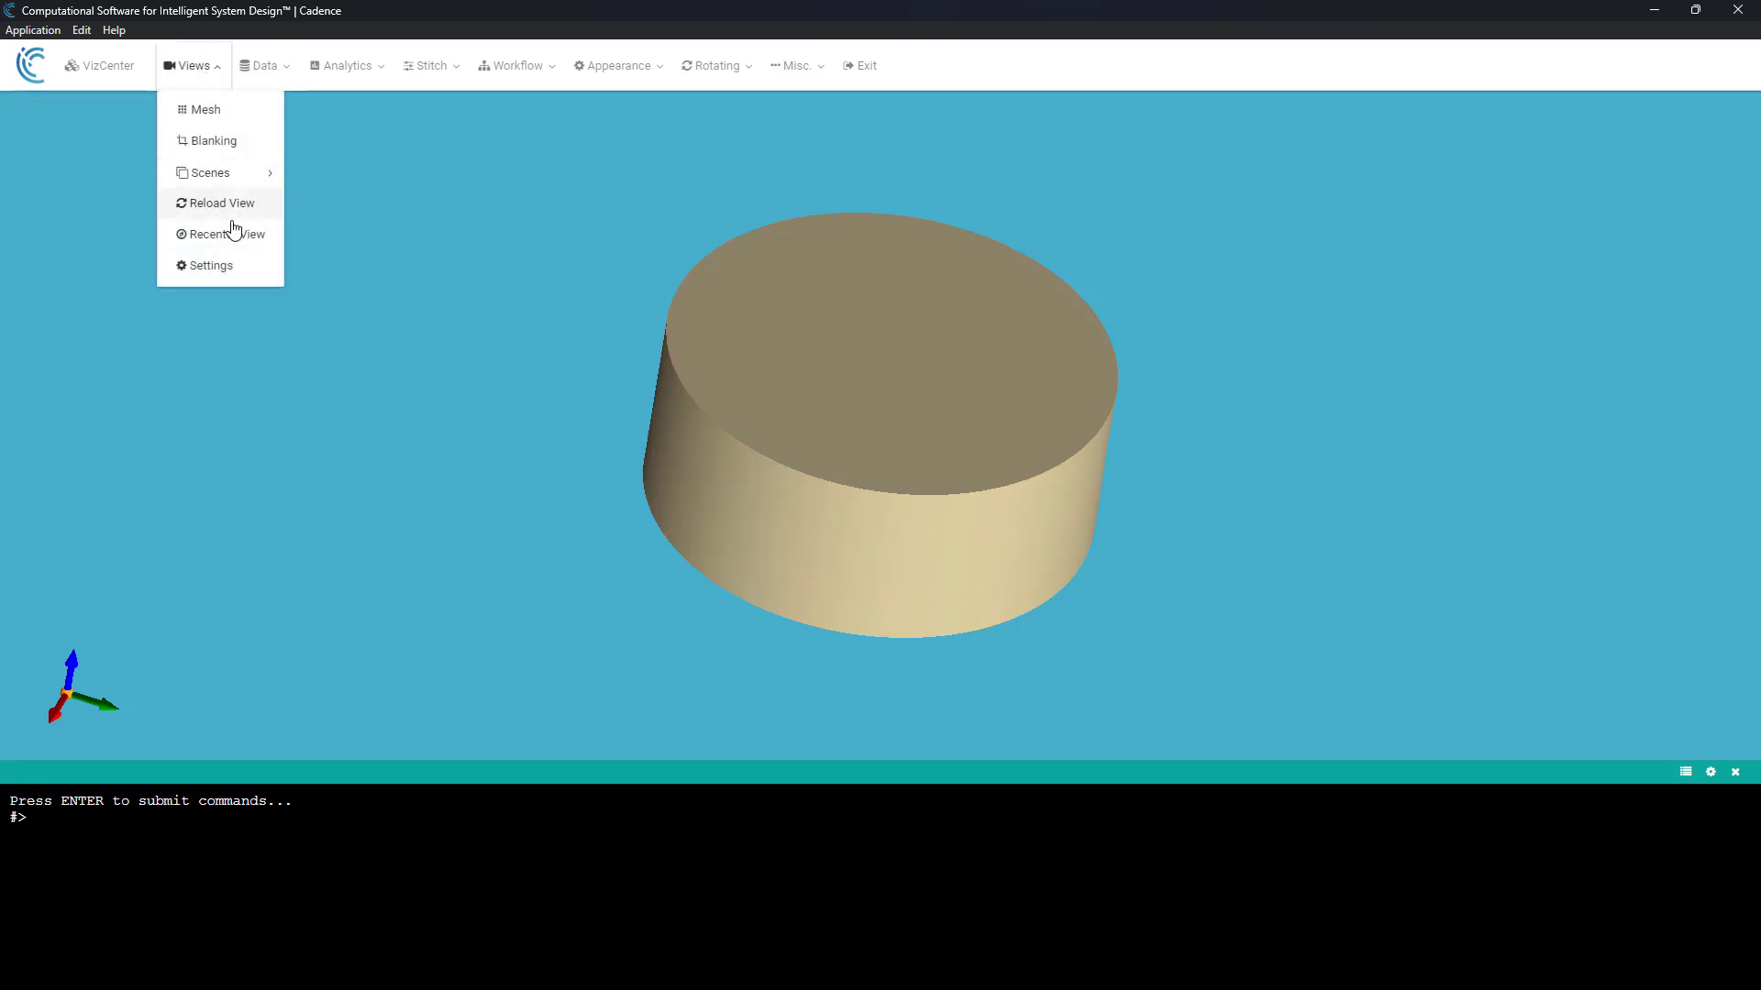
pyautogui.click(263, 68)
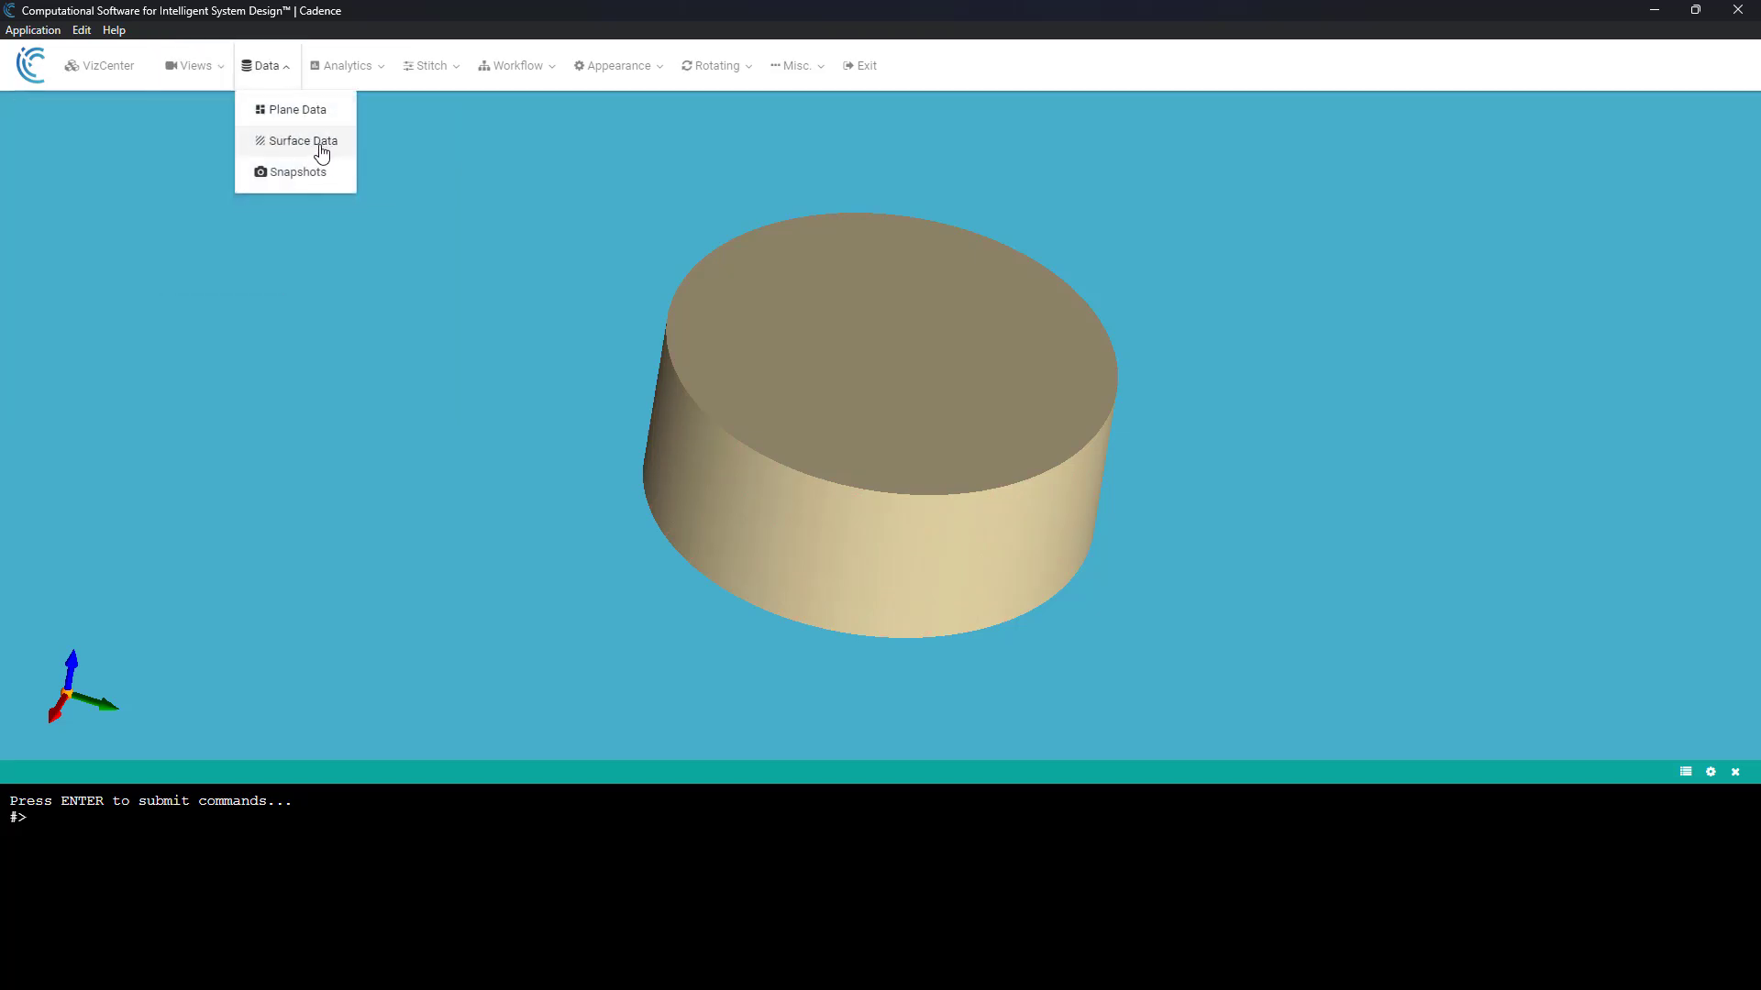
pyautogui.click(312, 111)
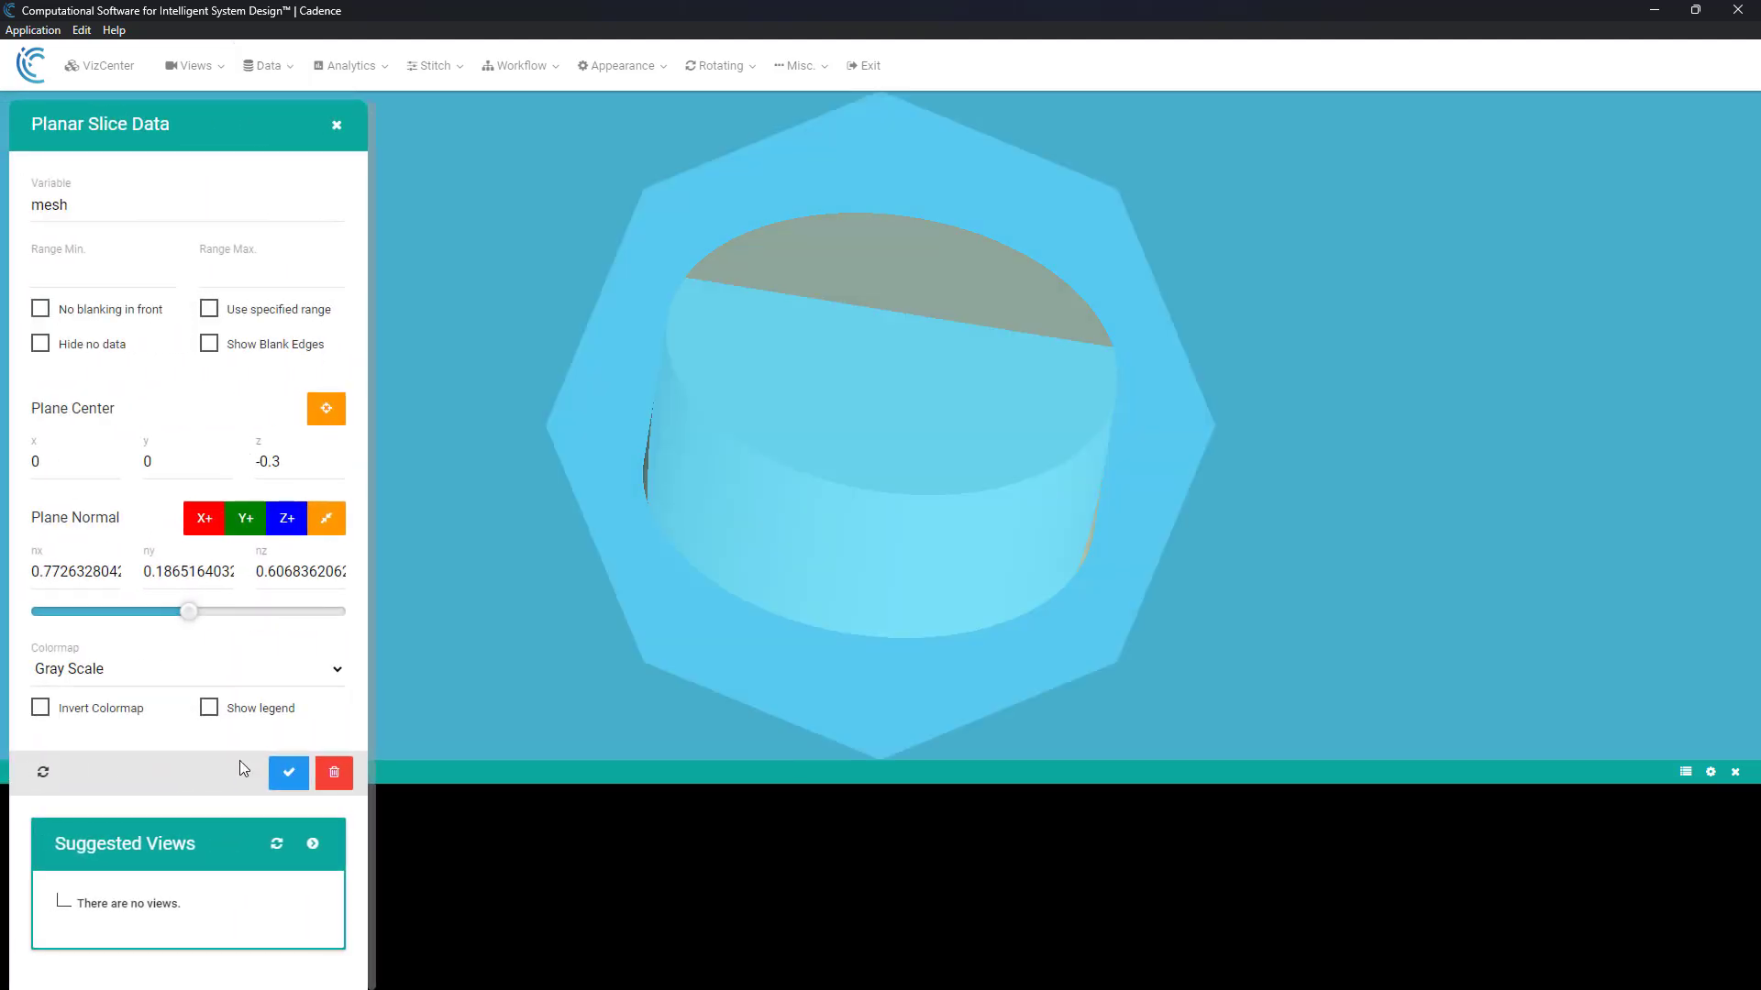
pyautogui.click(254, 523)
pyautogui.click(207, 523)
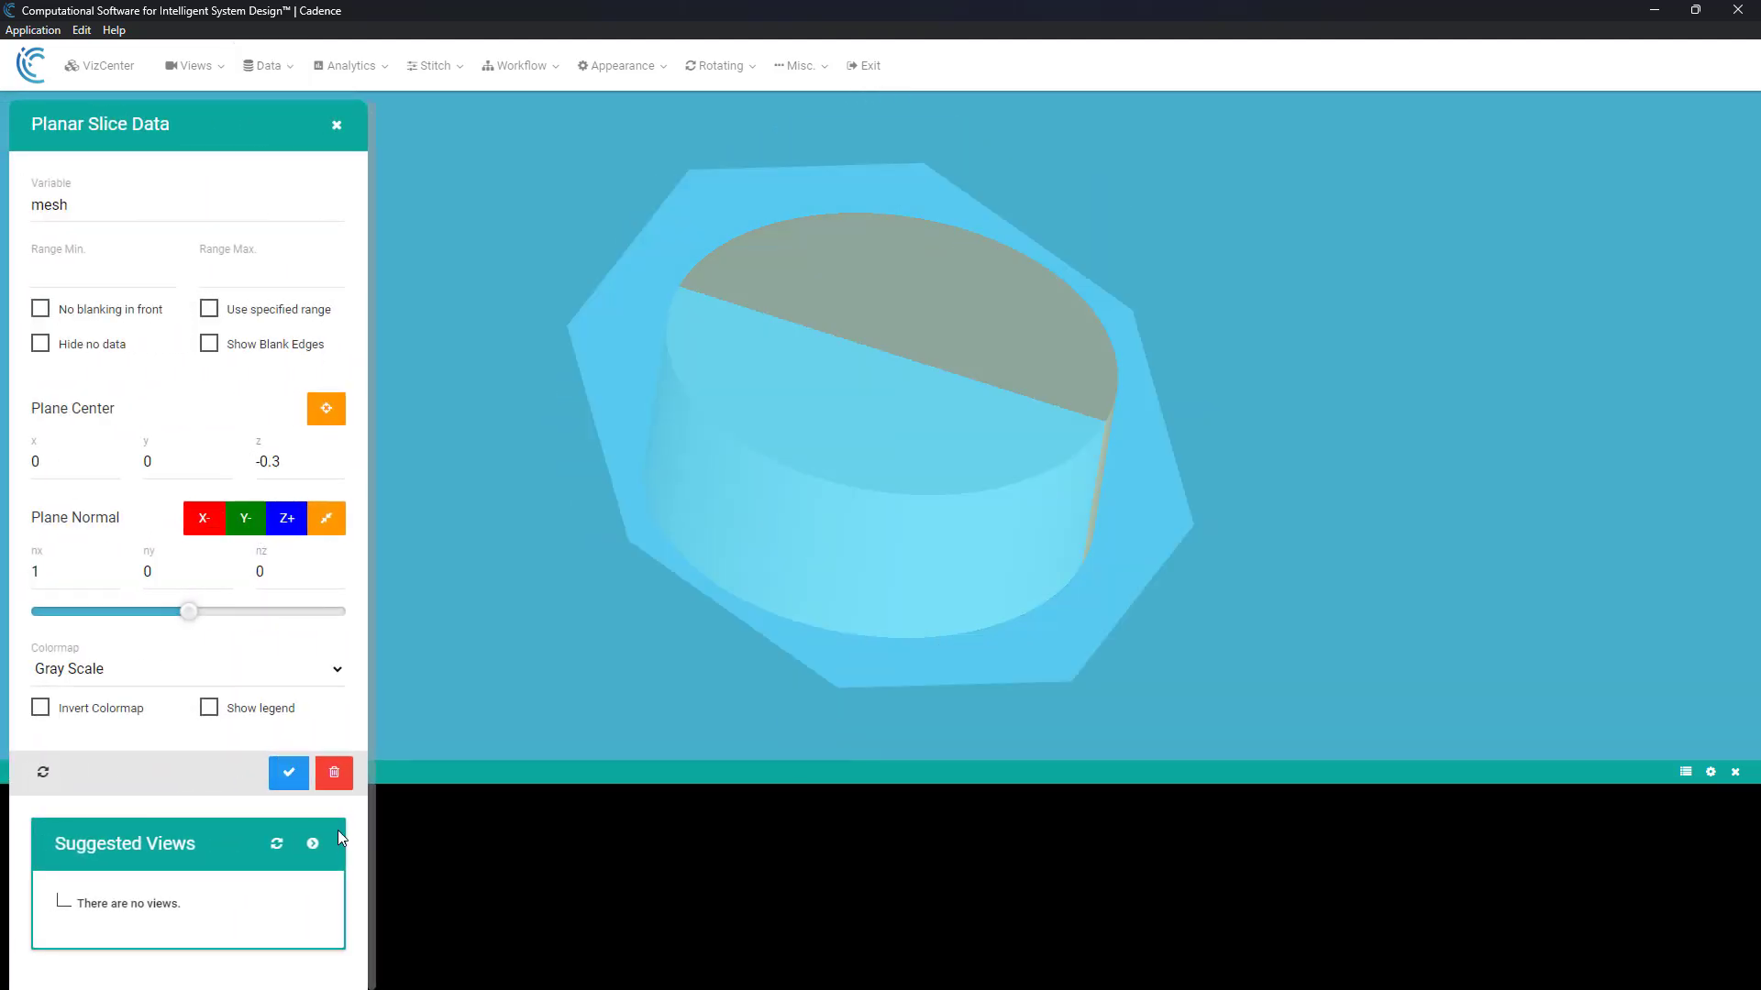
pyautogui.click(297, 780)
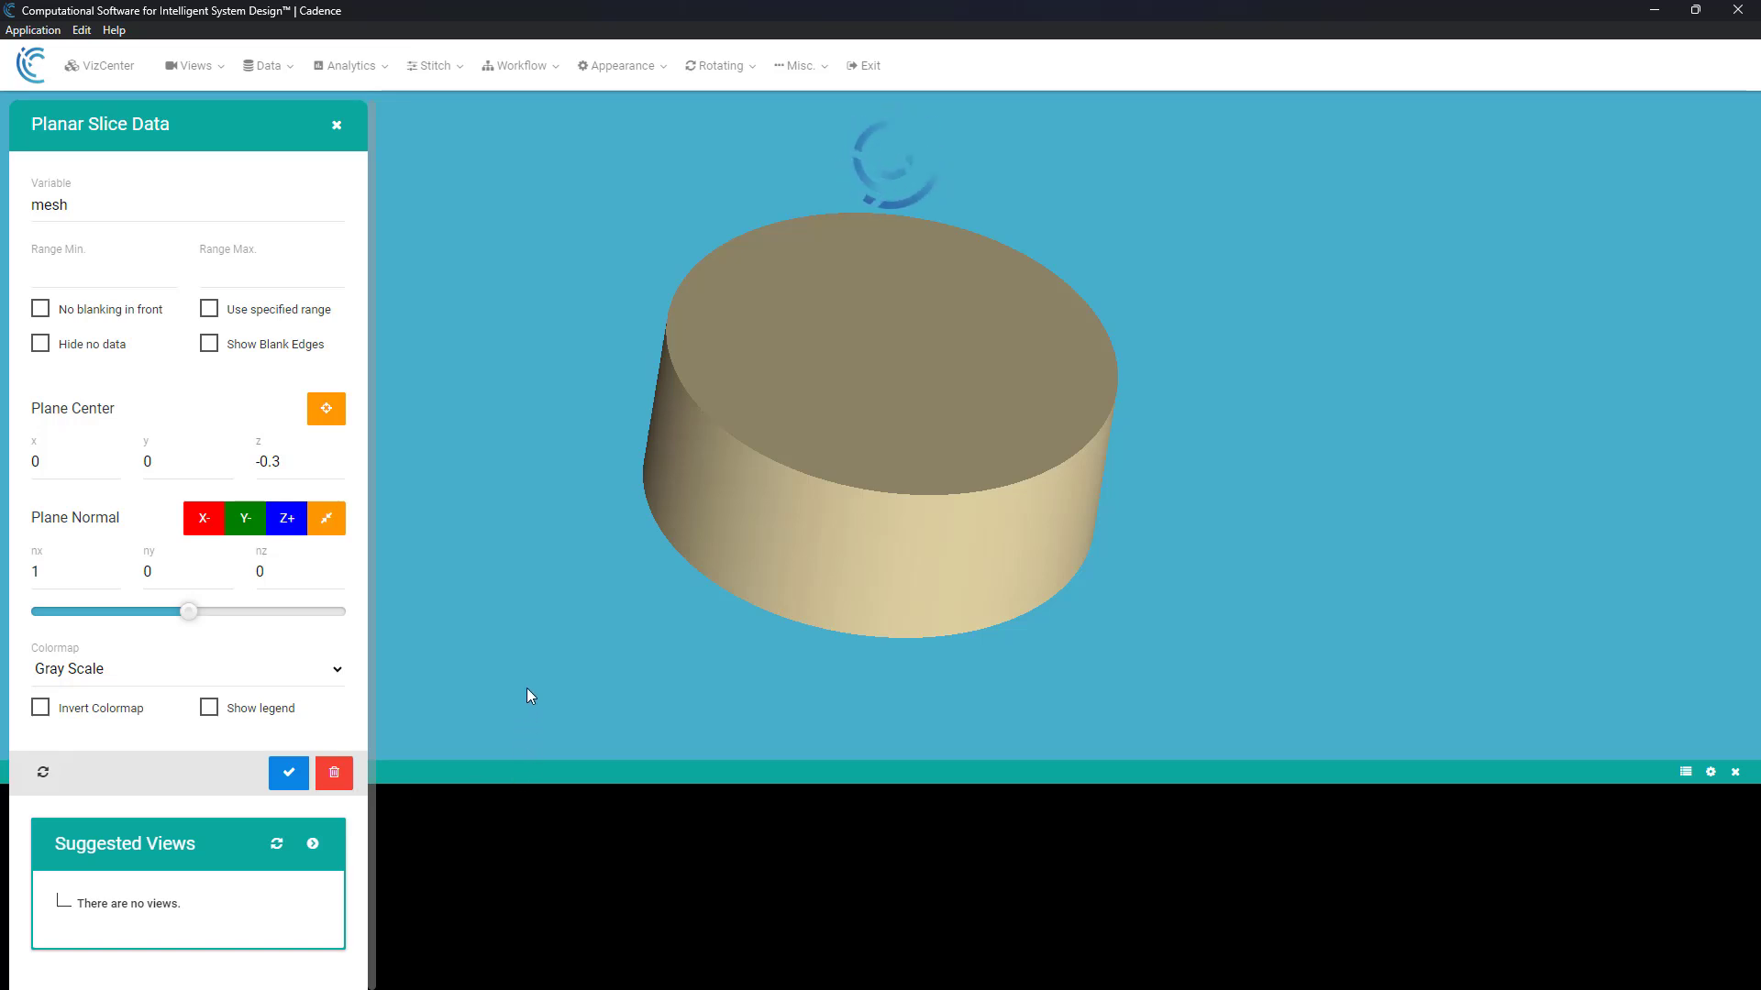
pyautogui.click(336, 125)
# Align the view to +X and rotate it clockwise by 90 degrees, zooming in on the rotor mesh slice.
pyautogui.click(191, 66)
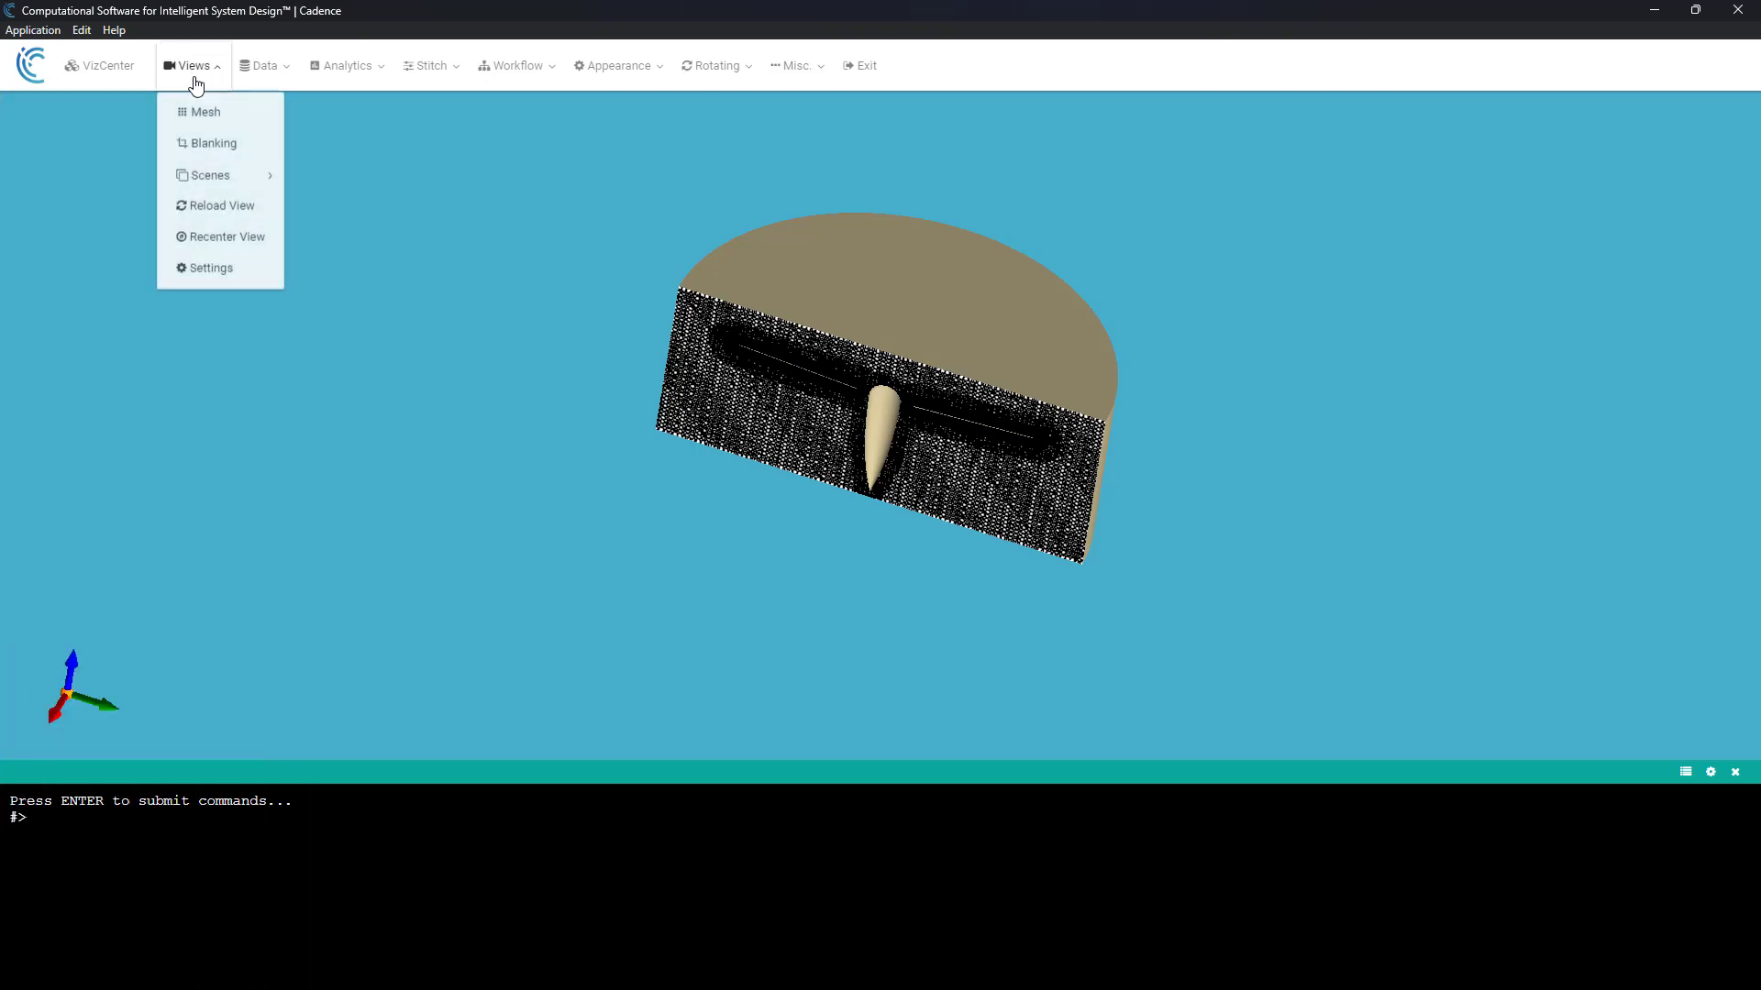
pyautogui.click(211, 266)
pyautogui.click(79, 268)
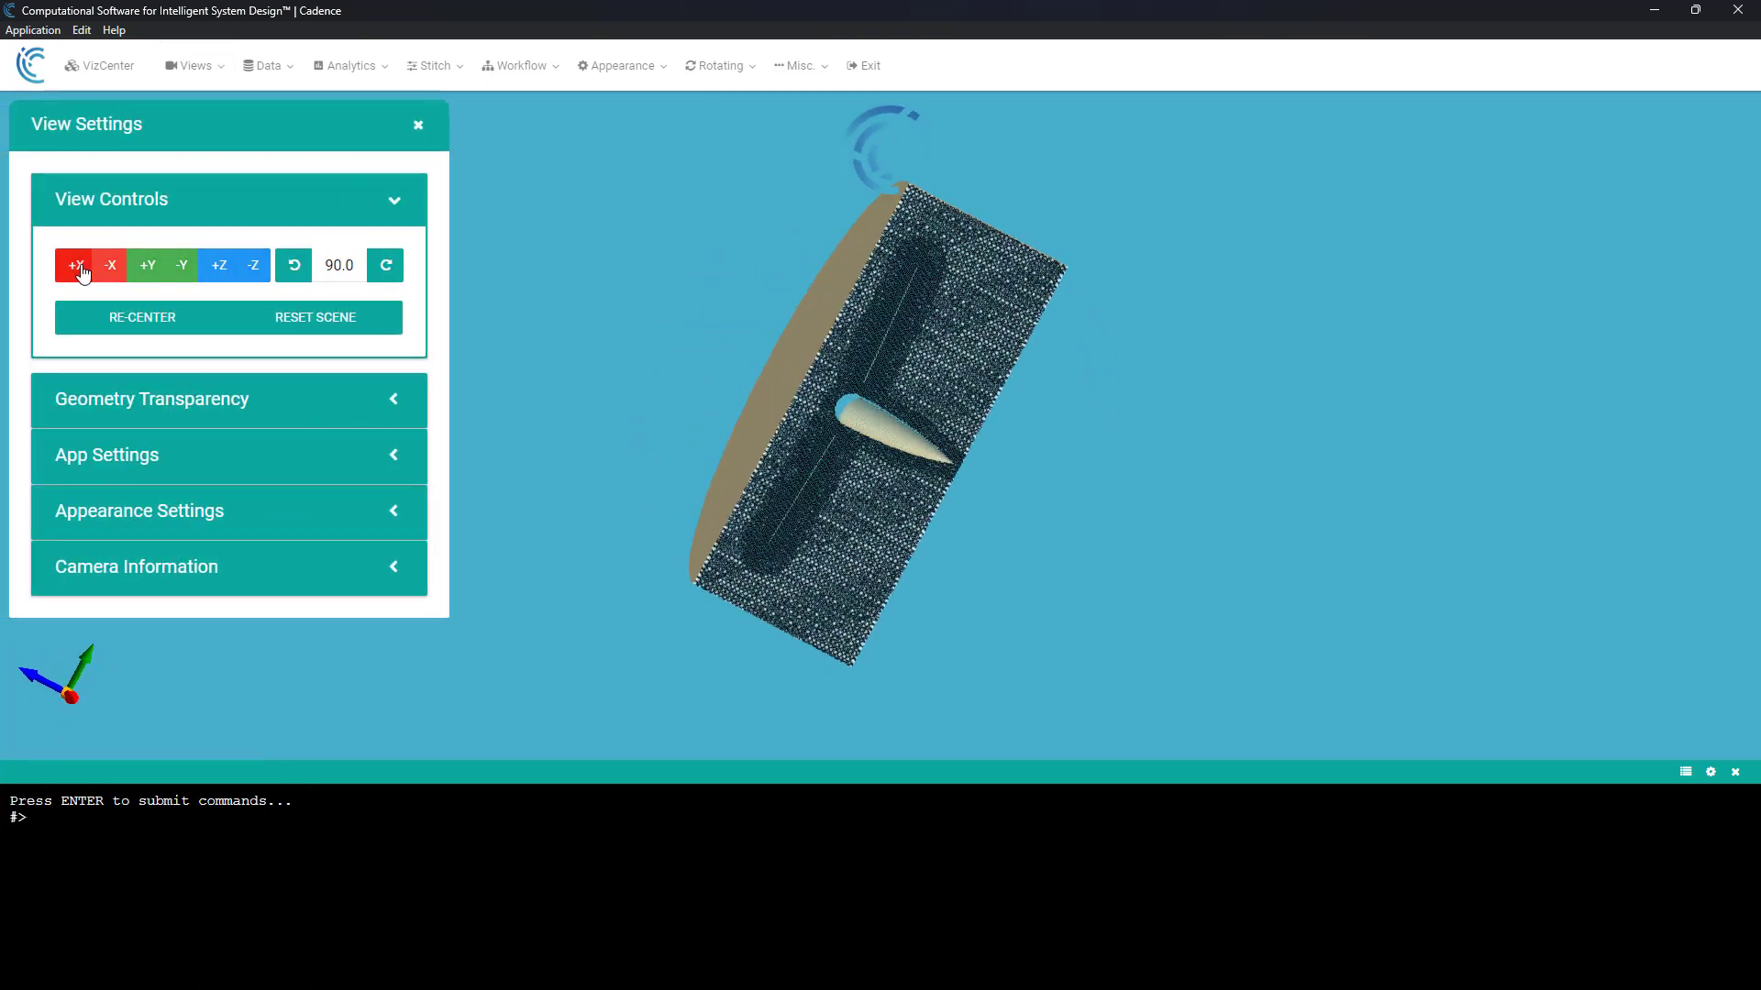
pyautogui.click(379, 273)
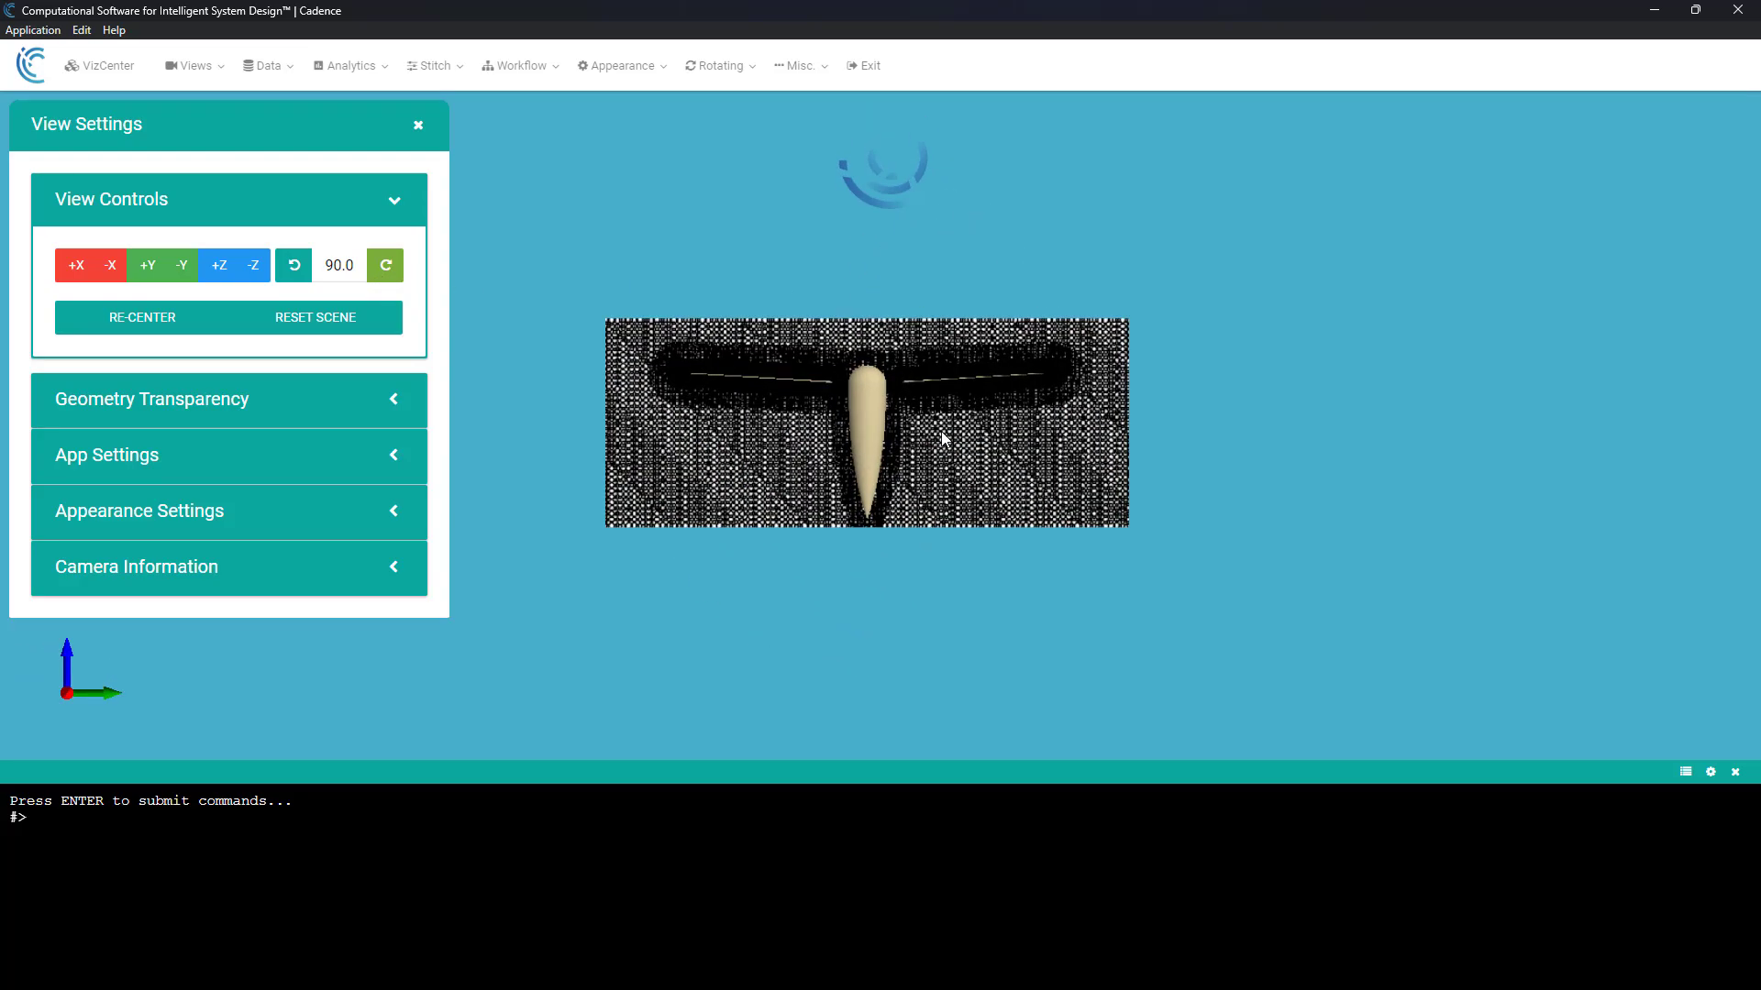
pyautogui.scroll(5, 831, 400)
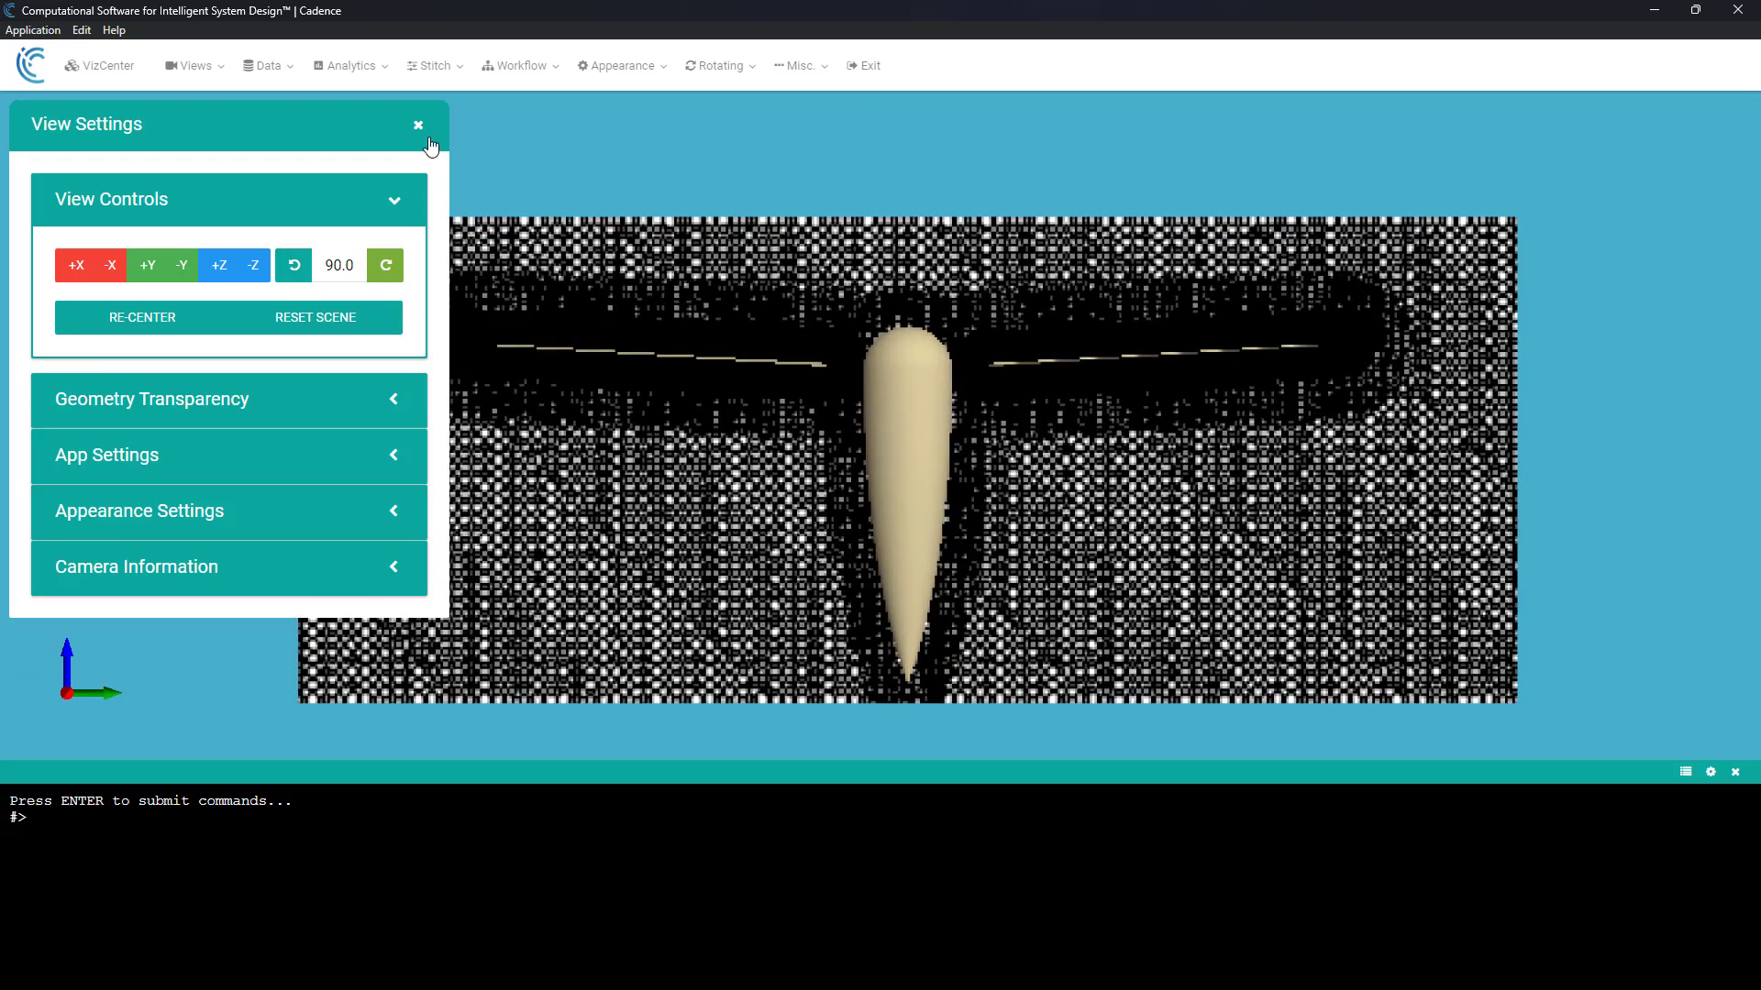
pyautogui.click(418, 125)
# Inspect the refined mesh layers around the blade up close, and release the stitch workflow with Hold OFF.
pyautogui.scroll(1, 857, 382)
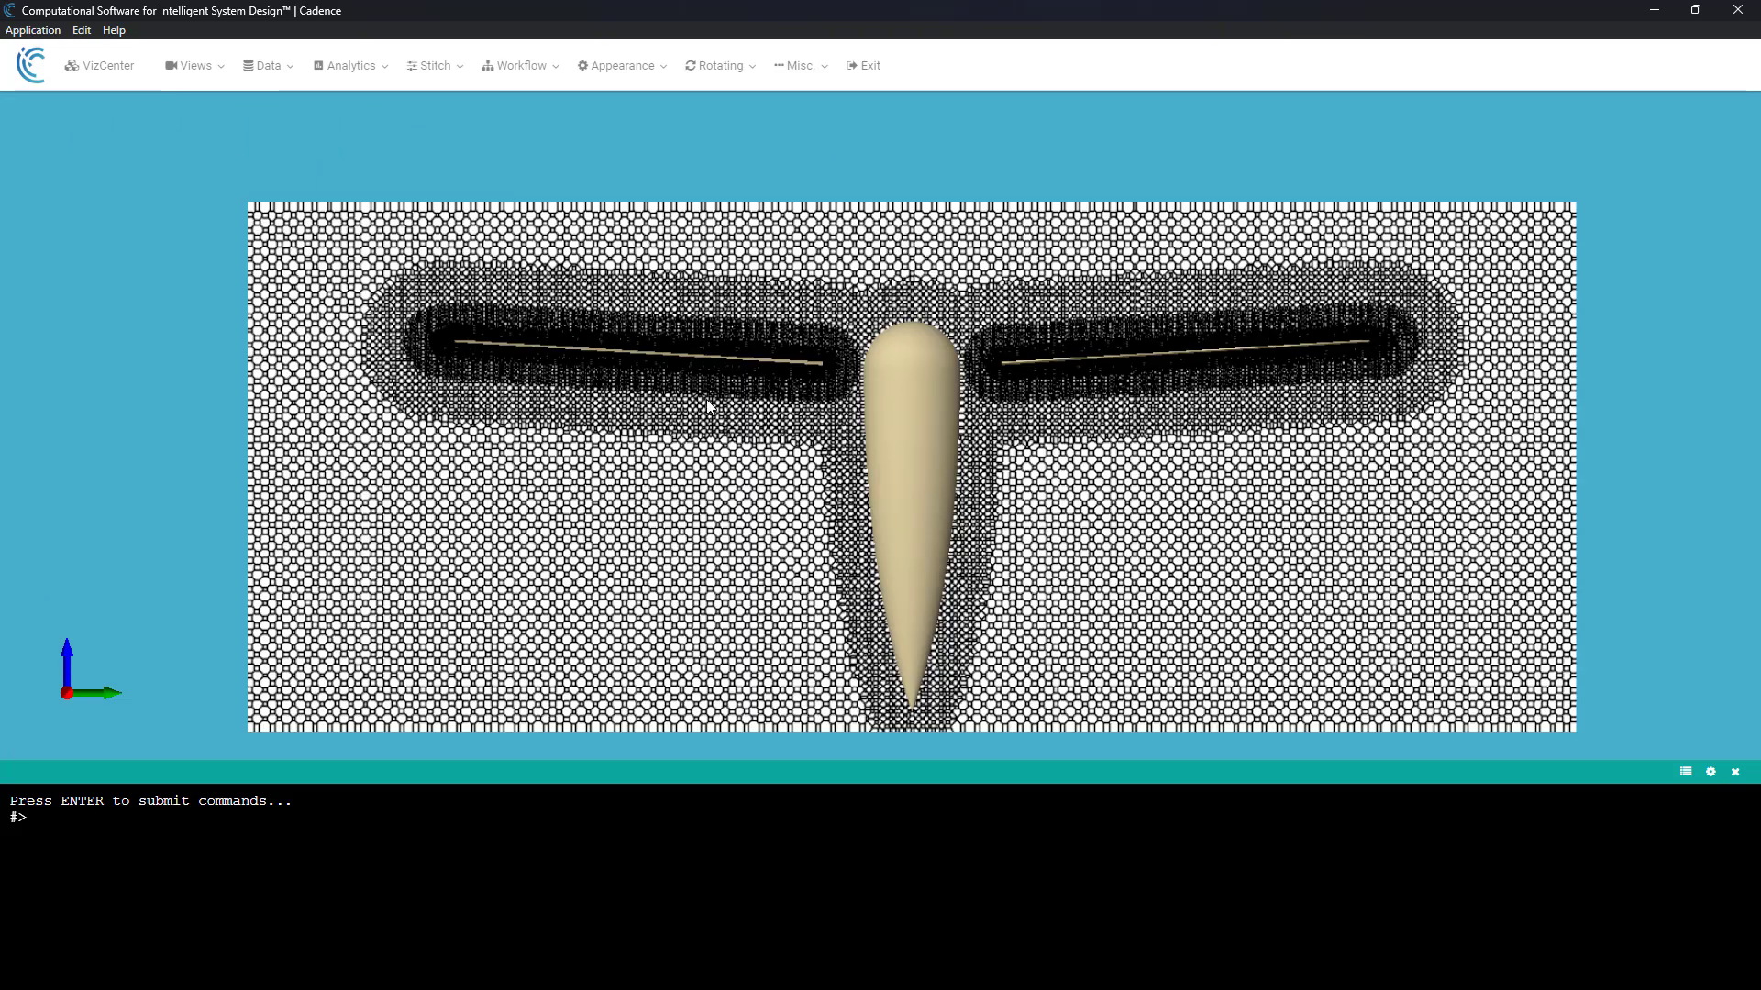
pyautogui.scroll(3, 772, 361)
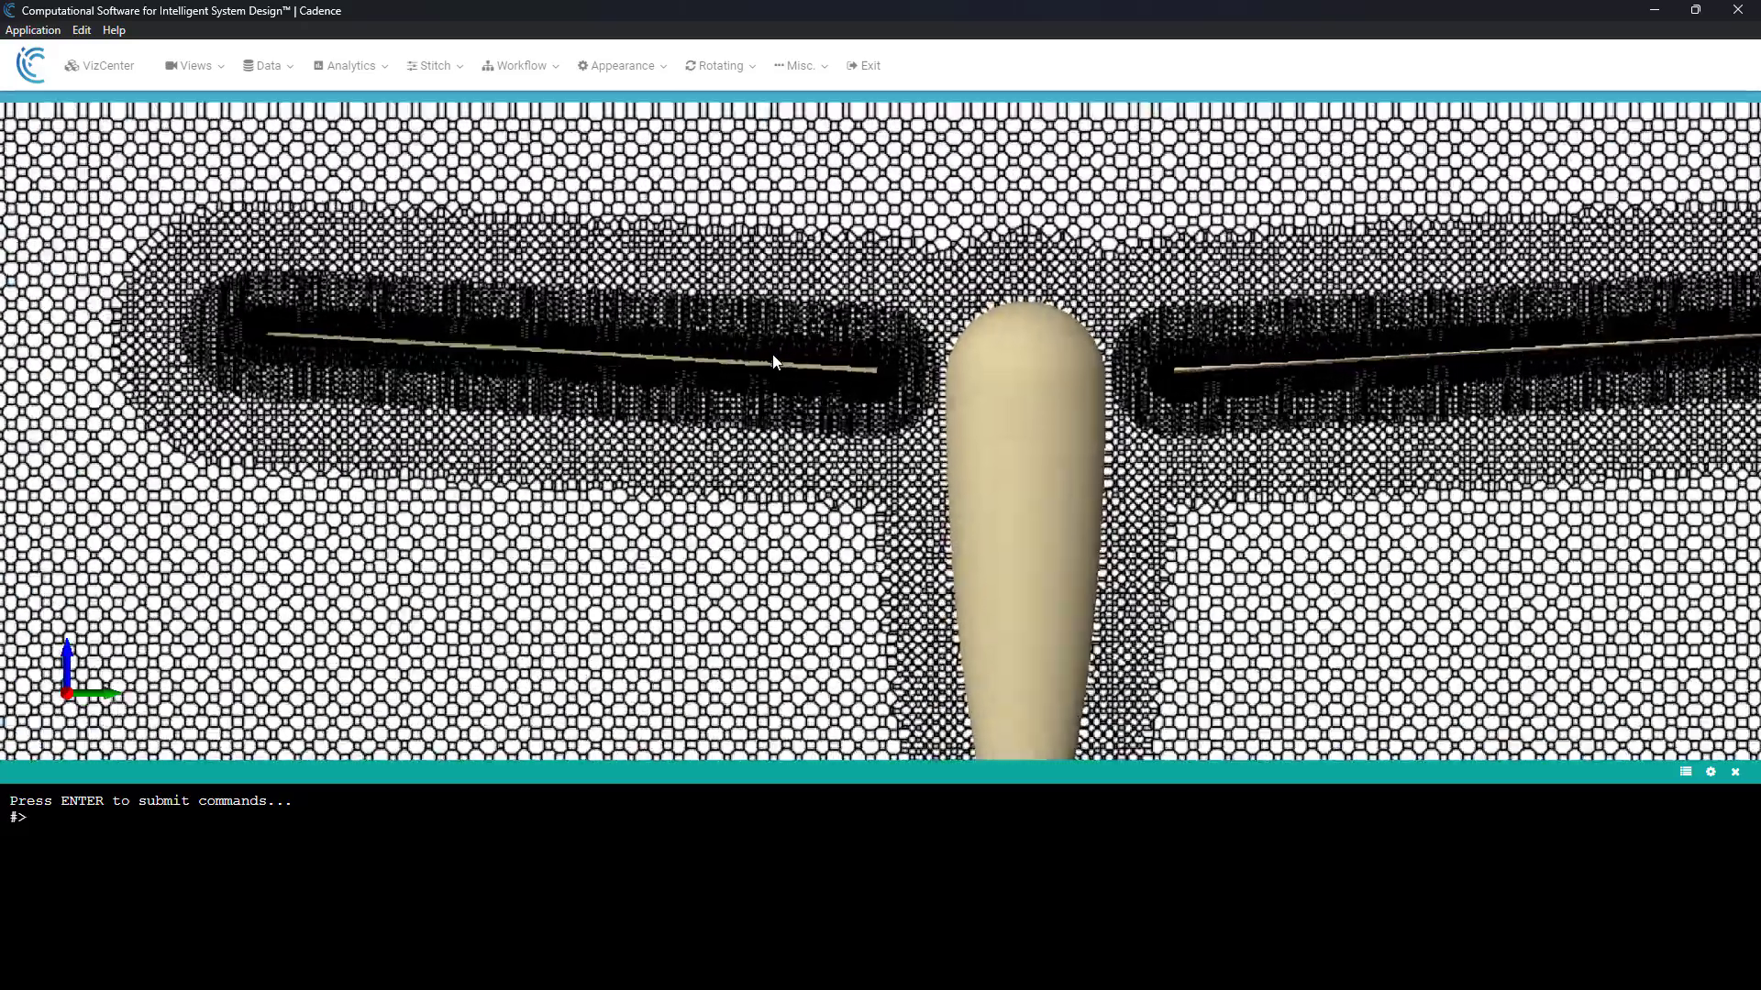
pyautogui.scroll(5, 773, 358)
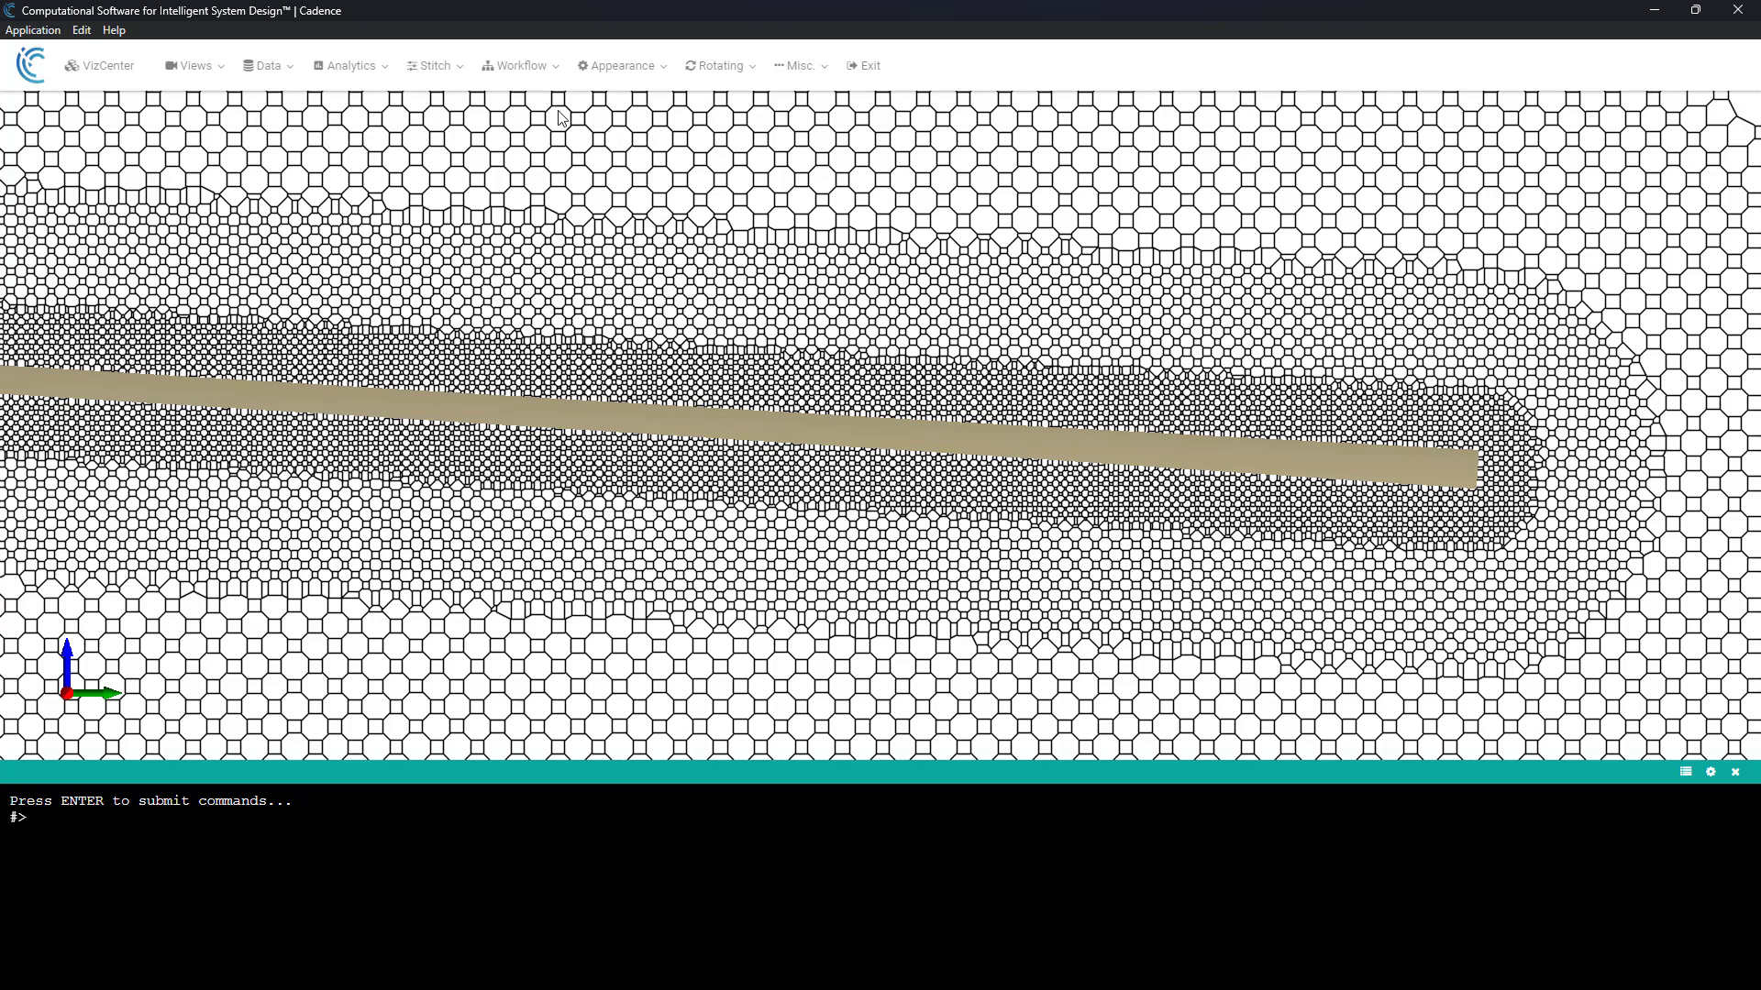
pyautogui.click(520, 66)
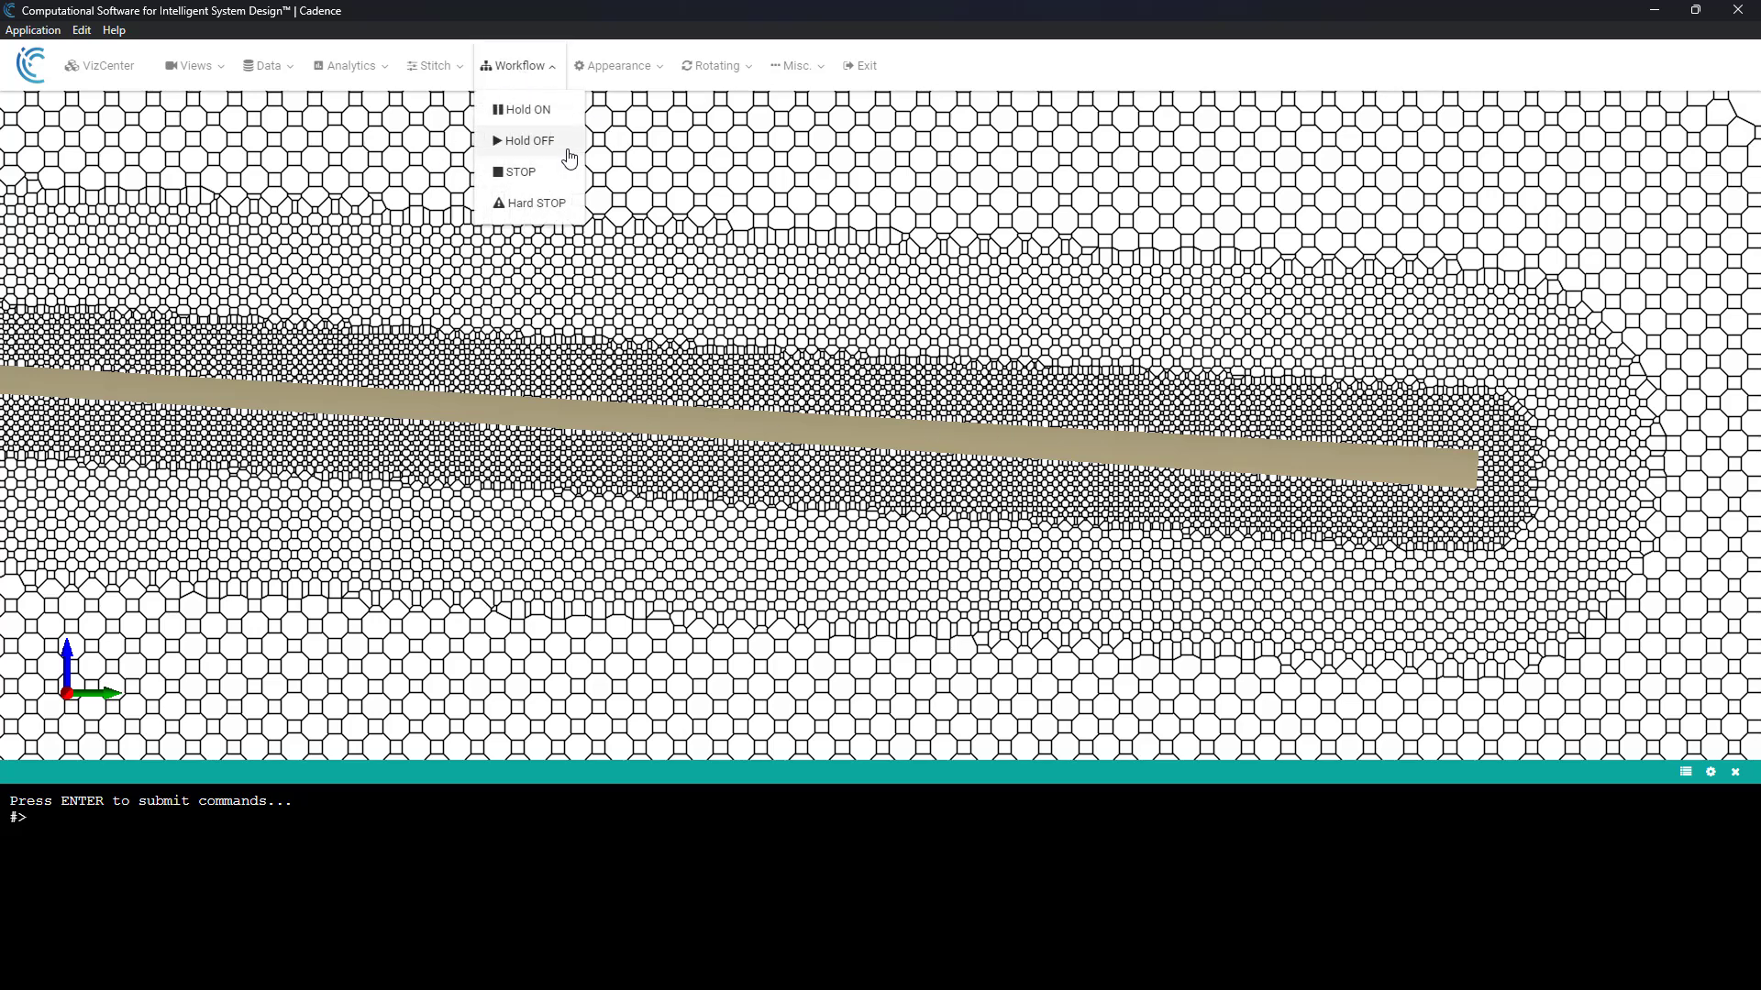
pyautogui.click(529, 140)
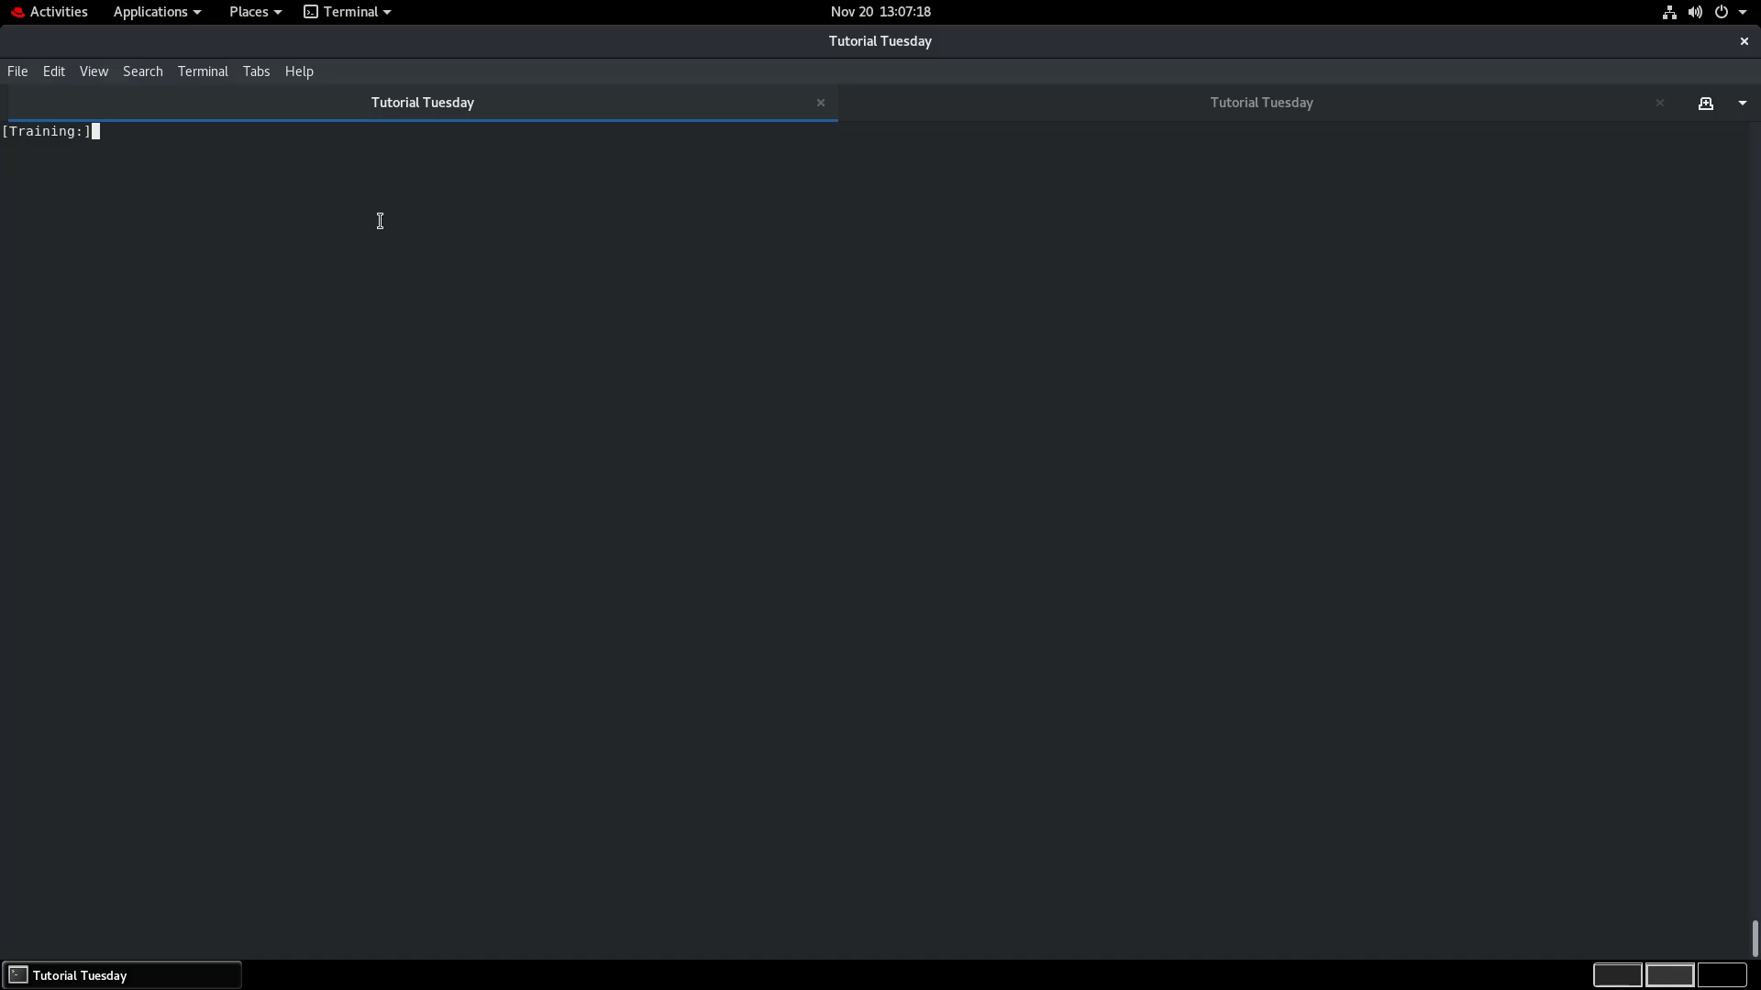
# In the terminal, open stitch.stationary.in in vi and examine its surface file, disk interface zone, HCP_DELTA and disk refinement window.
pyautogui.write('vi st')
pyautogui.press('Tab')
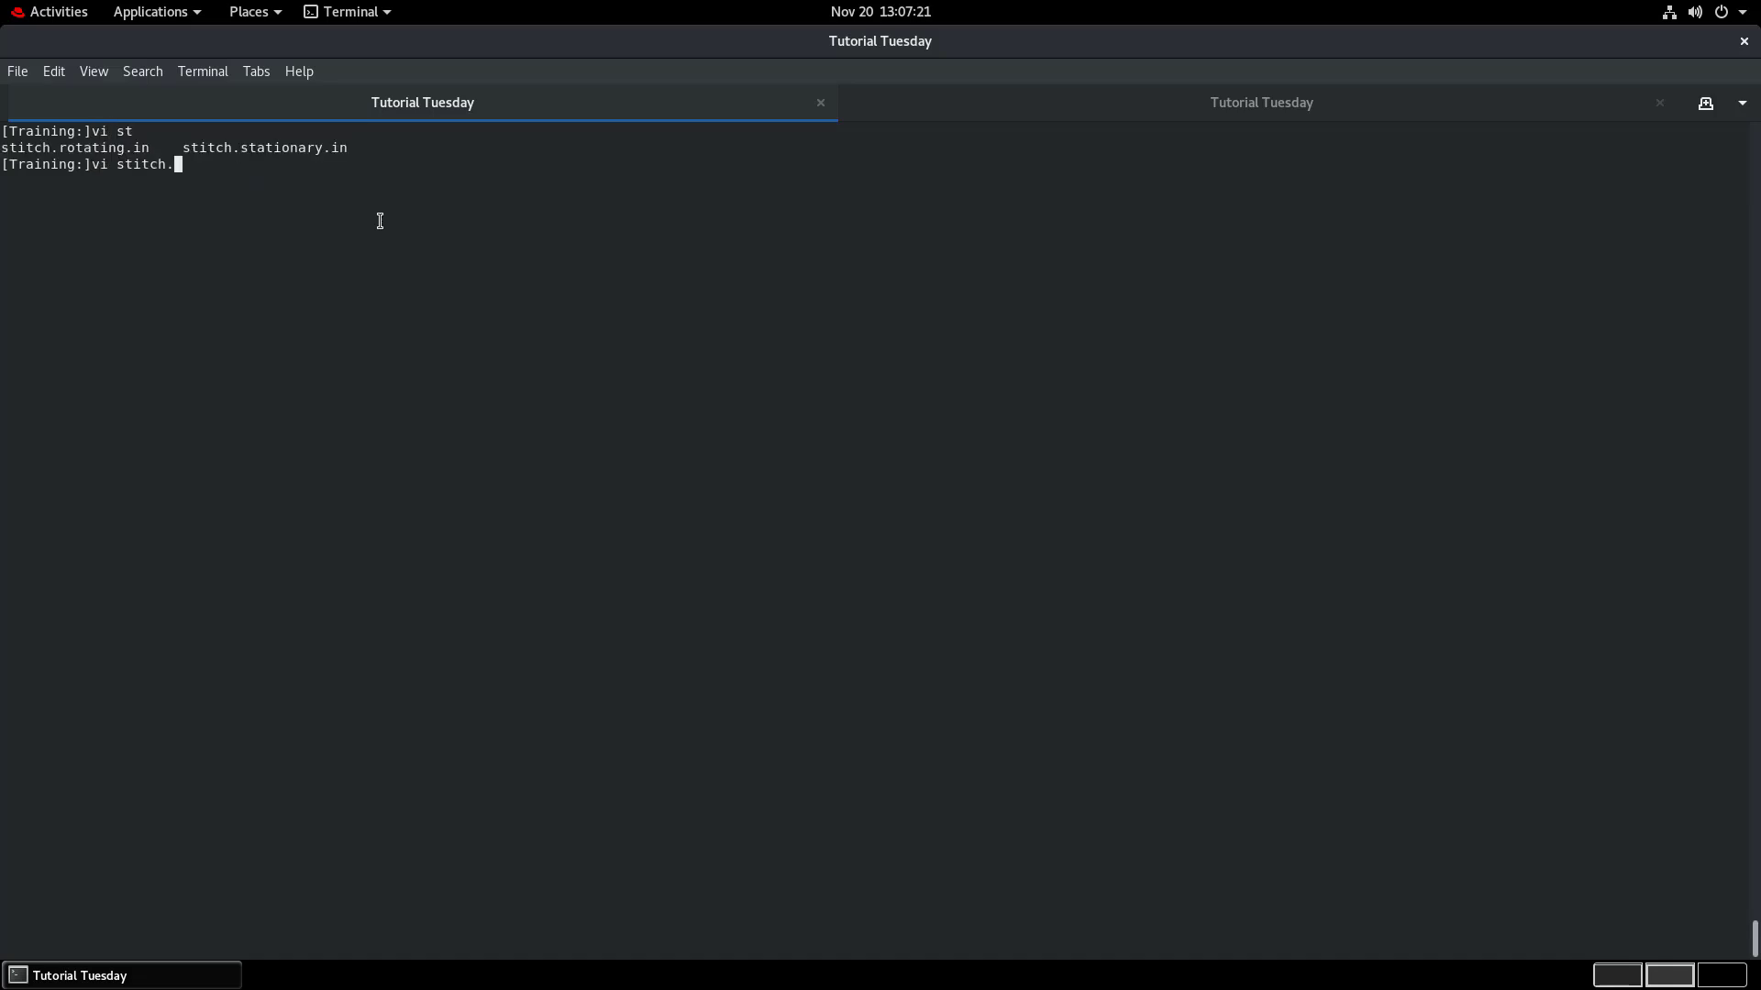
pyautogui.write('sta')
pyautogui.press('Tab')
pyautogui.press('Return')
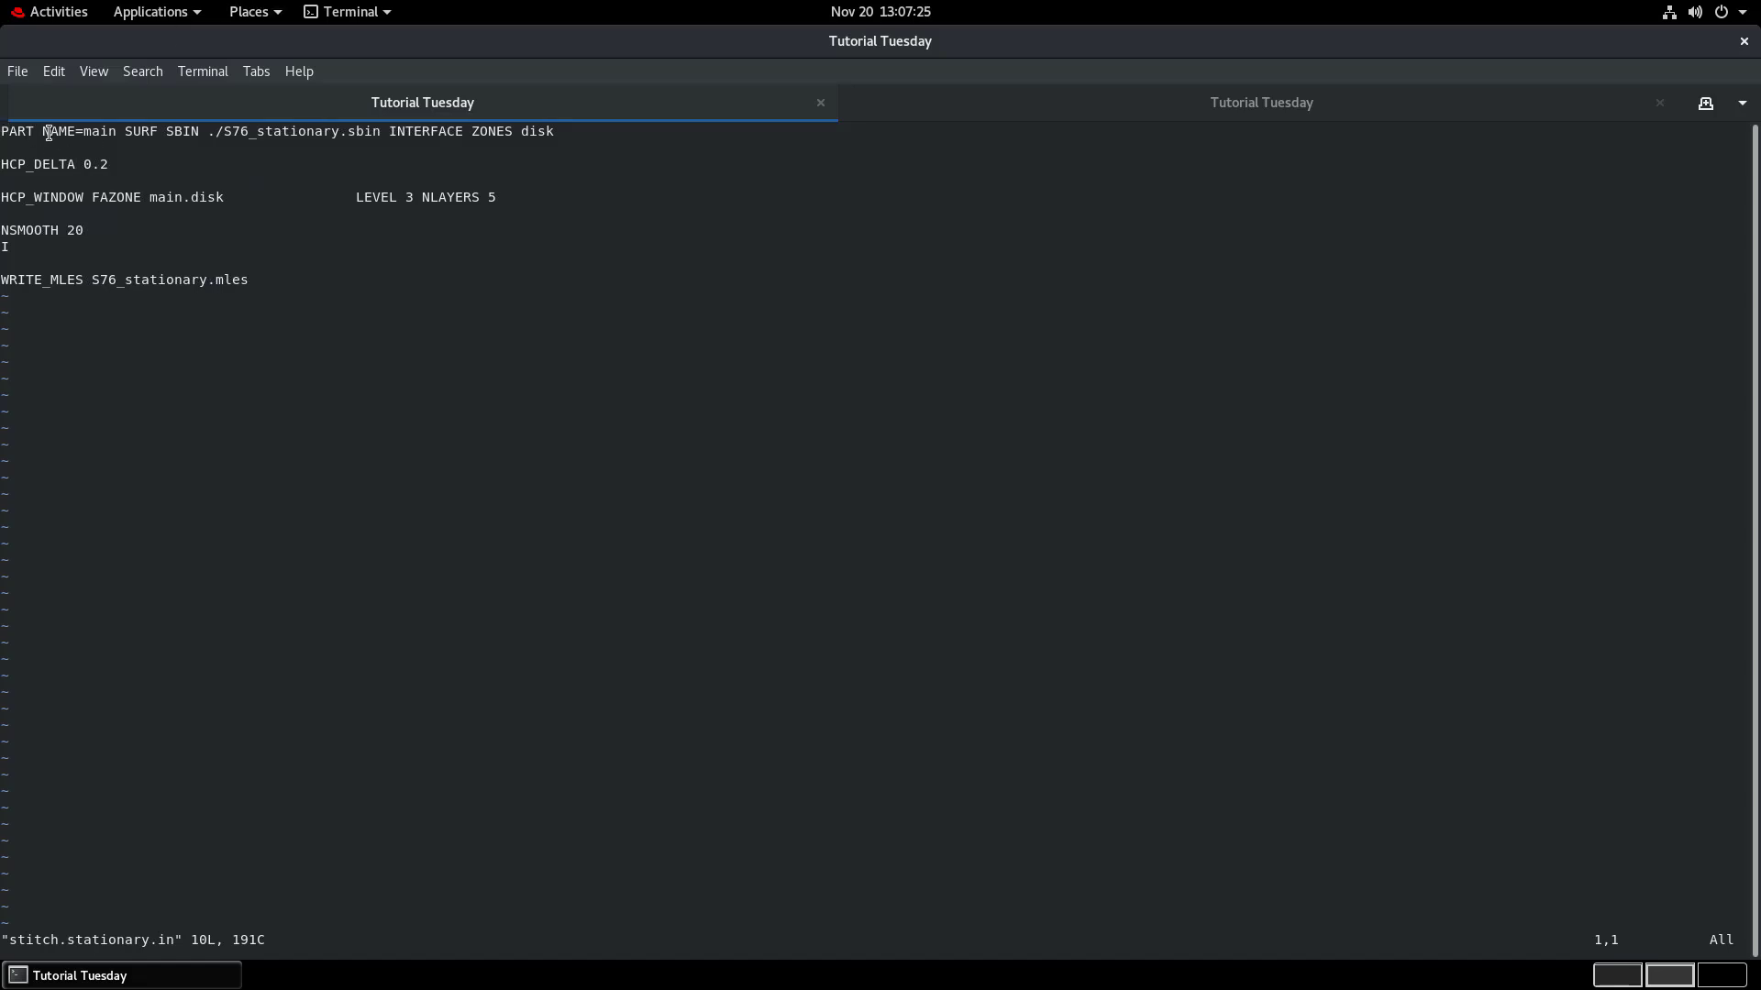
pyautogui.moveTo(157, 131); pyautogui.dragTo(224, 131)
pyautogui.moveTo(390, 131); pyautogui.dragTo(542, 133)
pyautogui.click(70, 165)
pyautogui.moveTo(43, 165); pyautogui.dragTo(108, 167)
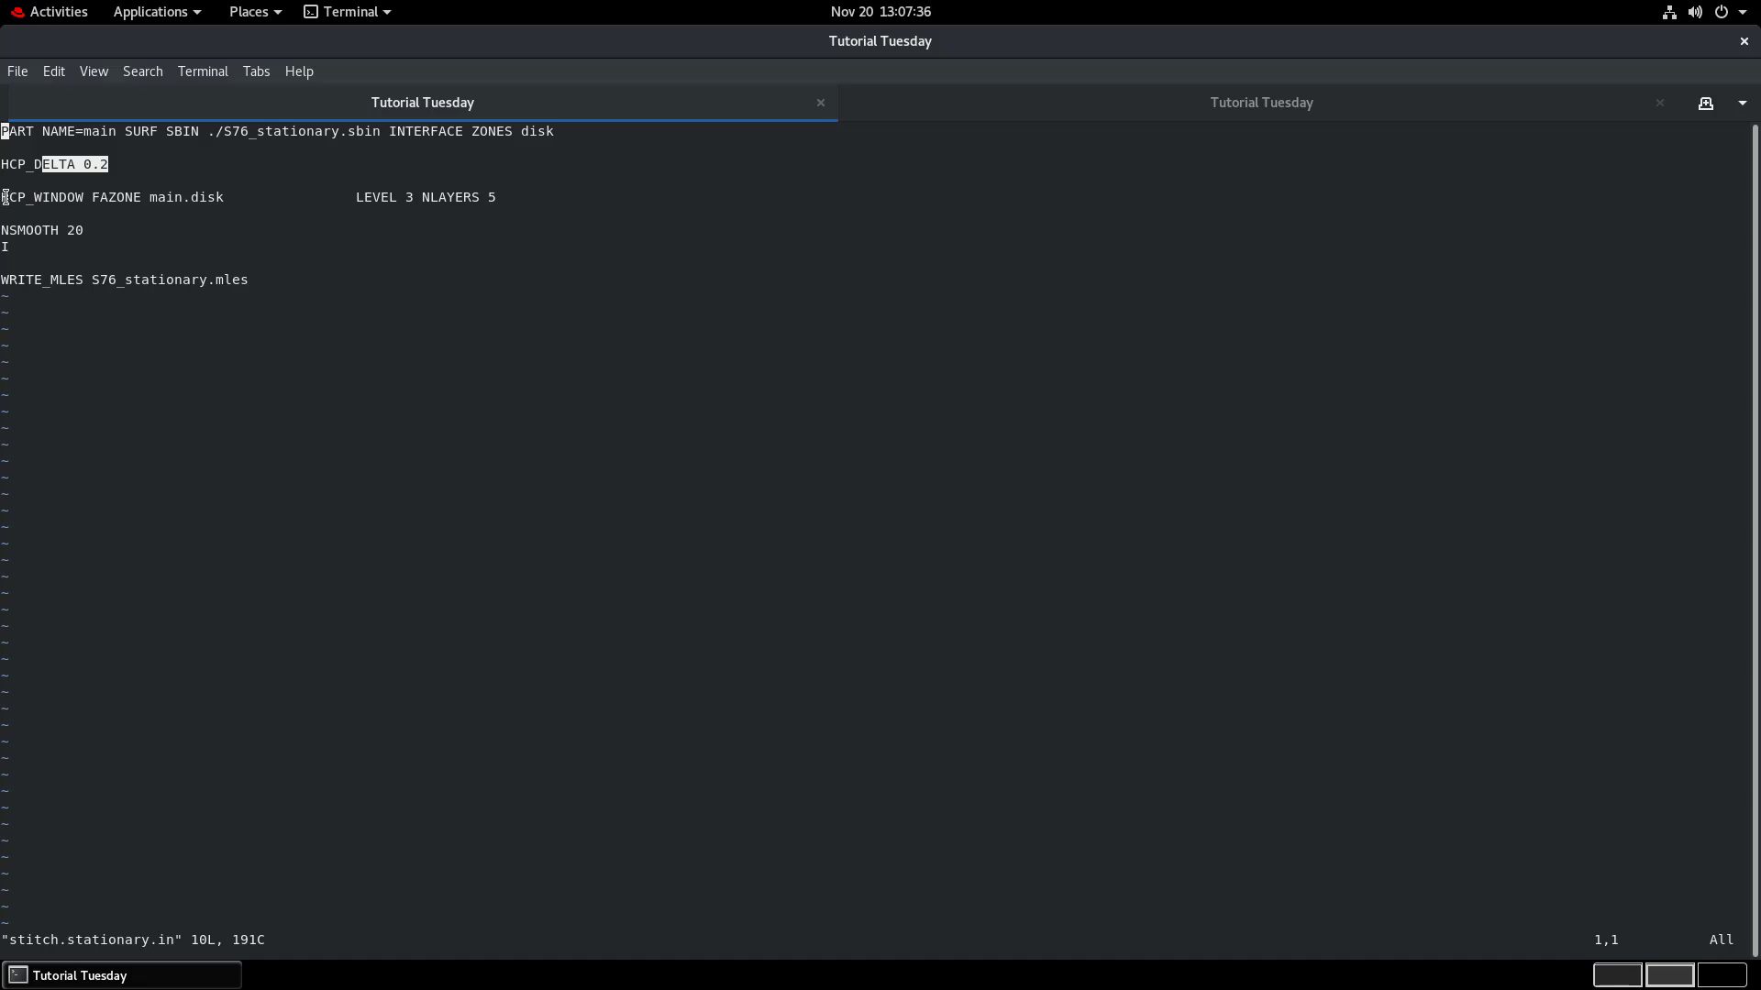
pyautogui.moveTo(8, 197); pyautogui.dragTo(413, 202)
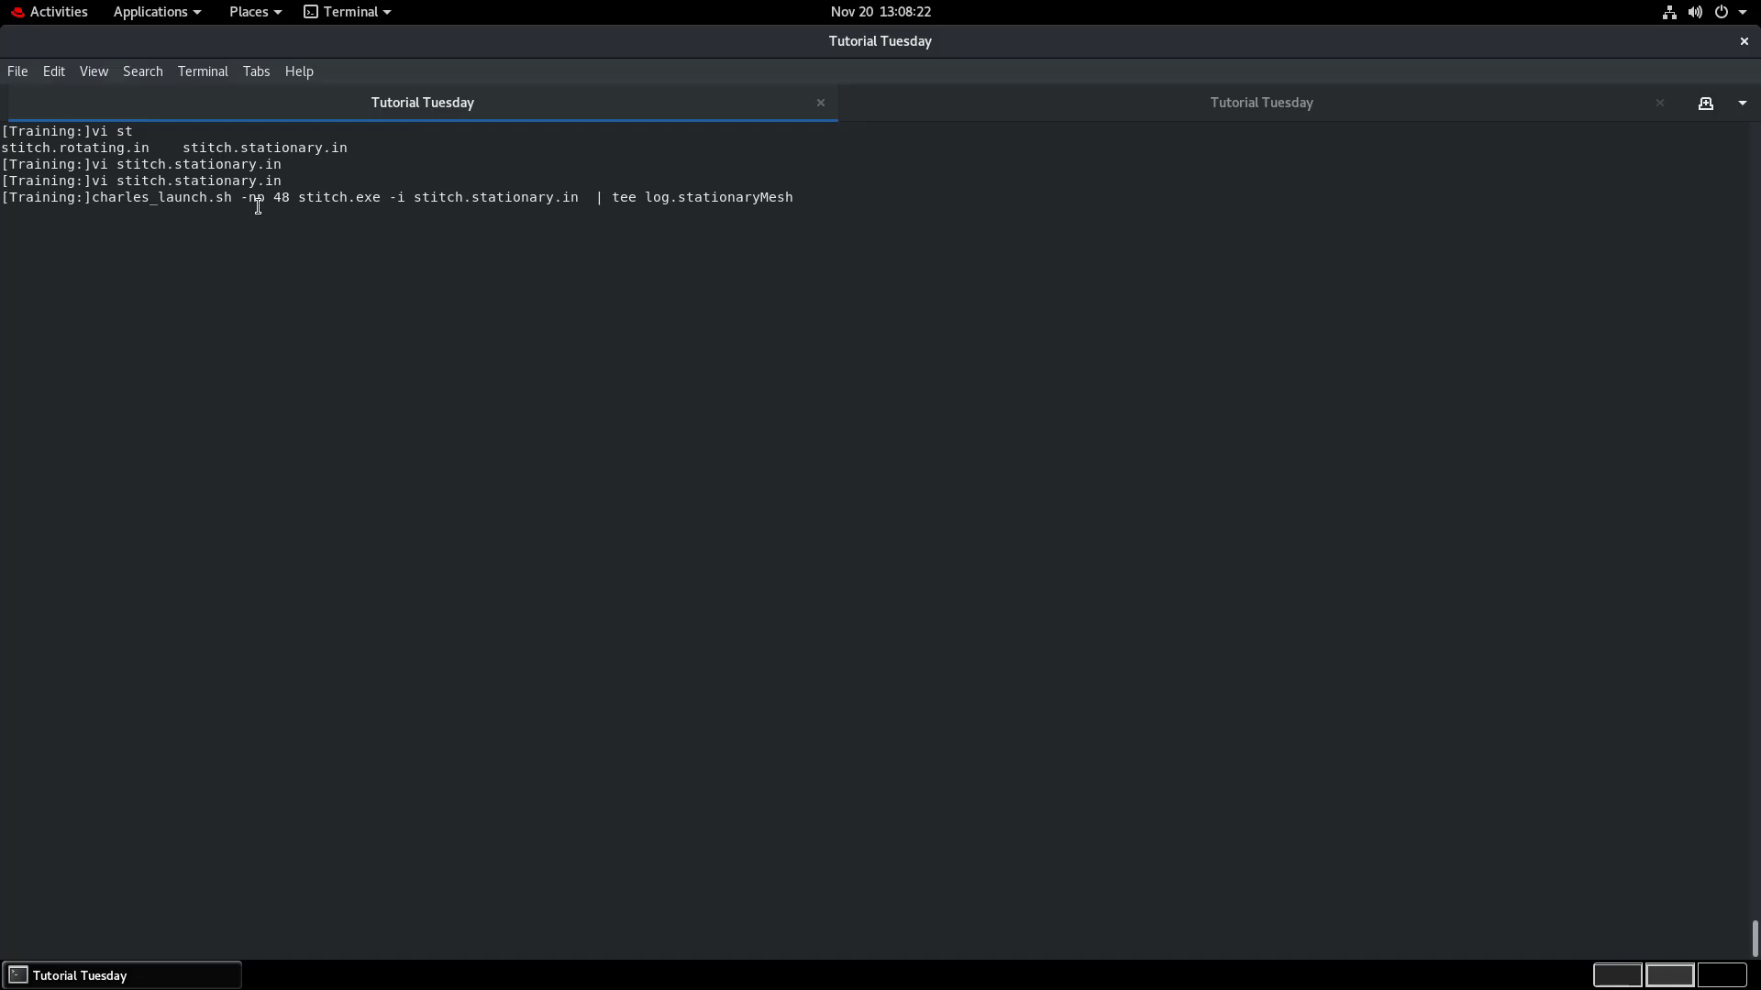
# Run charles_launch.sh -np 48 stitch.exe -i stitch.stationary.in | tee log.stationaryMesh, and check the stationary and rotor .mles files in the directory listing.
pyautogui.moveTo(417, 200); pyautogui.dragTo(584, 199)
pyautogui.click(692, 221)
pyautogui.press('Return')
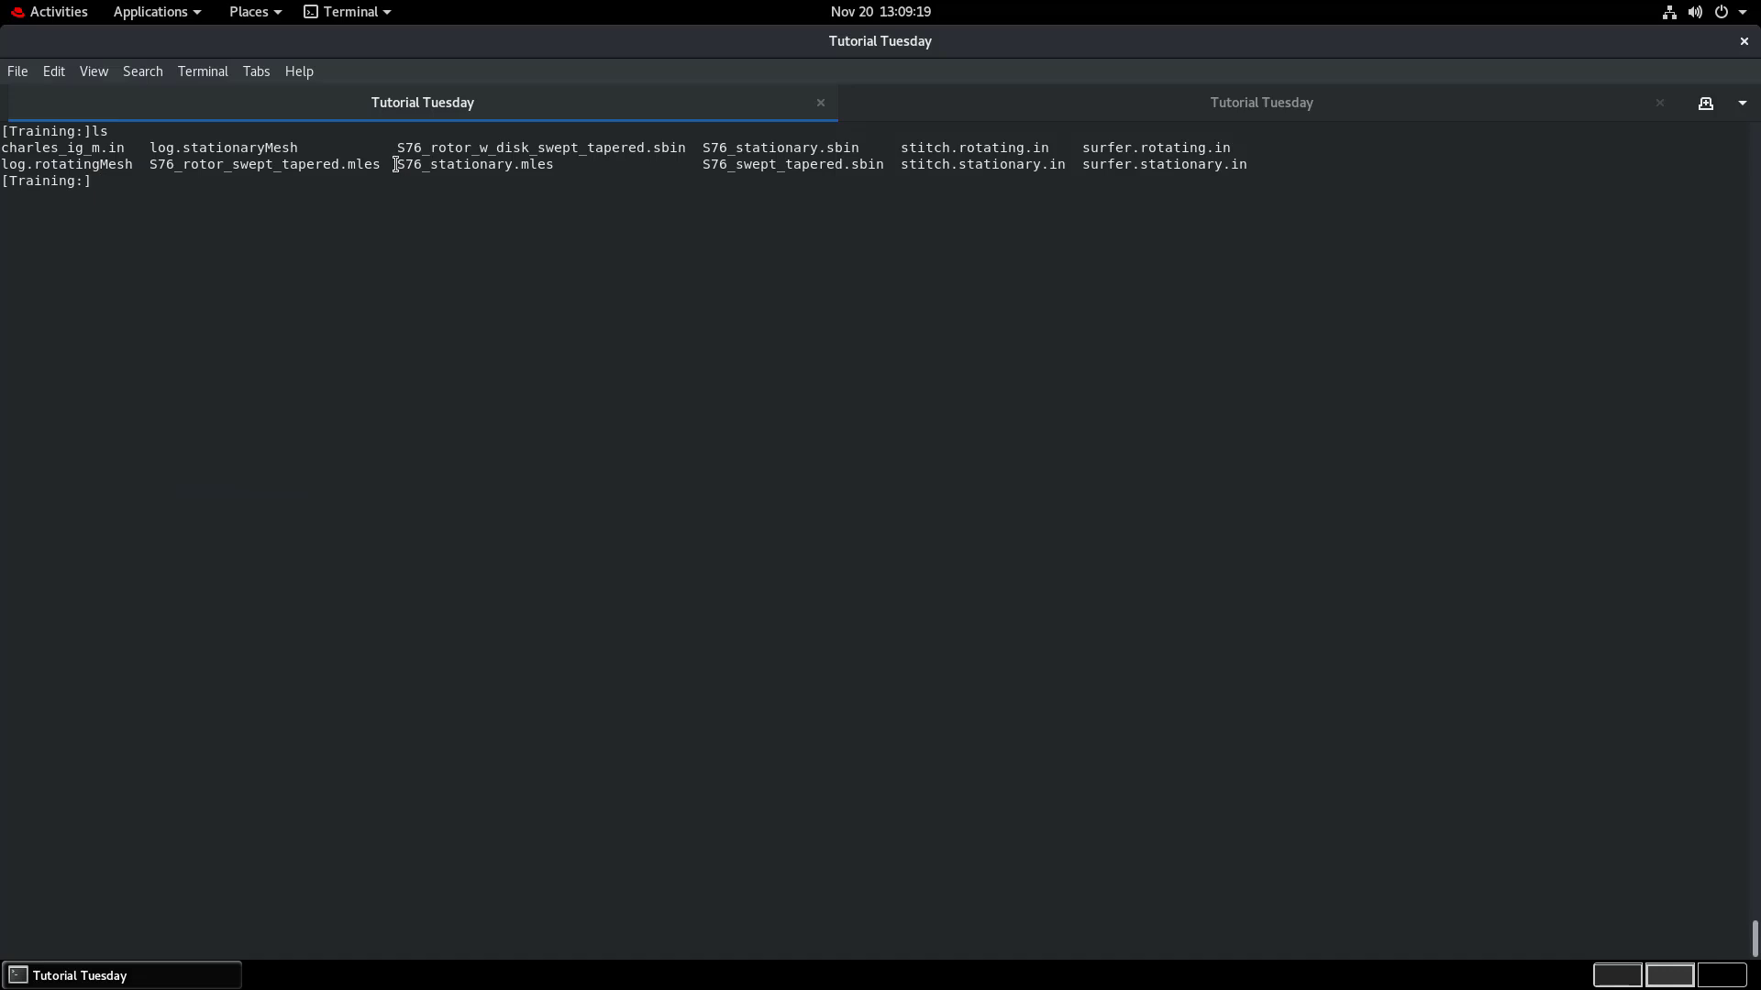
pyautogui.moveTo(395, 164); pyautogui.dragTo(552, 165)
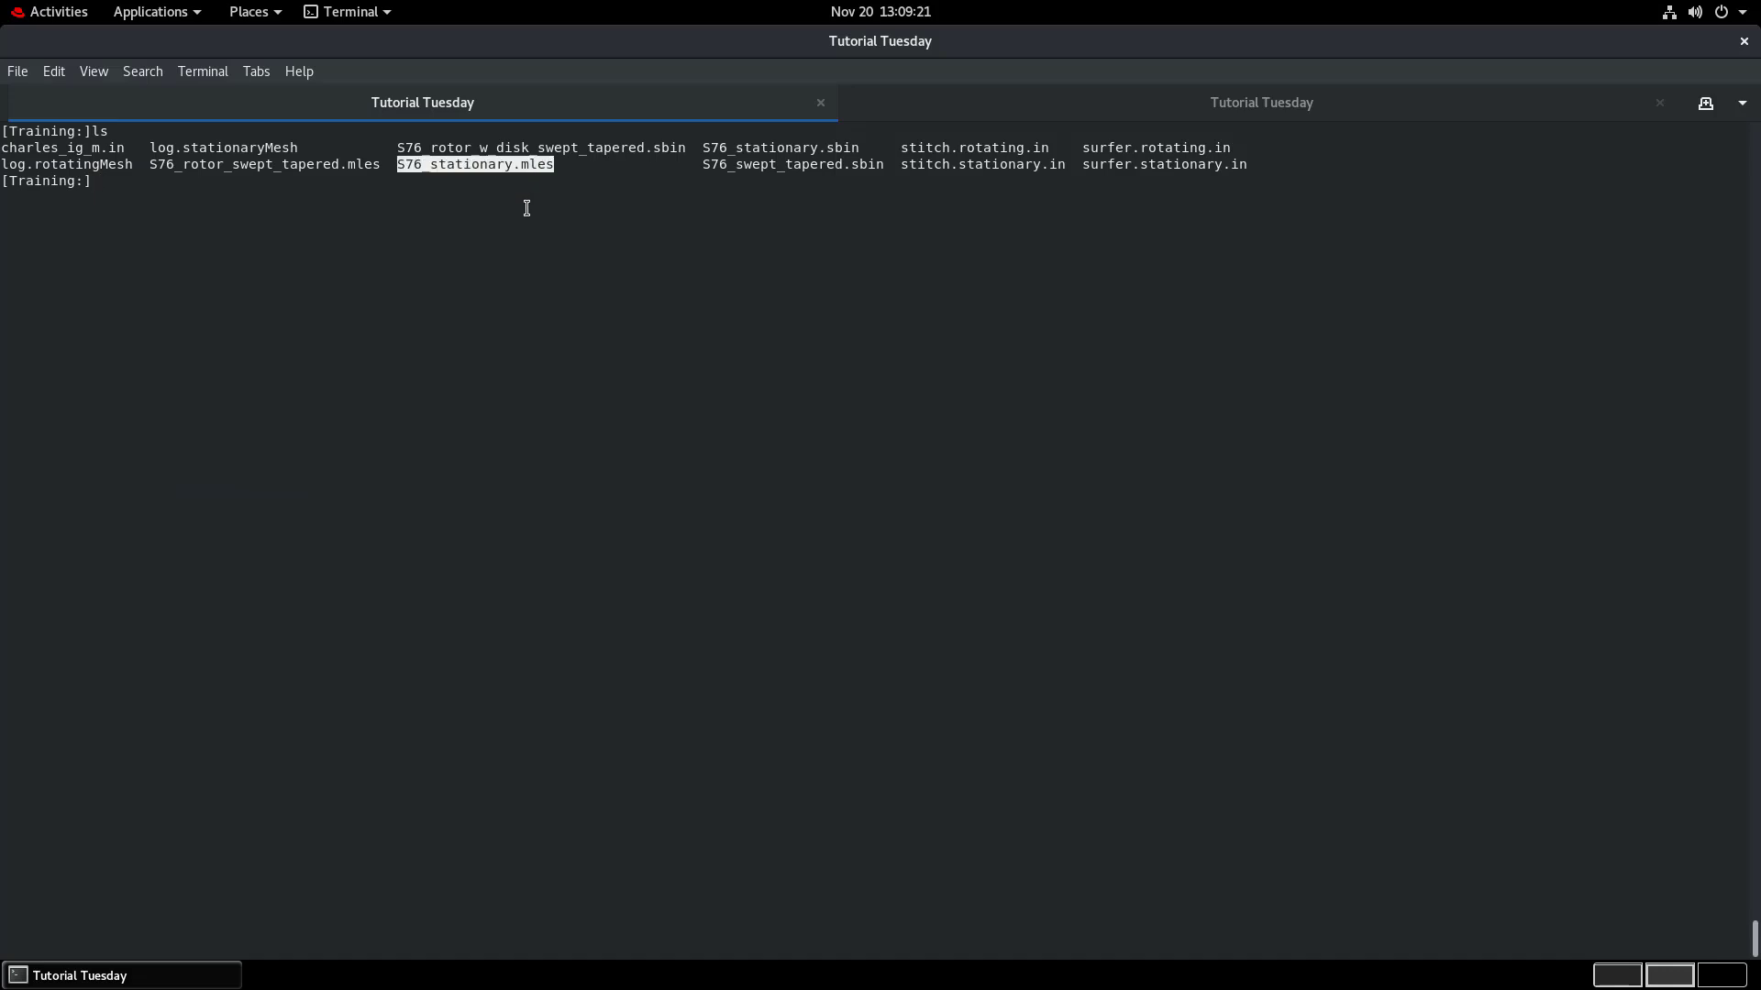
pyautogui.moveTo(151, 165); pyautogui.dragTo(380, 165)
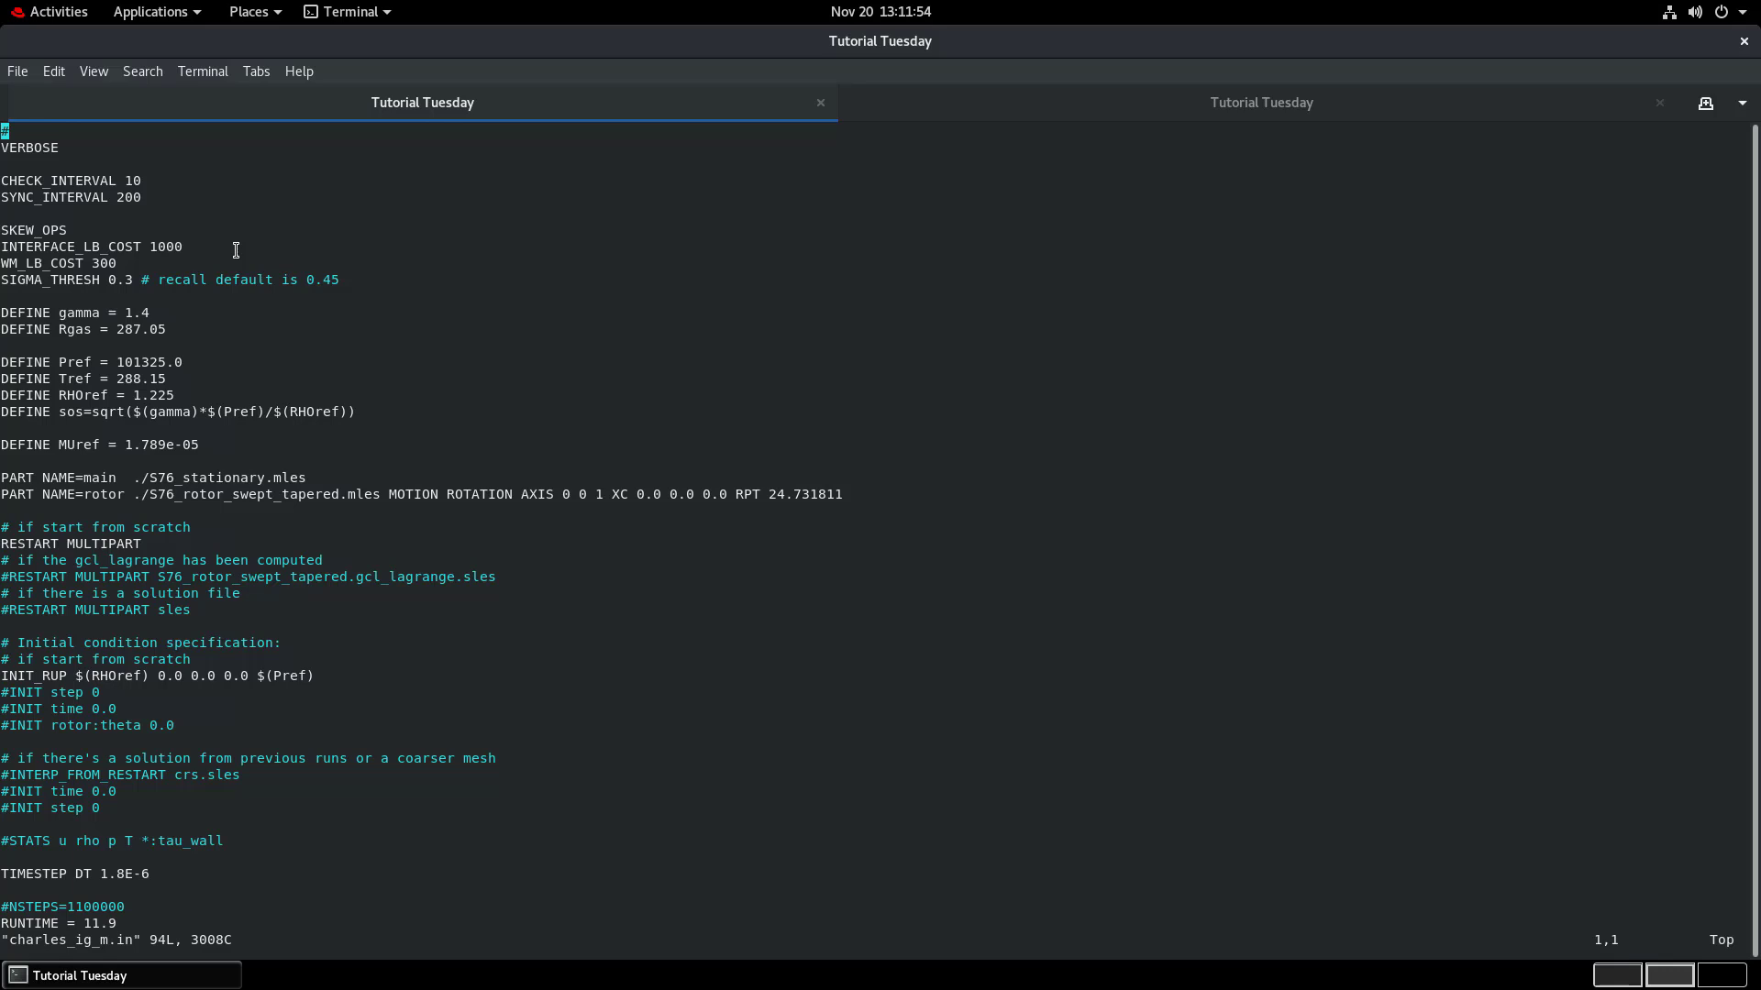
# Open charles_ig_m.in in vi and examine the SKEW_OPS setting, reference gas definitions, and stationary and rotating PART lines.
pyautogui.tripleClick(62, 231)
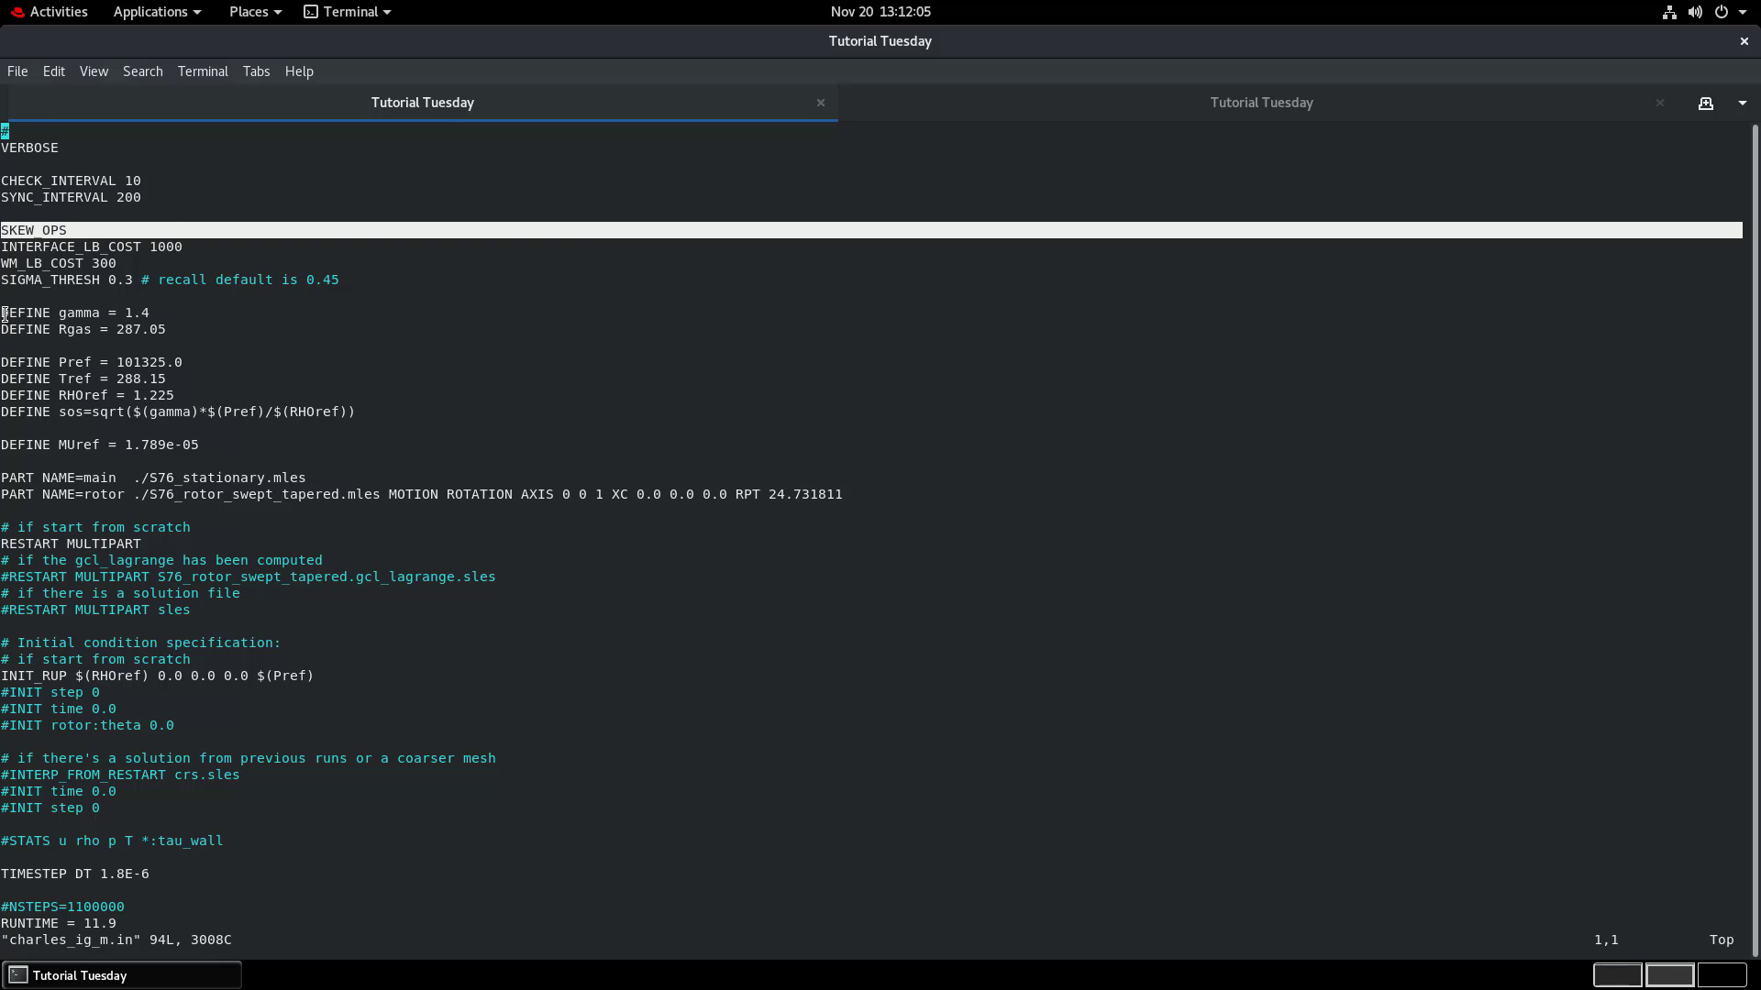
pyautogui.moveTo(5, 315); pyautogui.dragTo(342, 412)
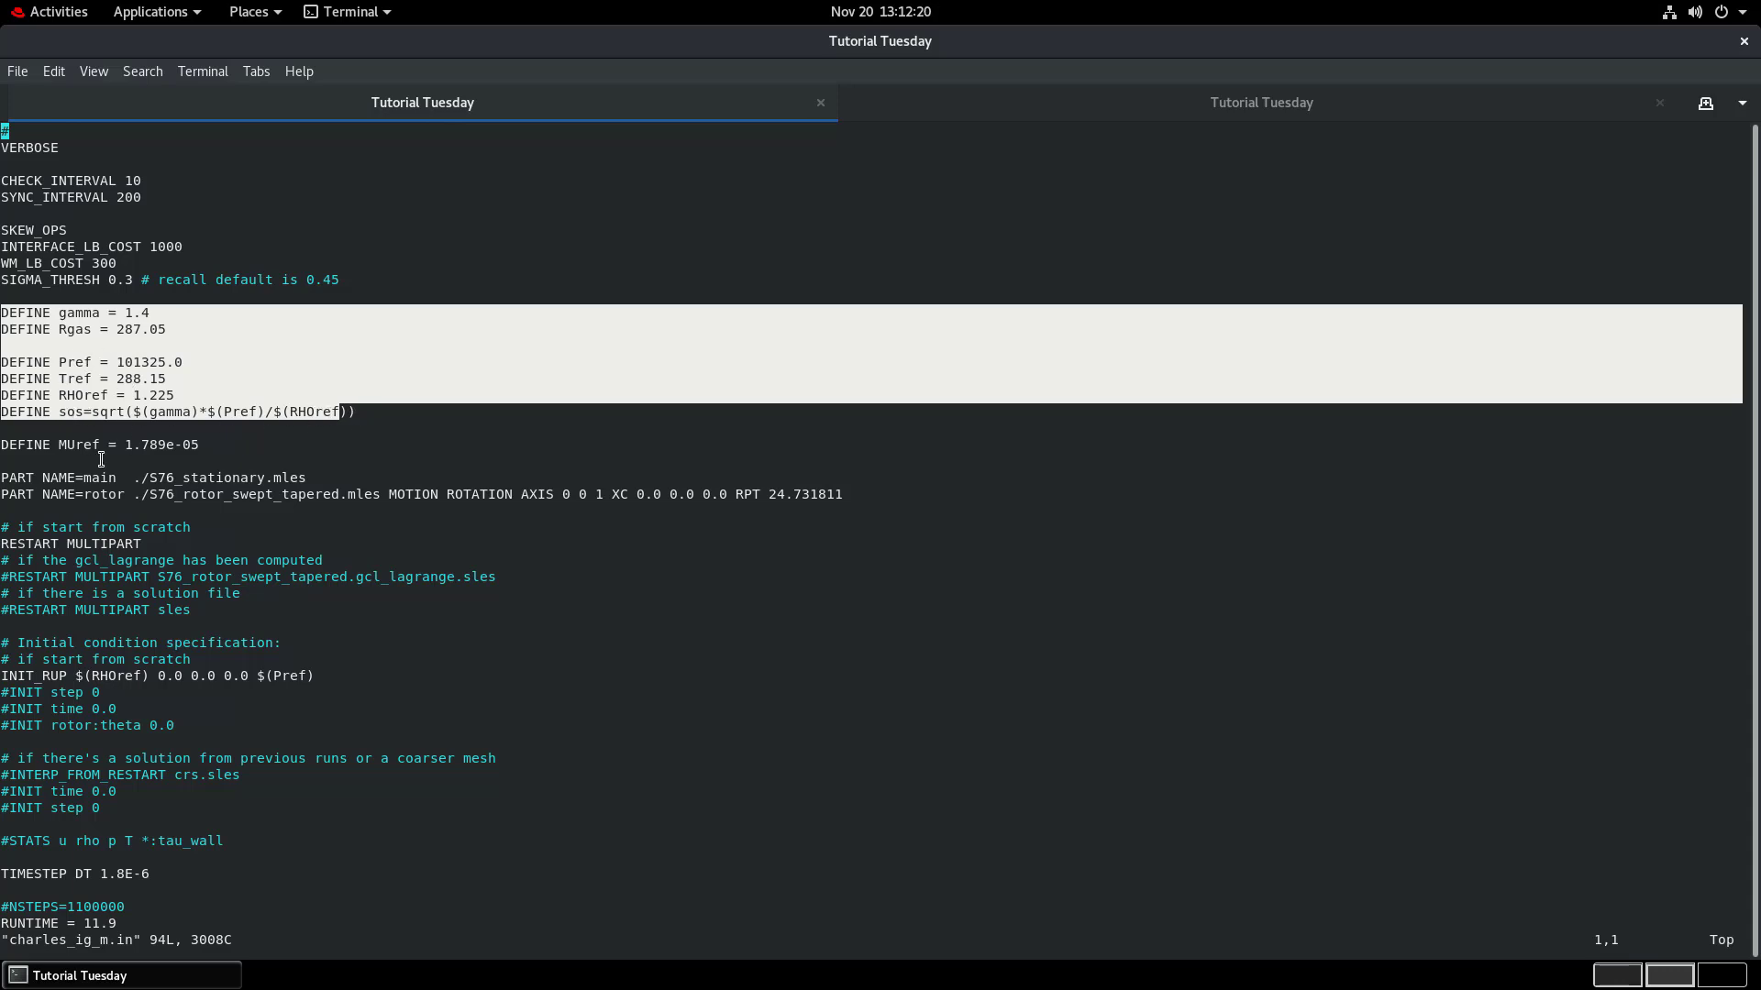
pyautogui.click(20, 478)
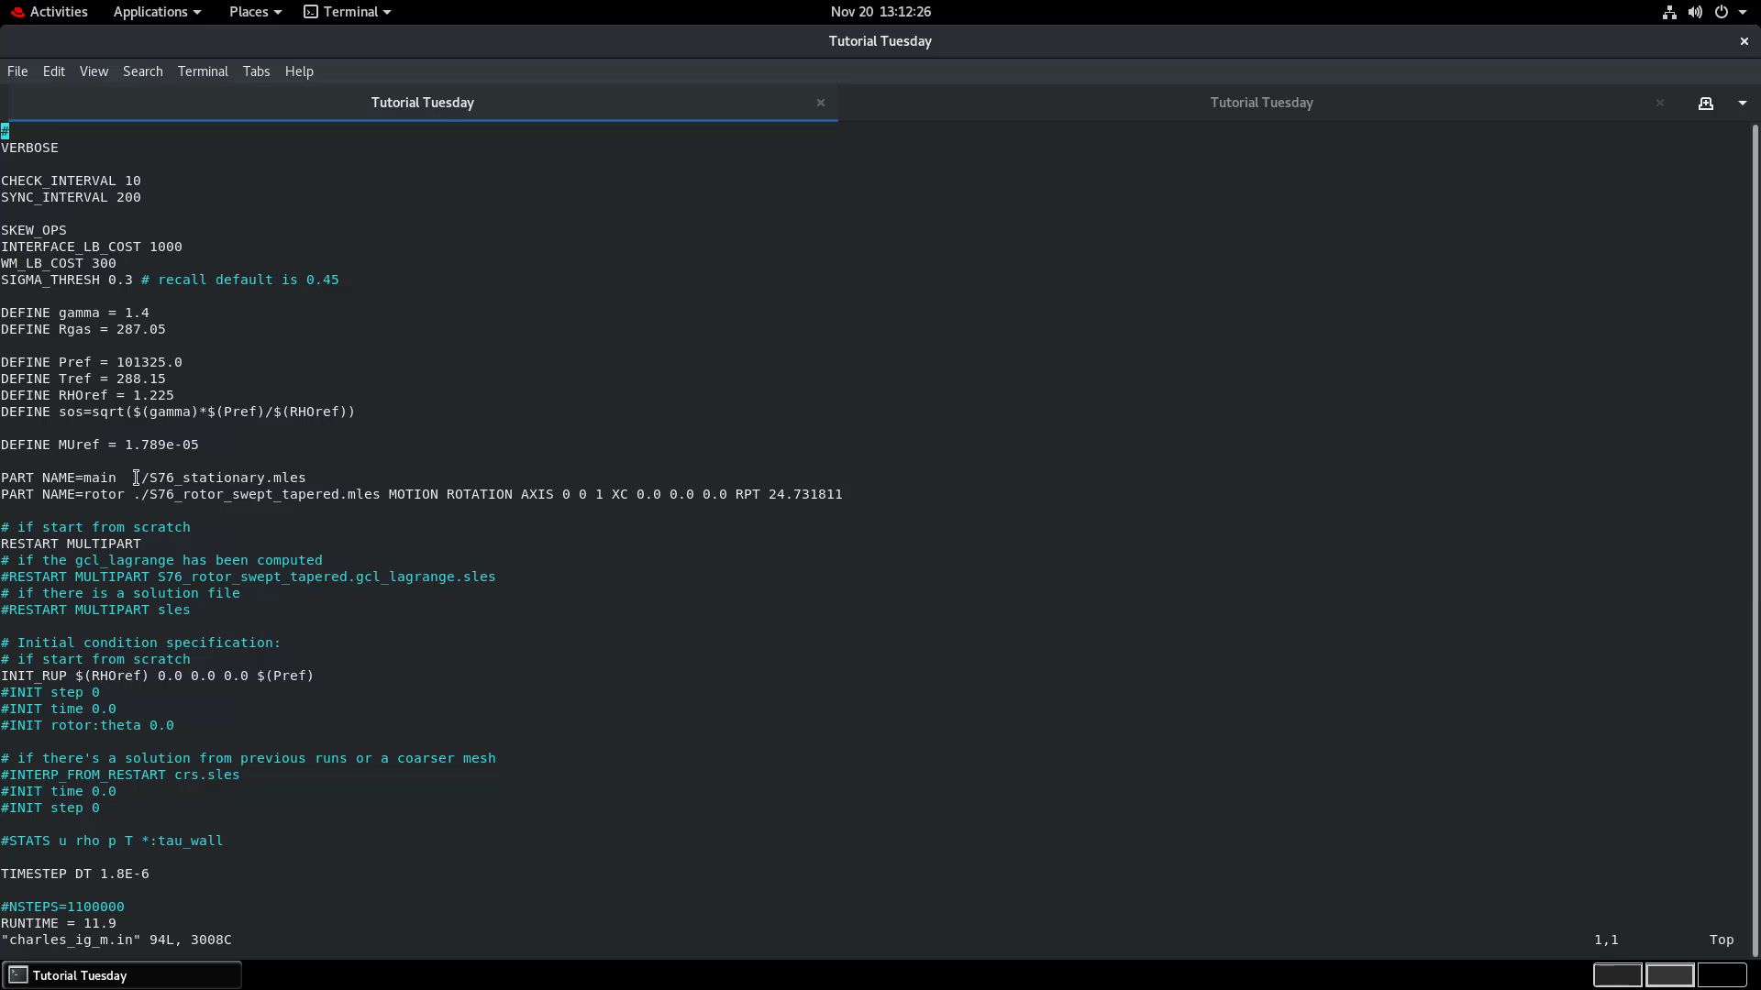
pyautogui.moveTo(136, 478); pyautogui.dragTo(301, 480)
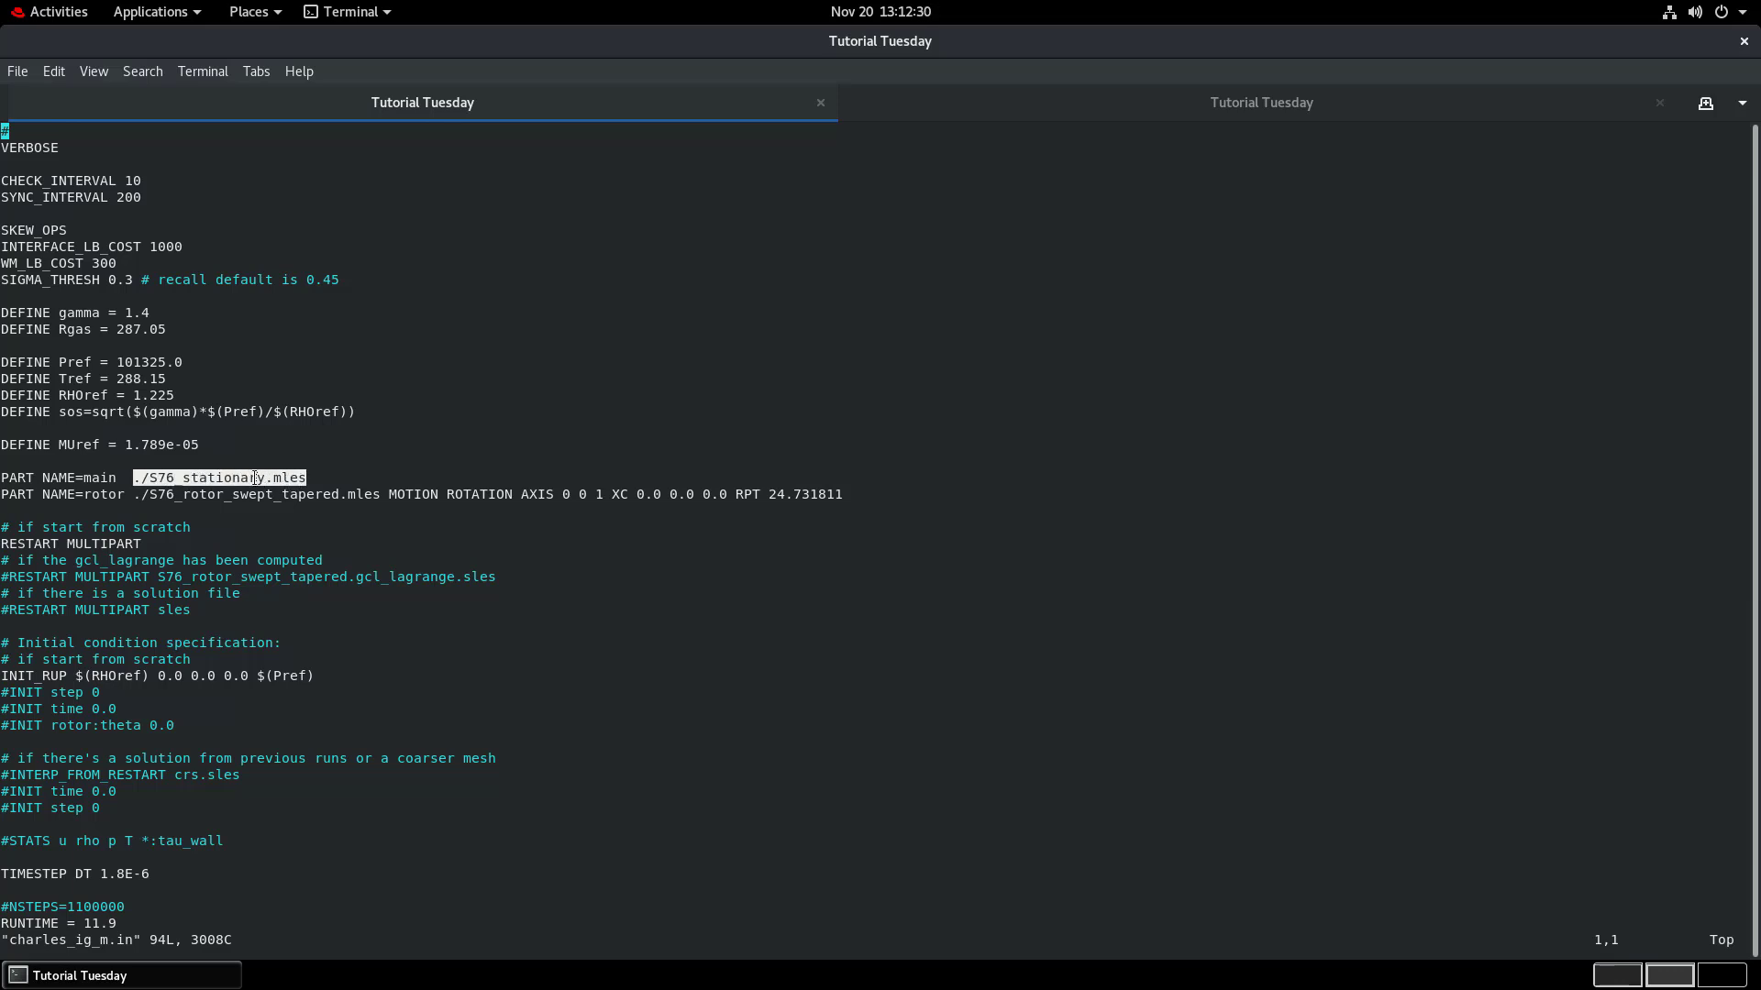
pyautogui.click(124, 496)
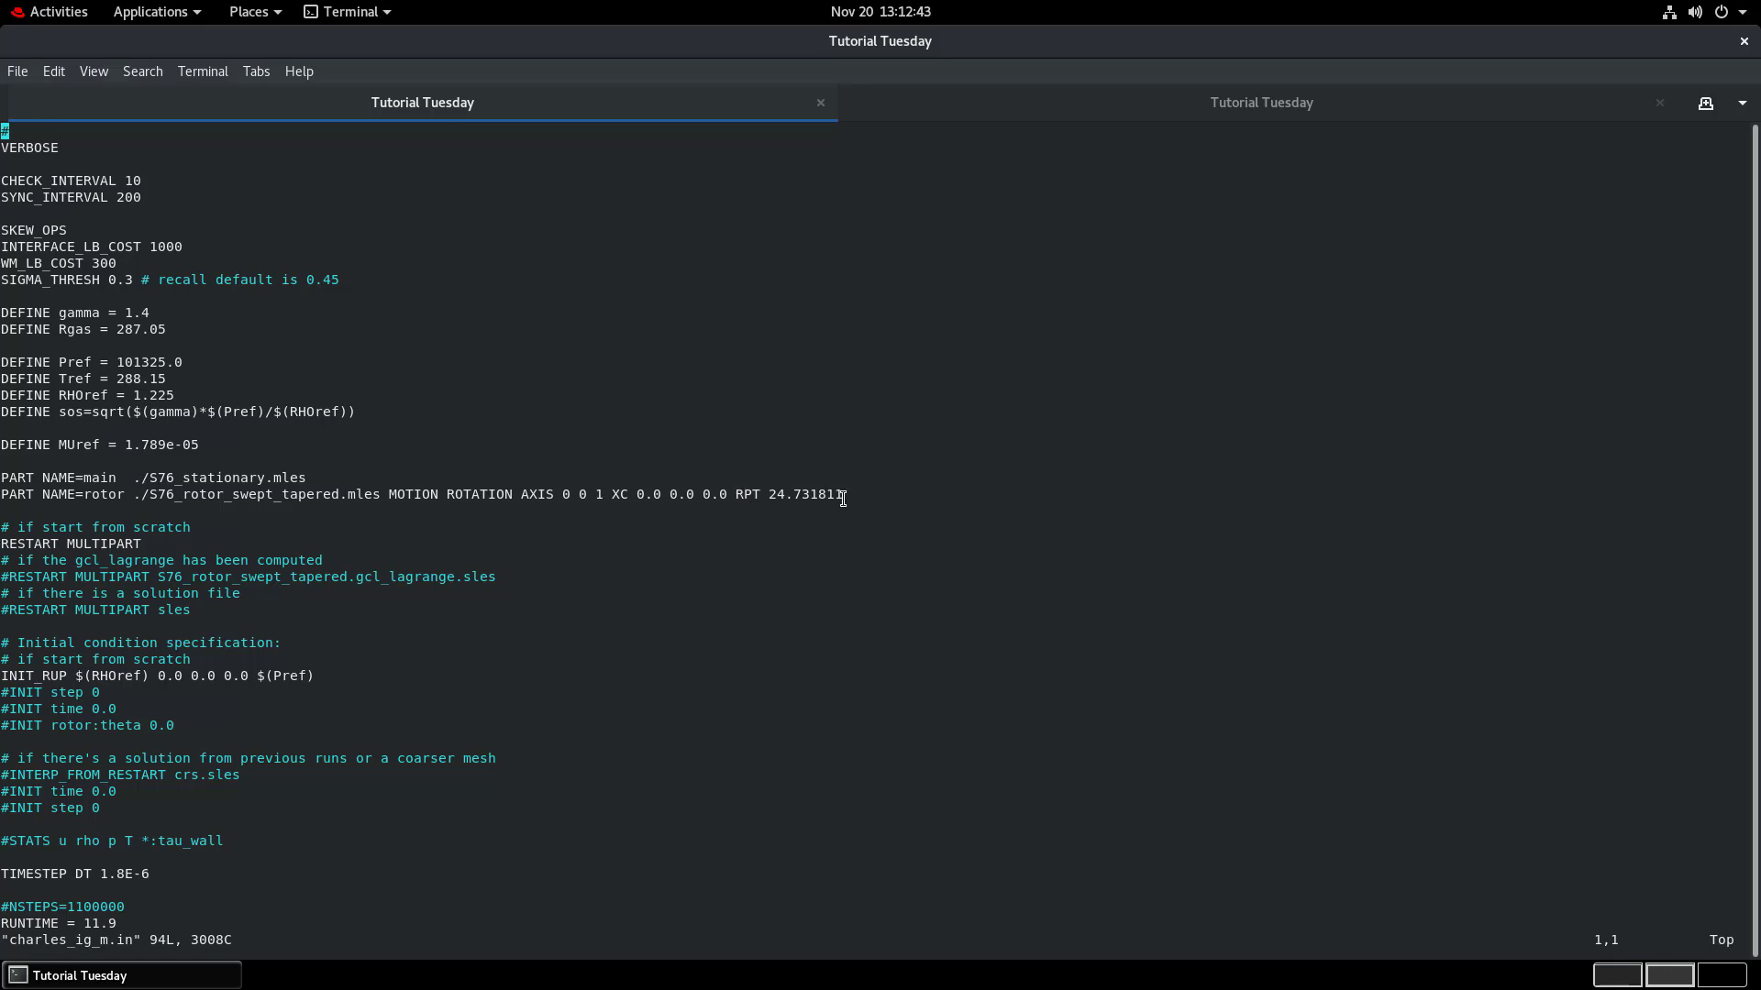
# Examine the RESTART MULTIPART options, the INIT_RUP initial condition and the TIMESTEP DT setting in the solver input file.
pyautogui.click(3, 623)
pyautogui.moveTo(11, 579); pyautogui.dragTo(510, 576)
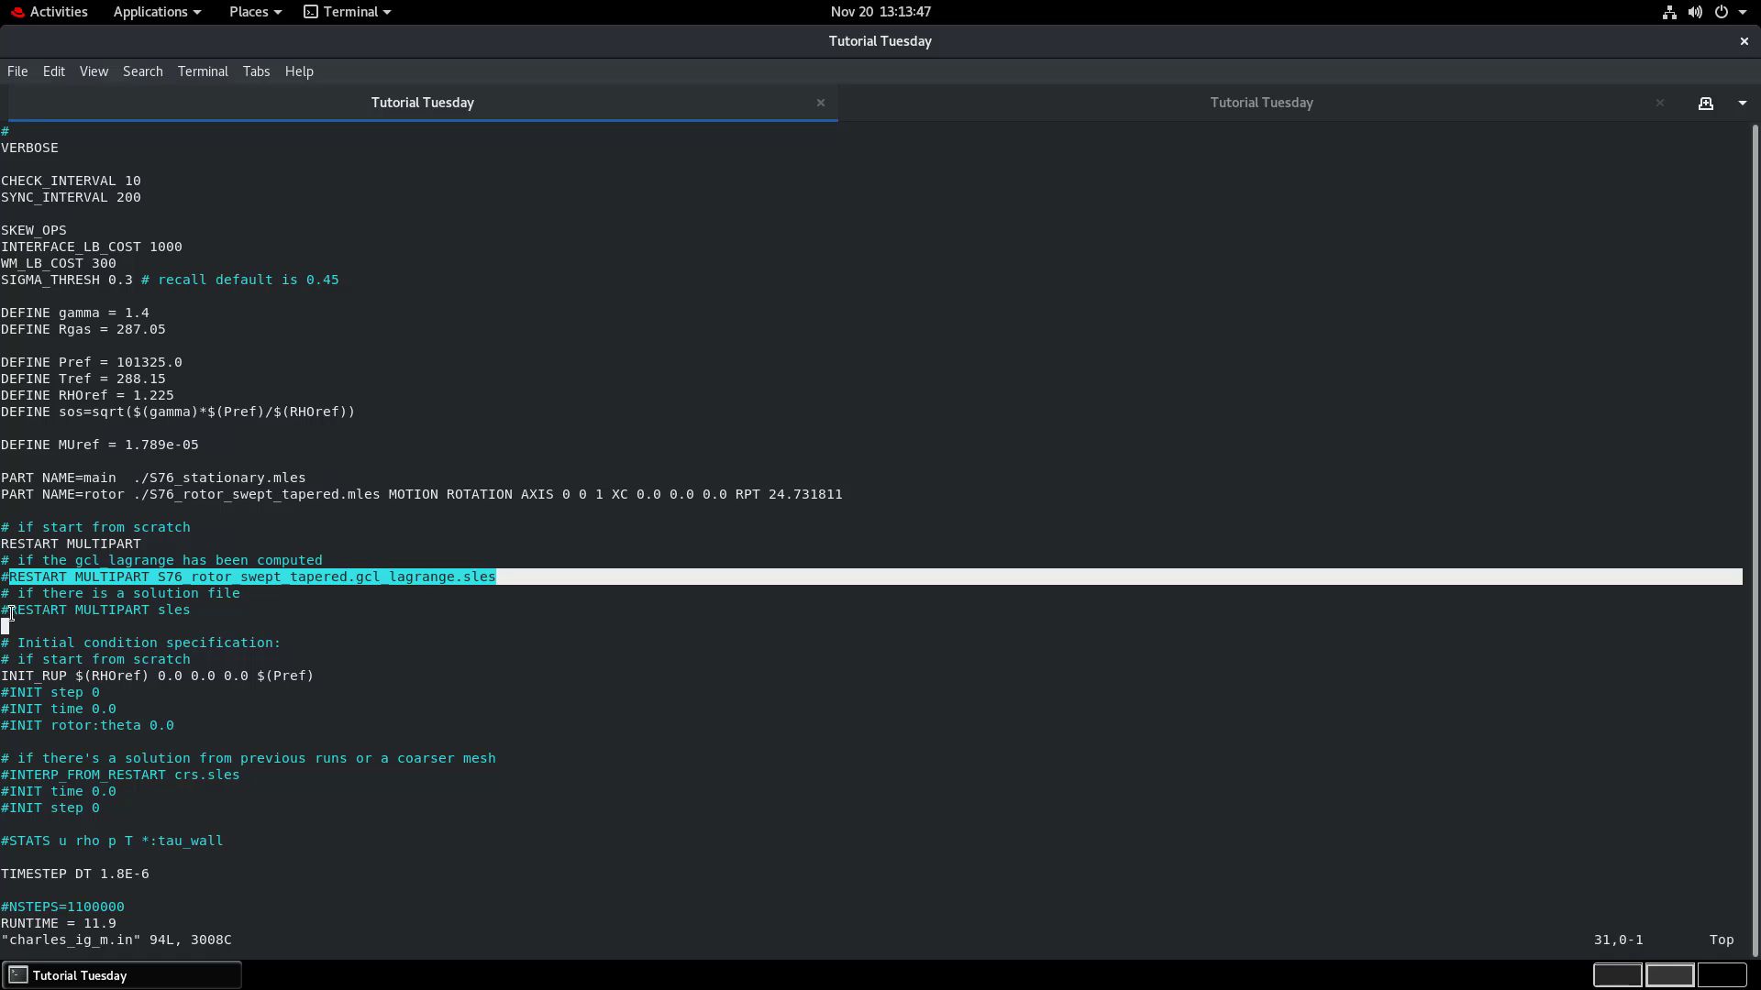
pyautogui.moveTo(9, 612); pyautogui.dragTo(188, 606)
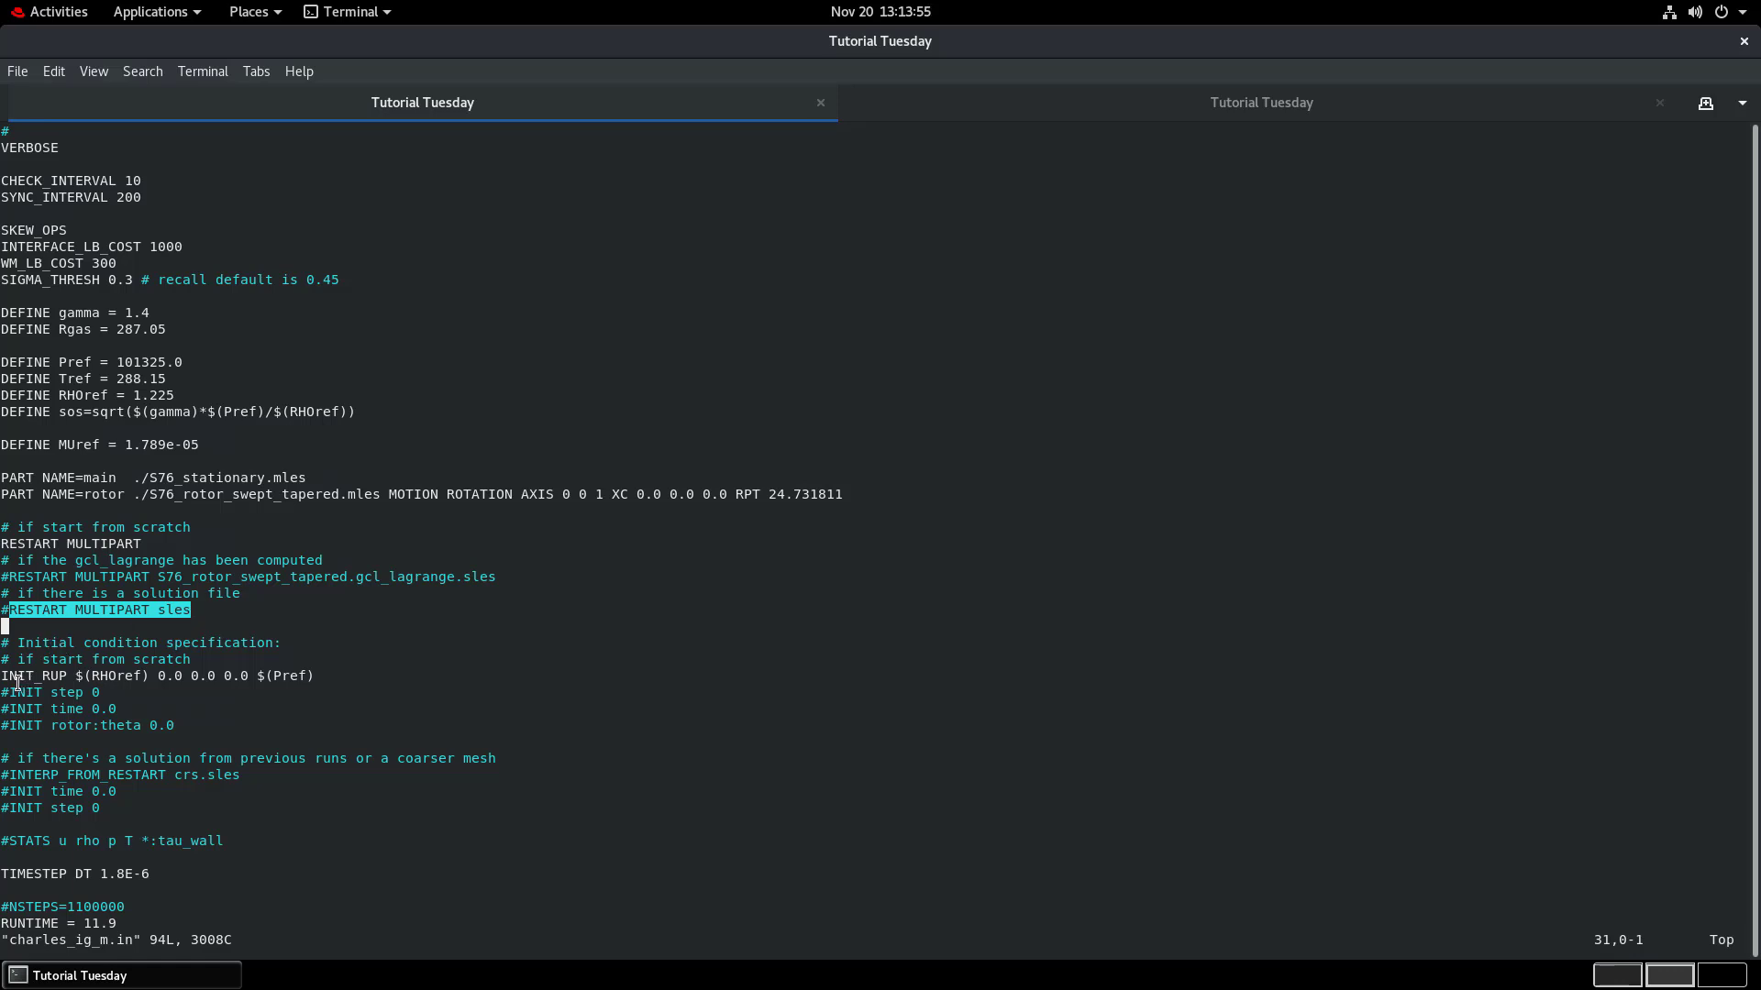
pyautogui.moveTo(4, 679); pyautogui.dragTo(331, 676)
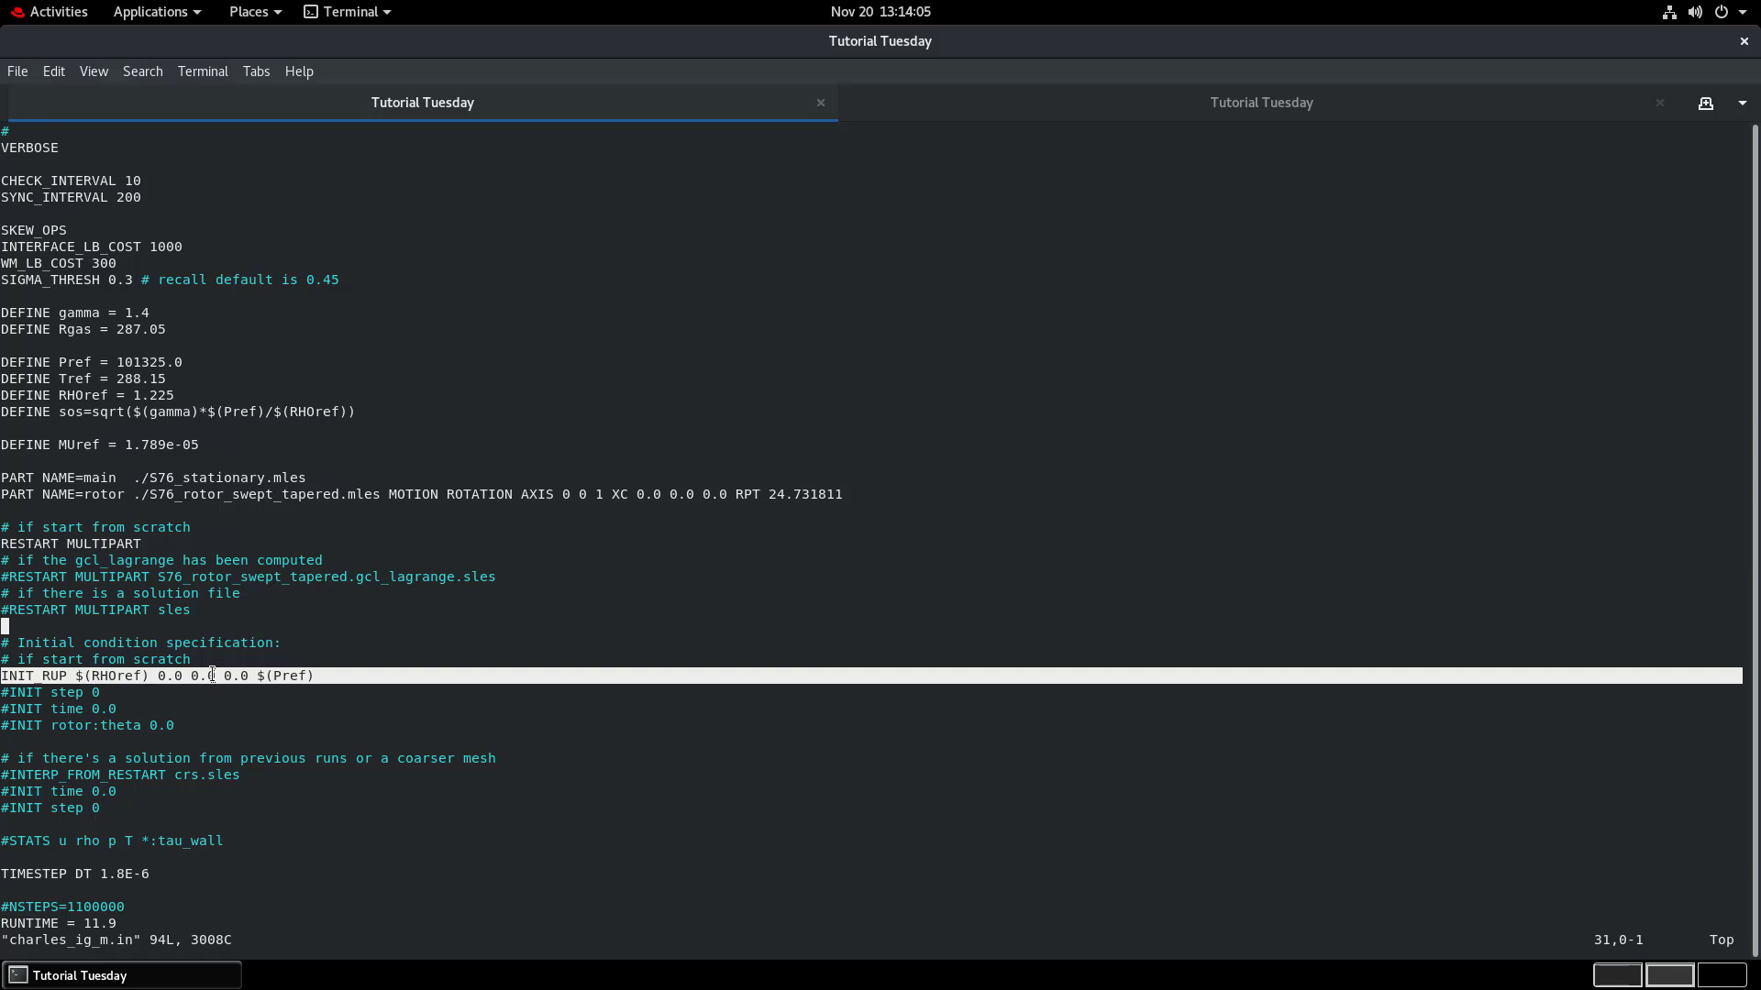
pyautogui.moveTo(156, 875); pyautogui.dragTo(9, 874)
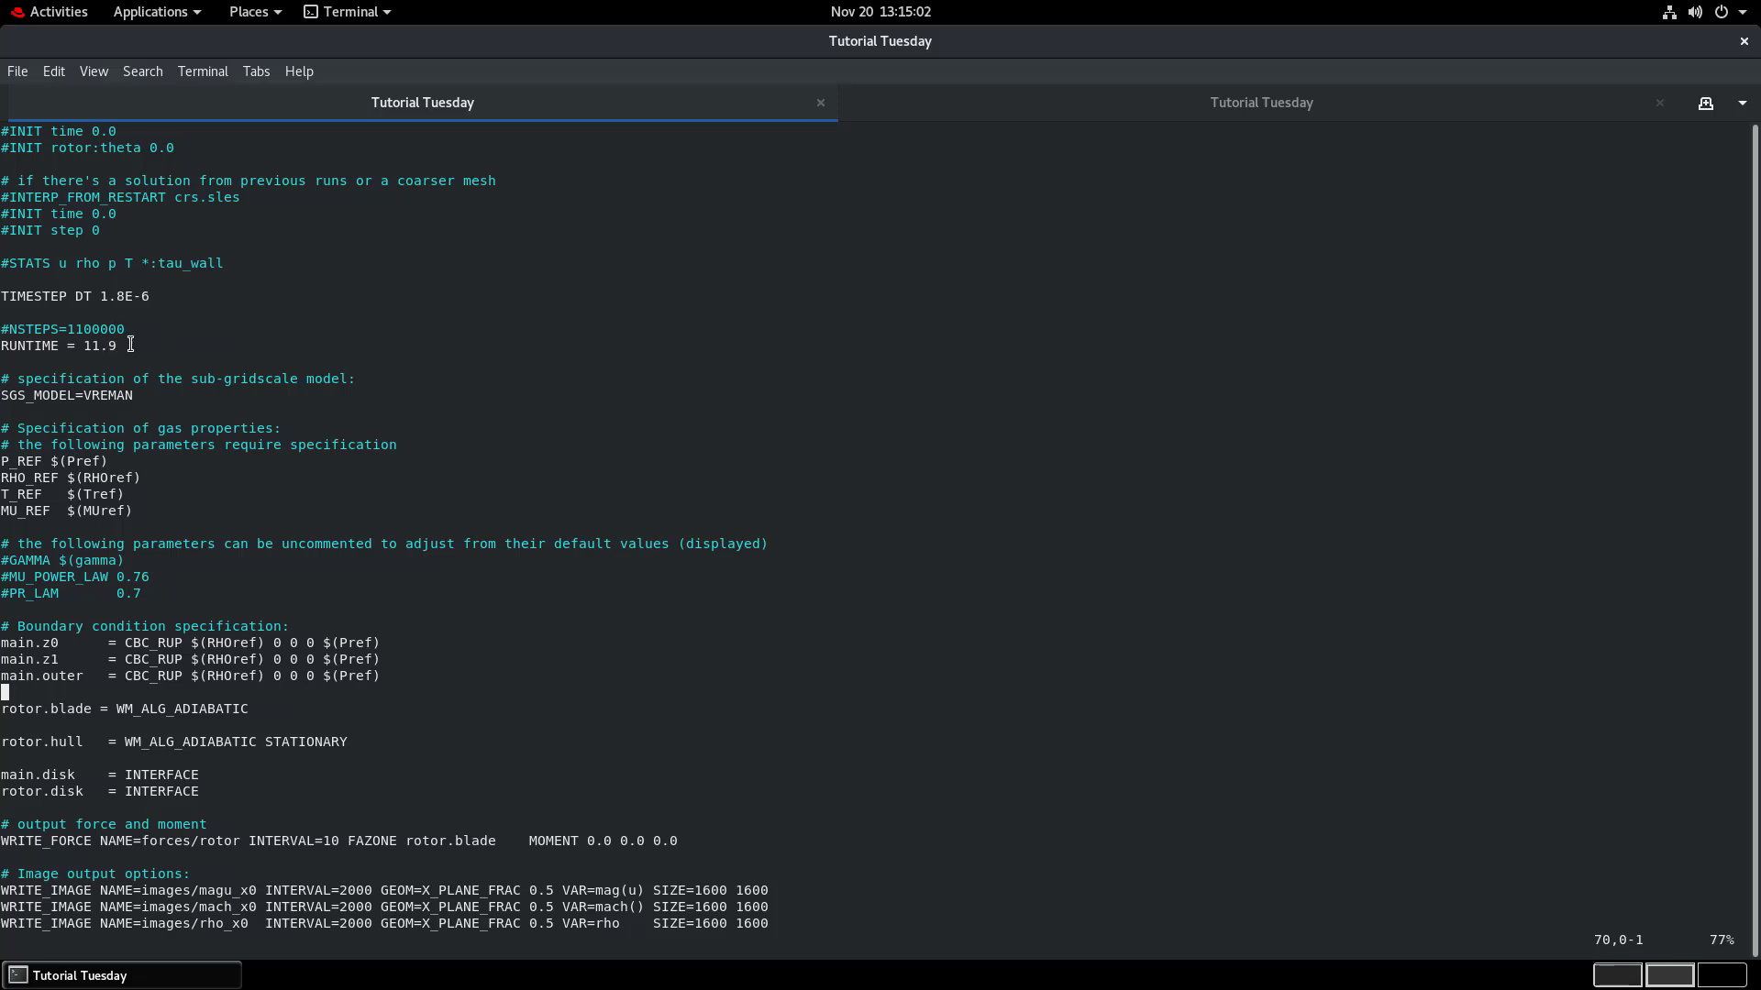
# Examine the SGS_MODEL setting and the boundary conditions for the outer domain zones, rotor blade, rotor hull and disk interface.
pyautogui.moveTo(9, 395); pyautogui.dragTo(142, 396)
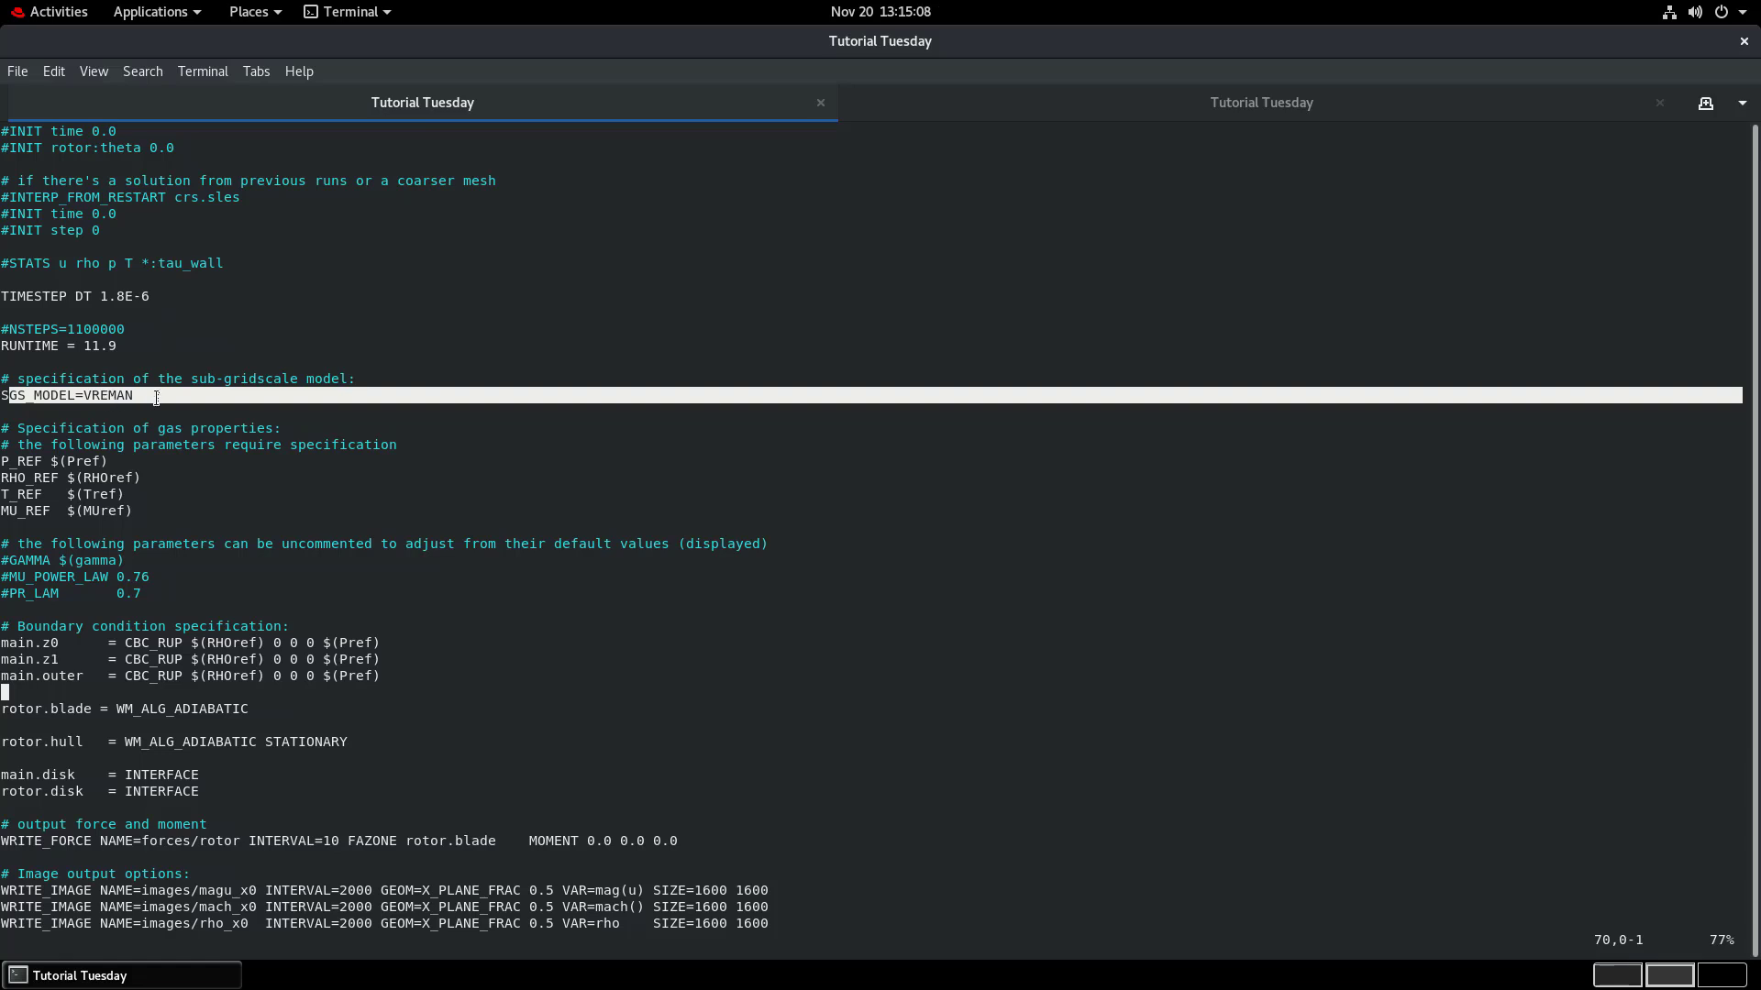
pyautogui.click(157, 396)
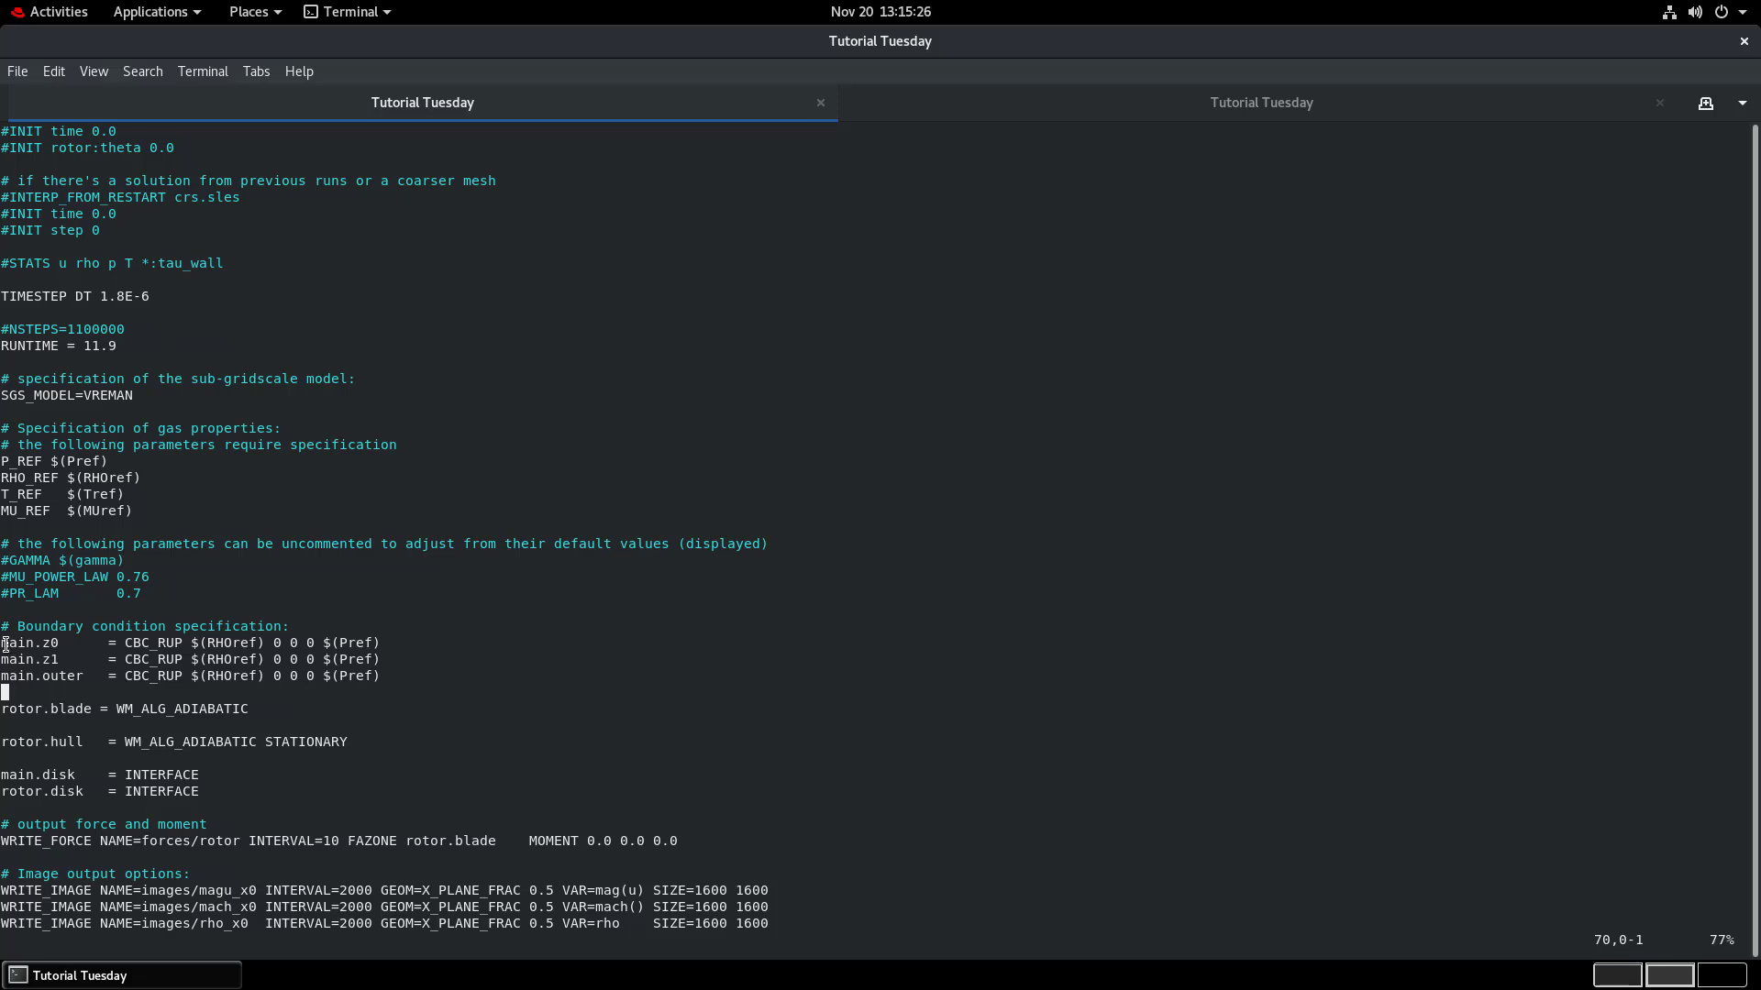
pyautogui.moveTo(5, 644); pyautogui.dragTo(377, 676)
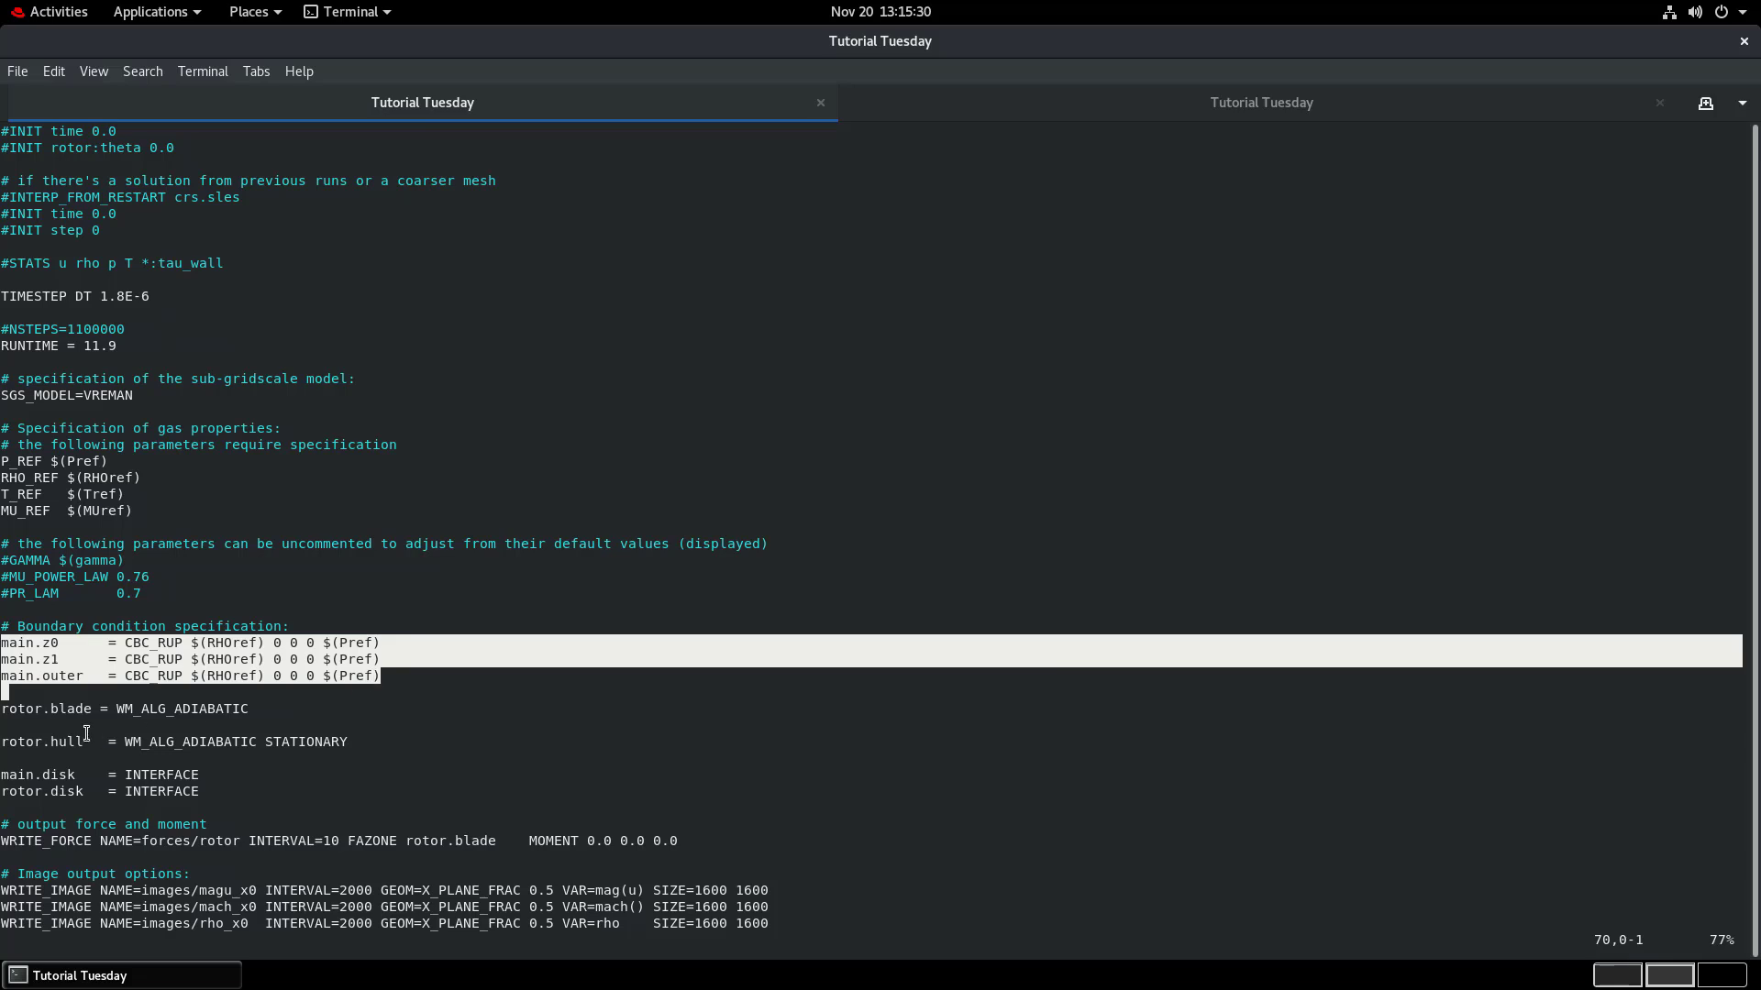
pyautogui.moveTo(5, 709); pyautogui.dragTo(257, 711)
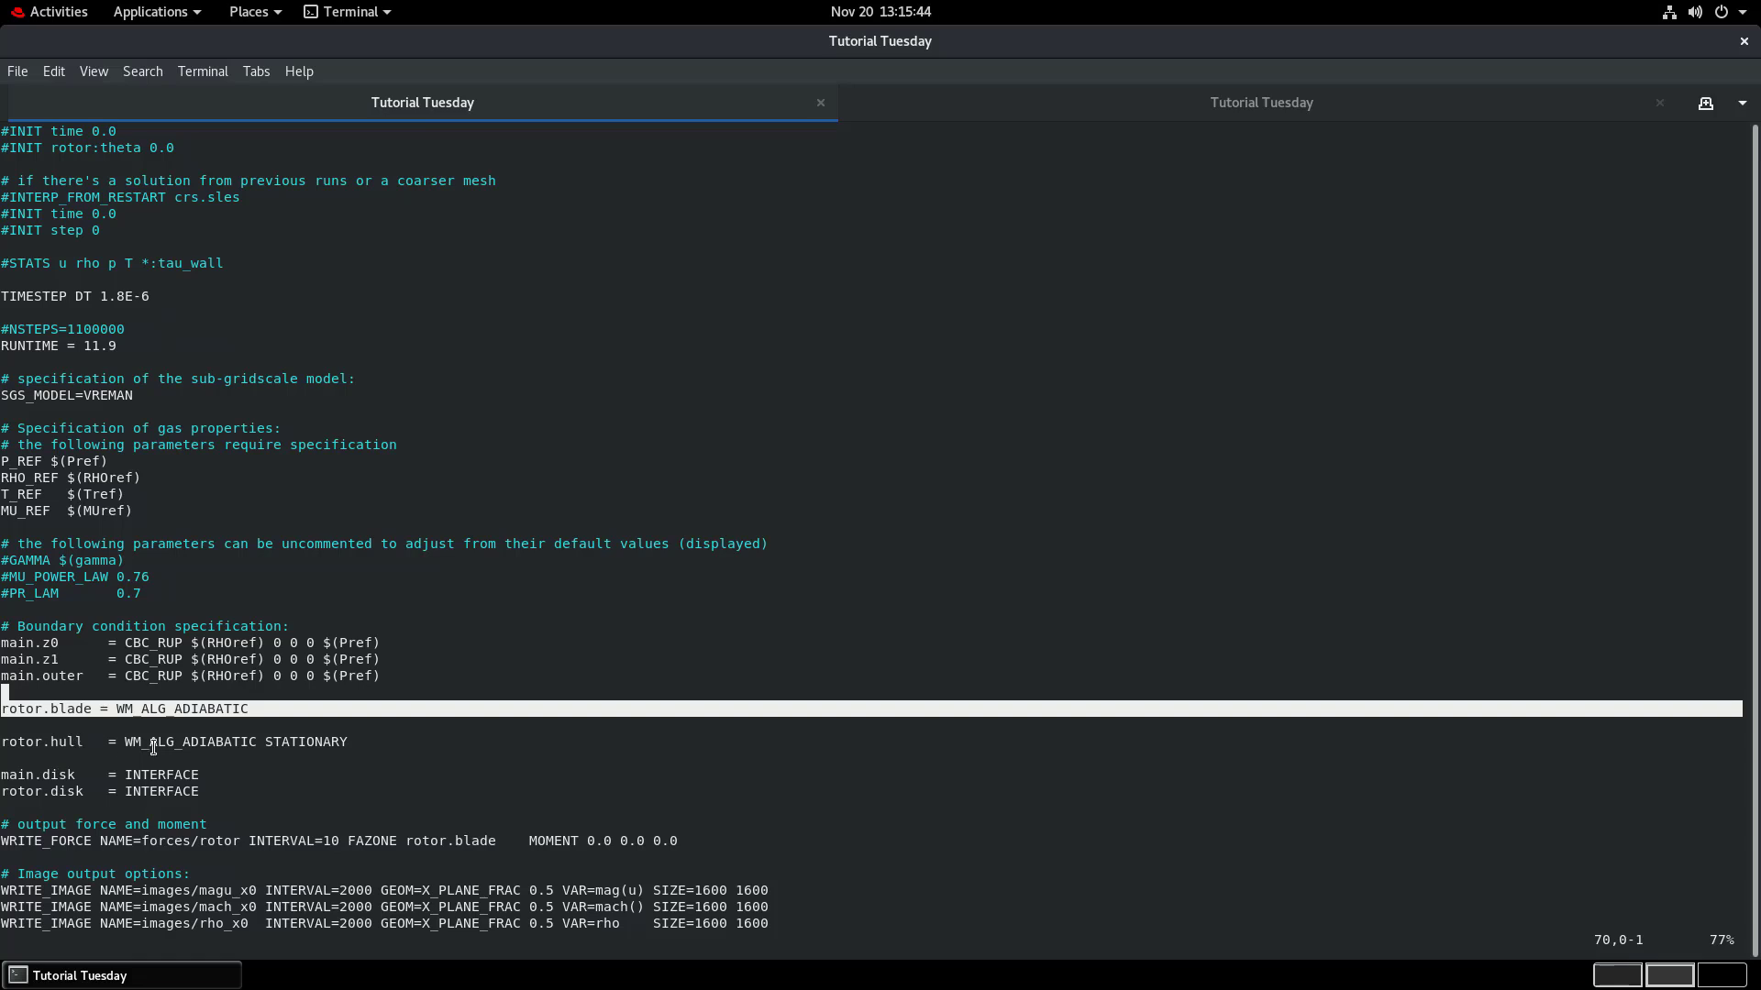
pyautogui.moveTo(266, 742); pyautogui.dragTo(345, 747)
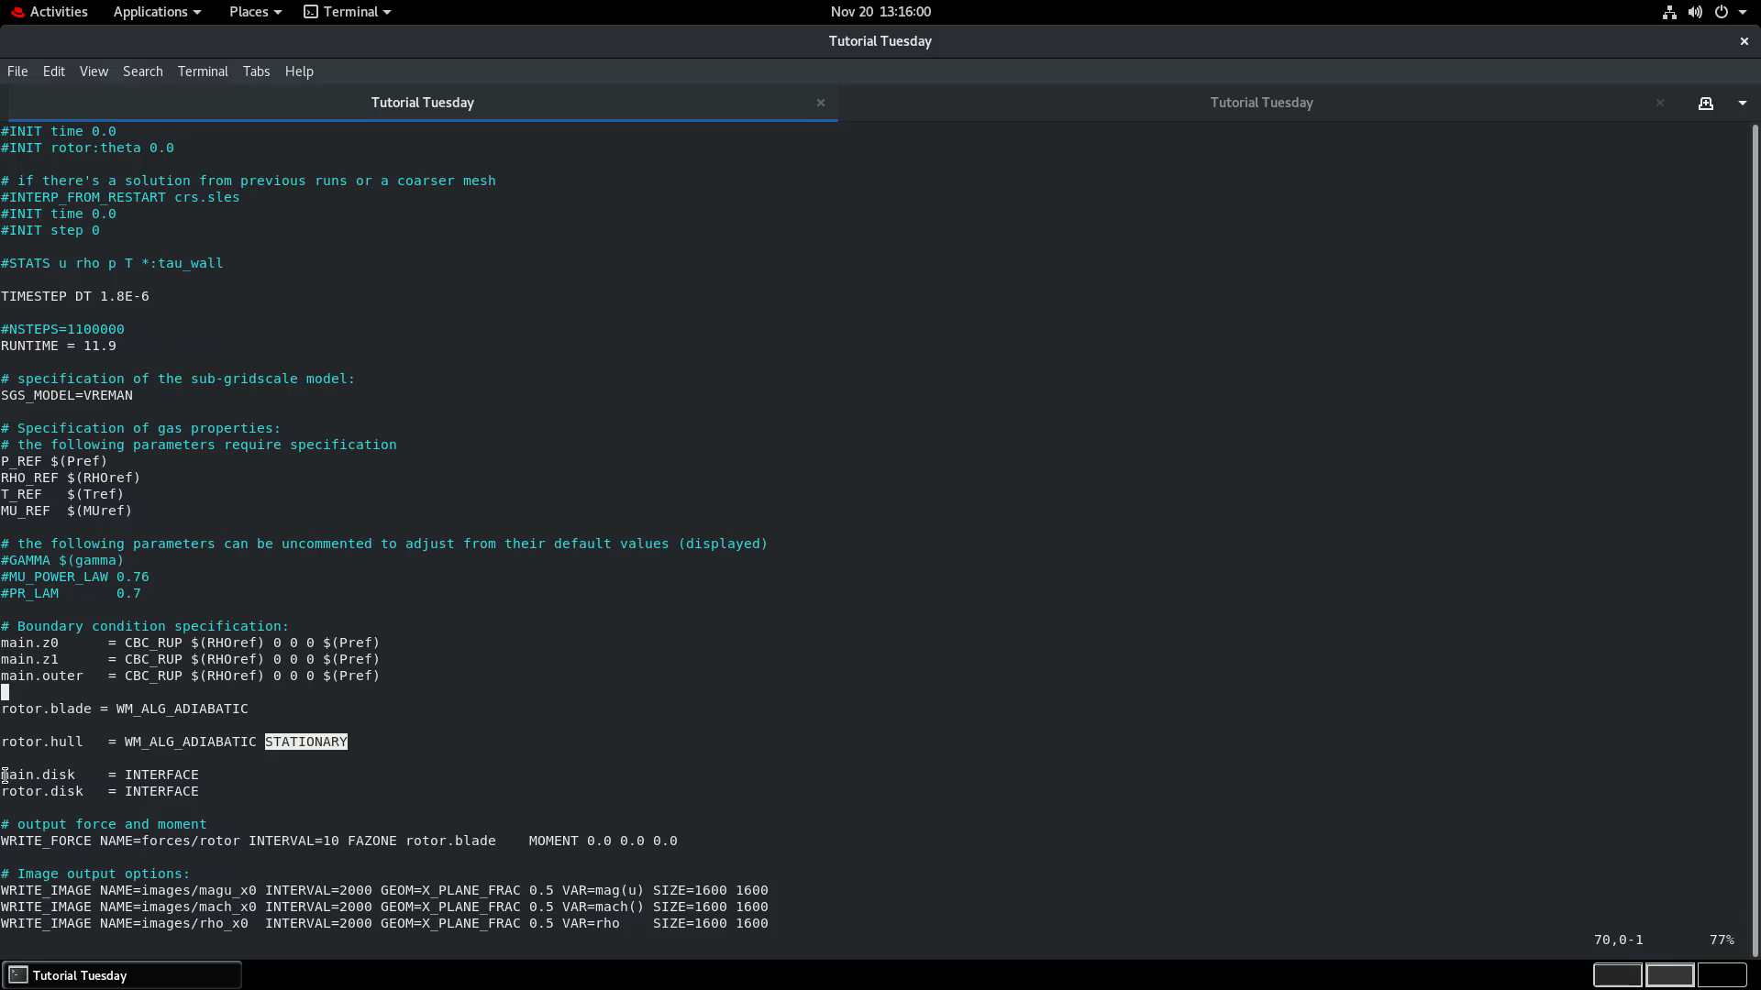
pyautogui.moveTo(5, 775); pyautogui.dragTo(65, 775)
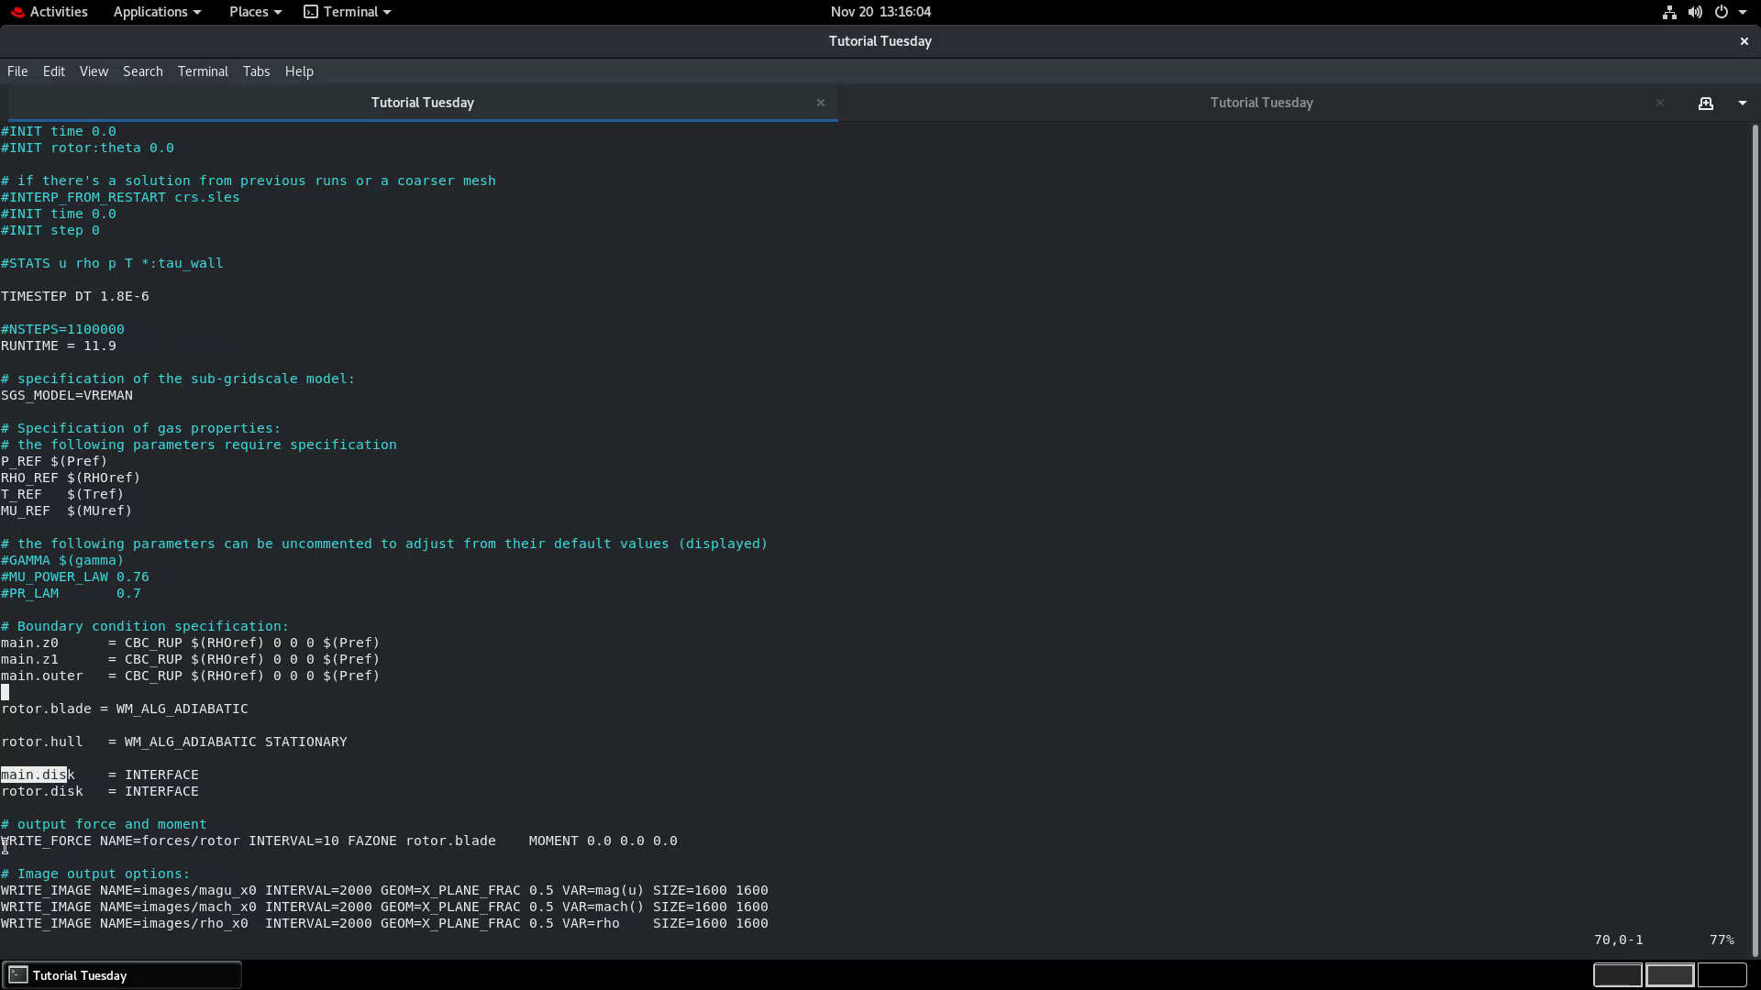
# Examine the WRITE_FORCE line with its FAZONE and MOMENT options, the WRITE_IMAGE outputs and the WRITE_SLES restart output in the solver file.
pyautogui.moveTo(5, 841); pyautogui.dragTo(547, 842)
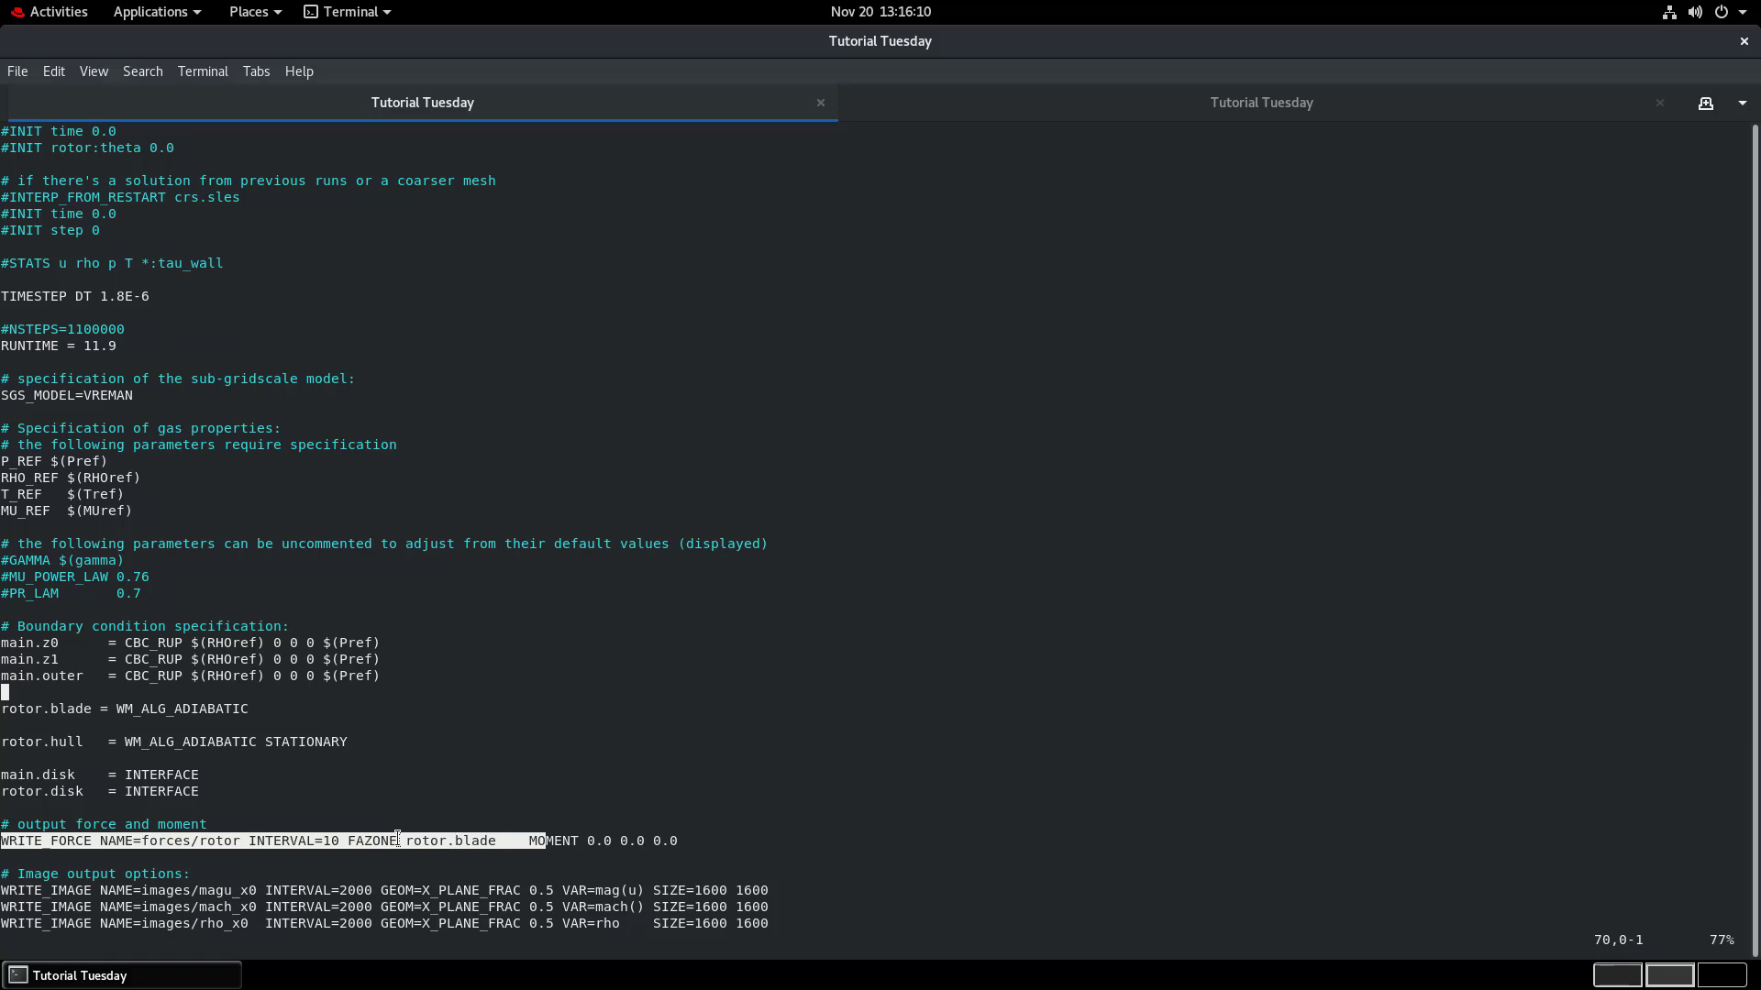
pyautogui.moveTo(405, 841); pyautogui.dragTo(480, 869)
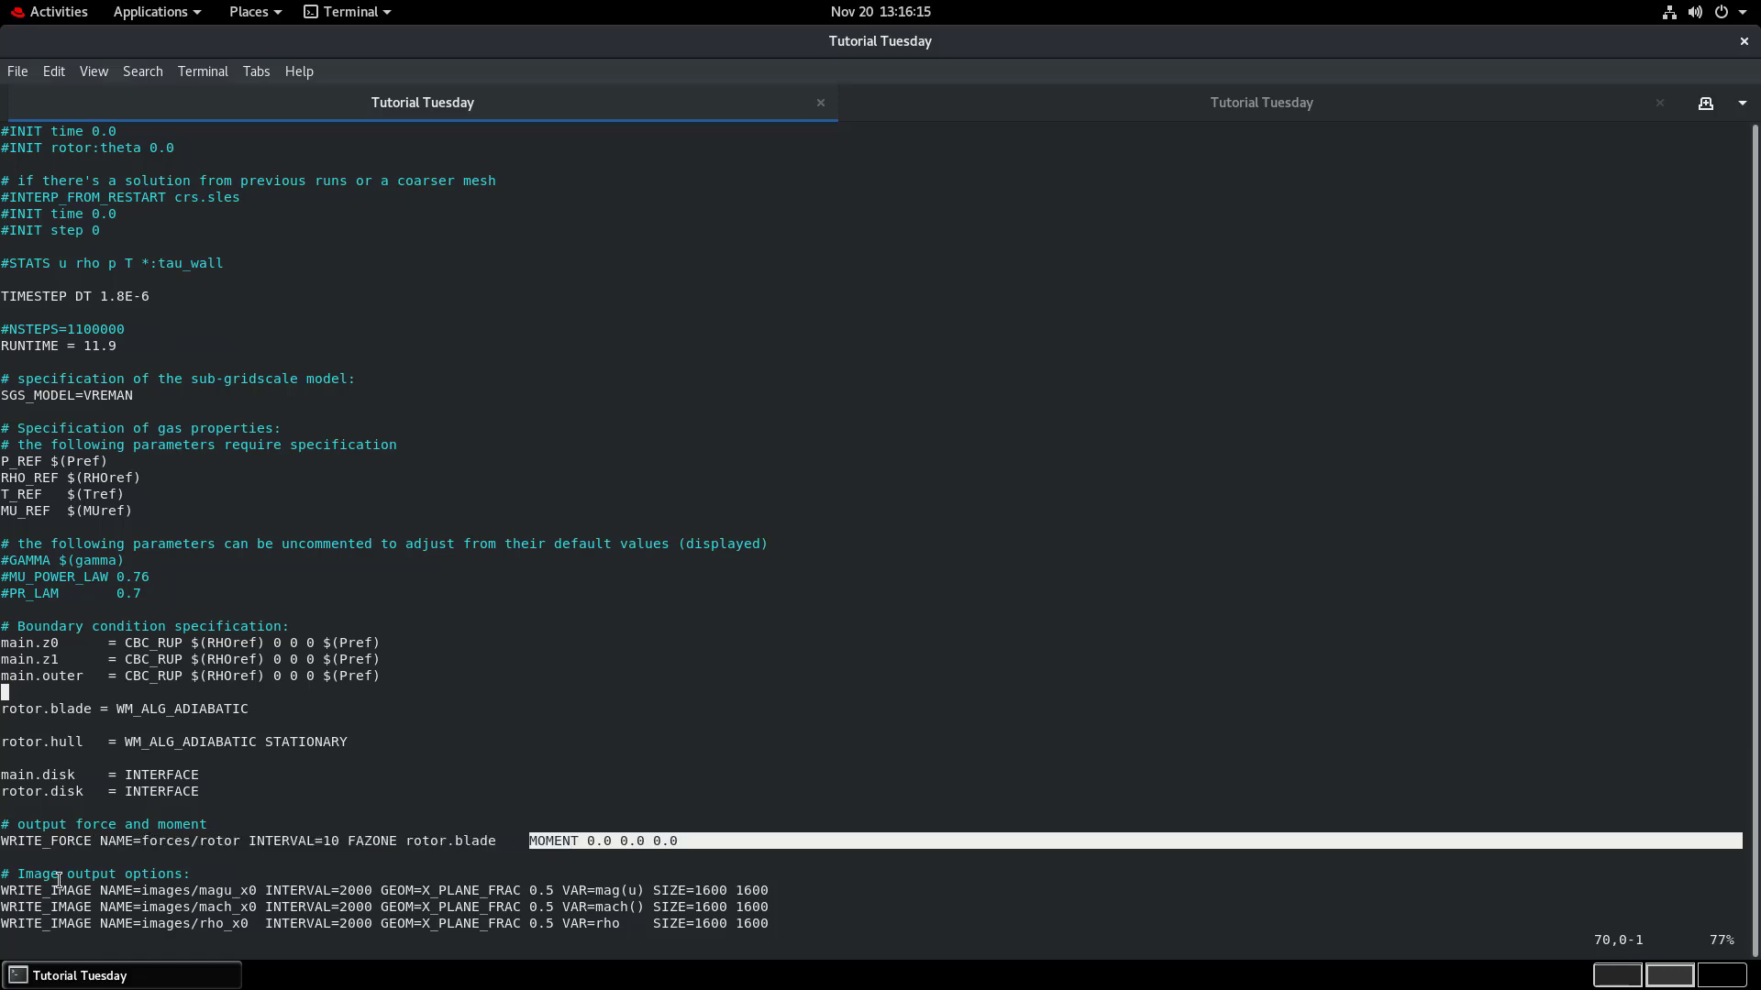
pyautogui.press('Down')
pyautogui.press('Down')
pyautogui.press('Down')
pyautogui.press('Down')
pyautogui.press('Down')
pyautogui.press('Down')
pyautogui.press('Down')
pyautogui.press('Down')
pyautogui.press('Down')
pyautogui.press('Down')
pyautogui.press('Down')
pyautogui.press('Down')
pyautogui.press('Down')
pyautogui.press('Down')
pyautogui.press('Down')
pyautogui.press('Down')
pyautogui.press('Down')
pyautogui.press('Down')
pyautogui.press('Down')
pyautogui.press('Down')
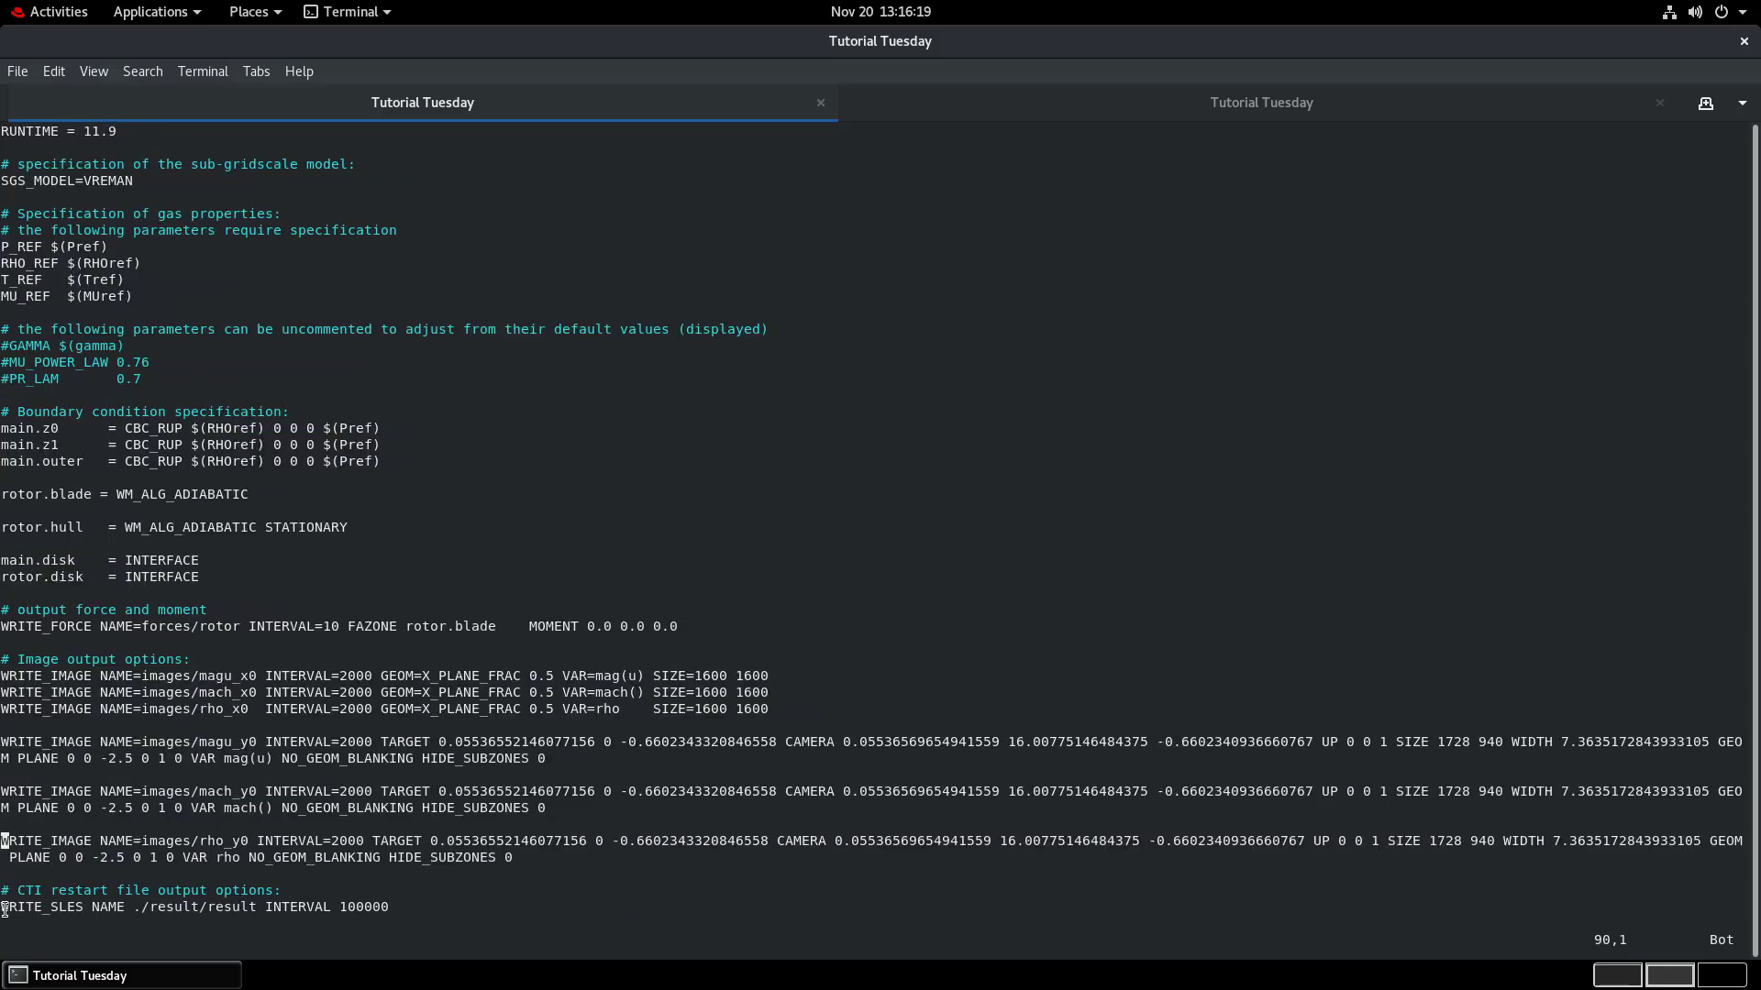
pyautogui.moveTo(3, 908); pyautogui.dragTo(393, 909)
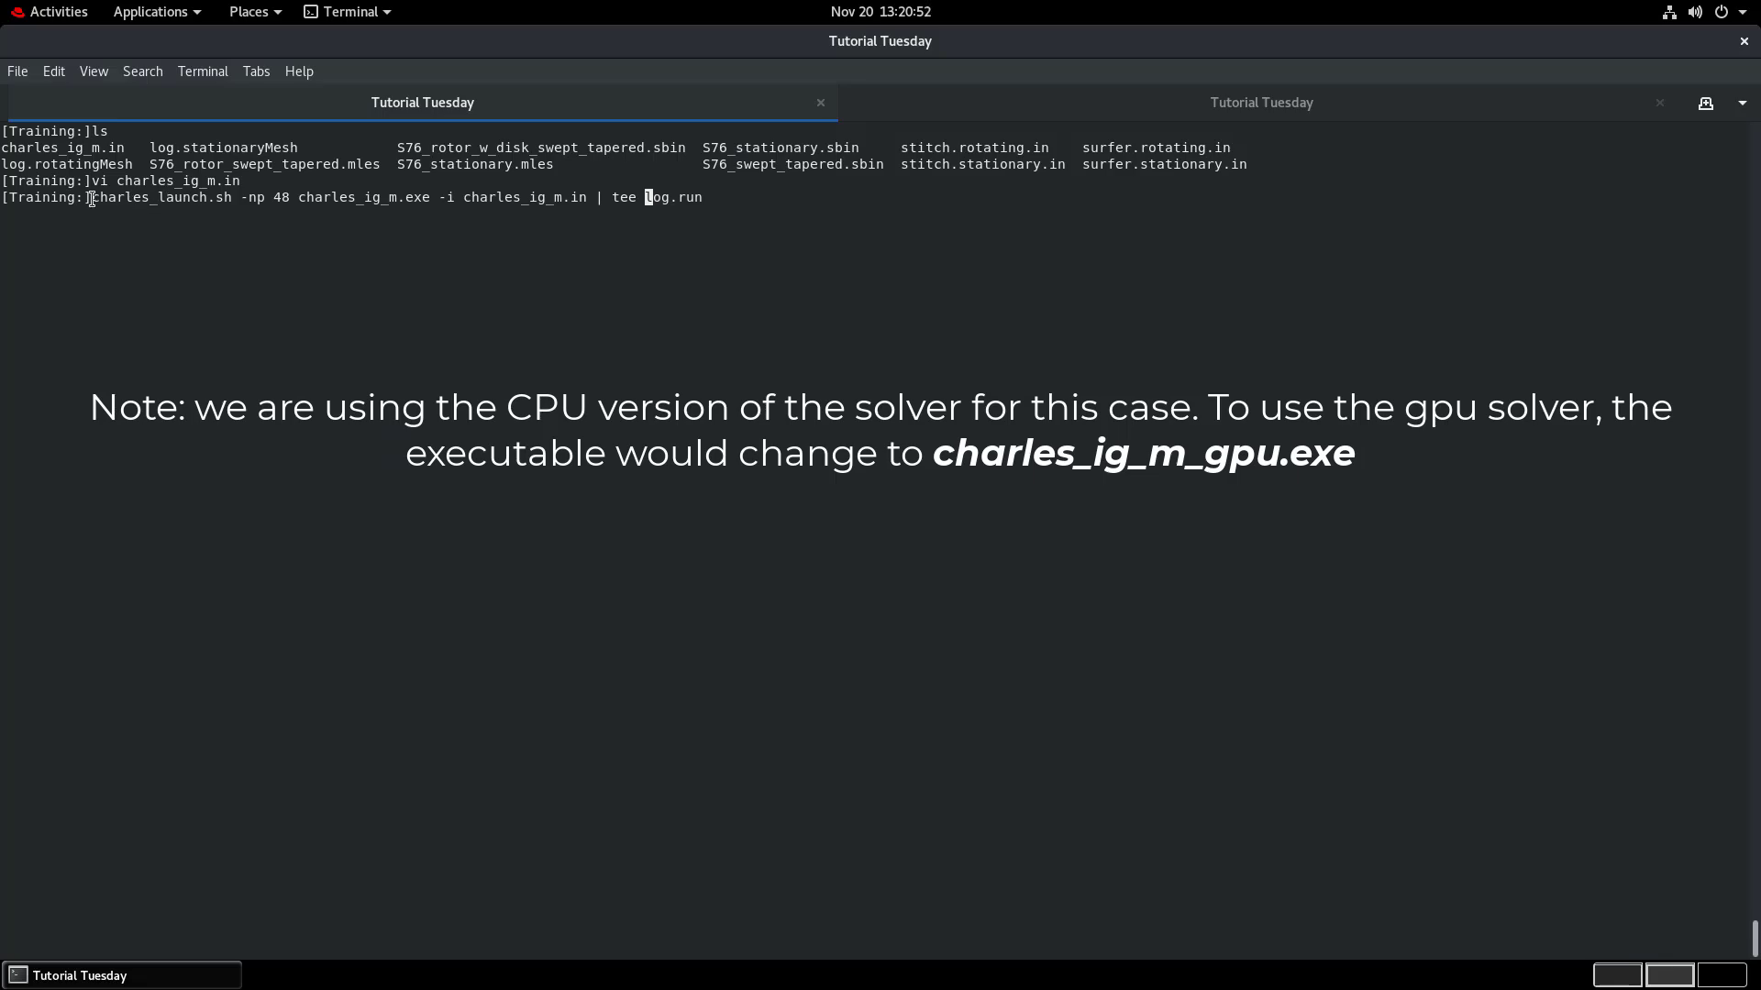
# Review the solver launch command charles_launch.sh -np 48 charles_ig_m.exe -i charles_ig_m.in | tee log.run in the terminal.
pyautogui.moveTo(93, 198); pyautogui.dragTo(703, 198)
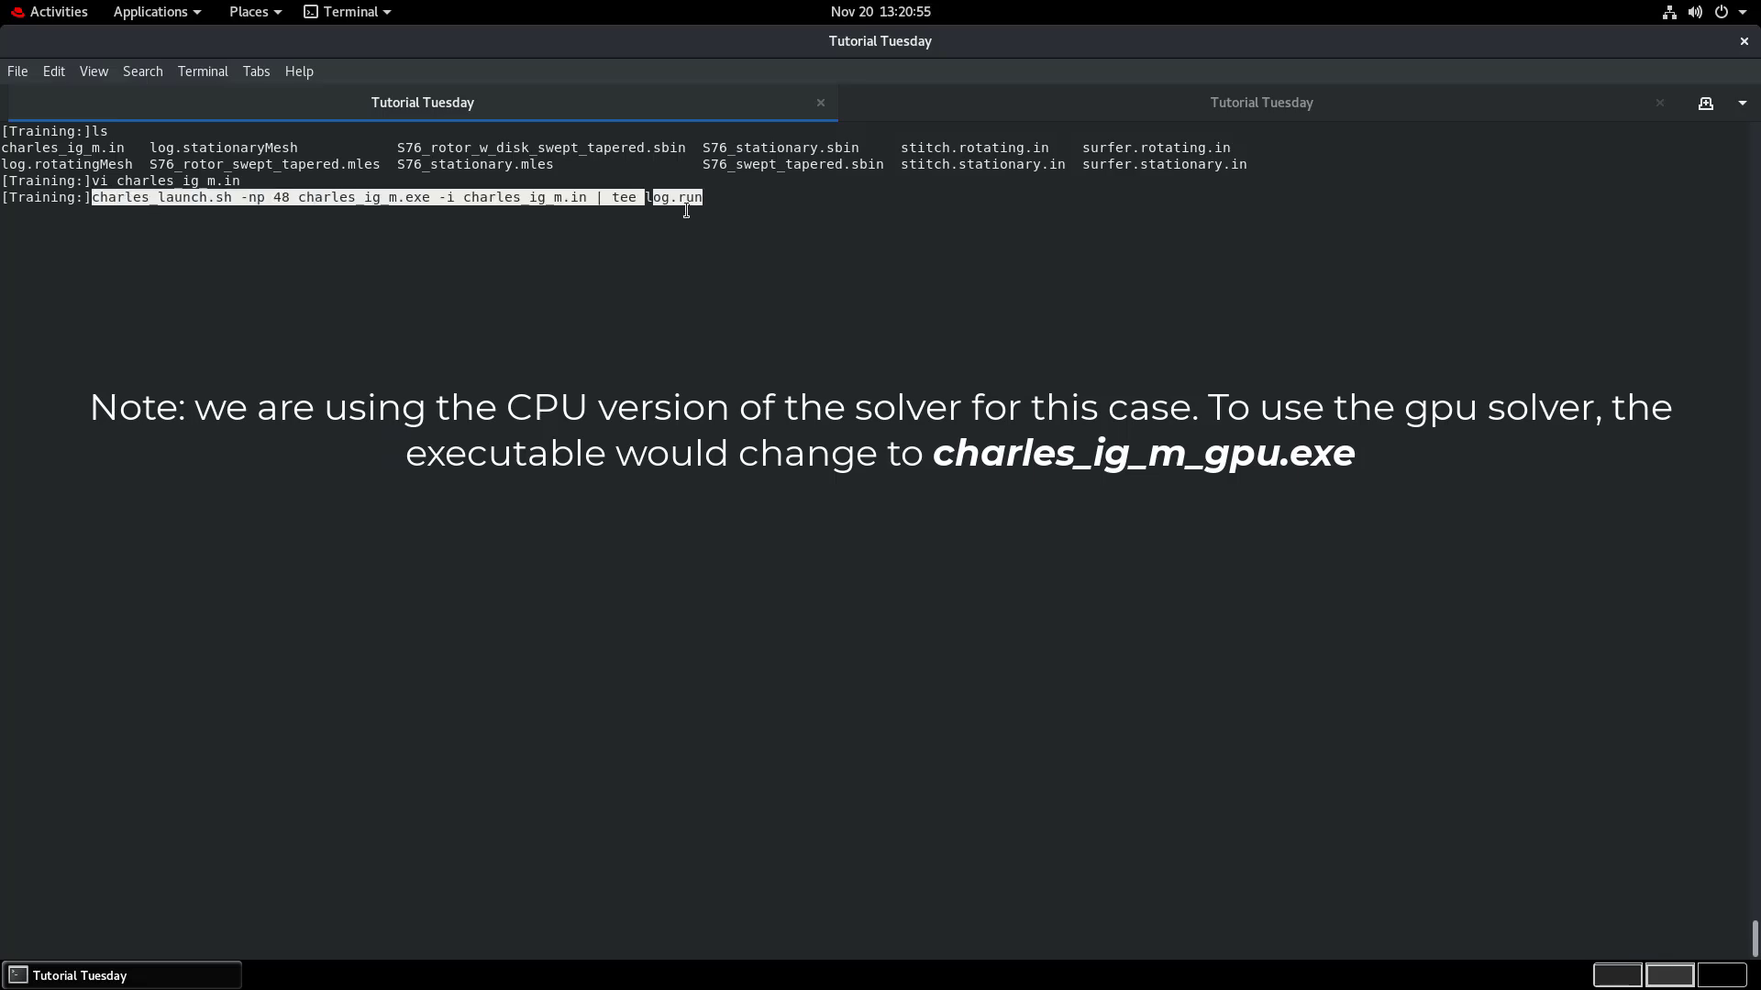